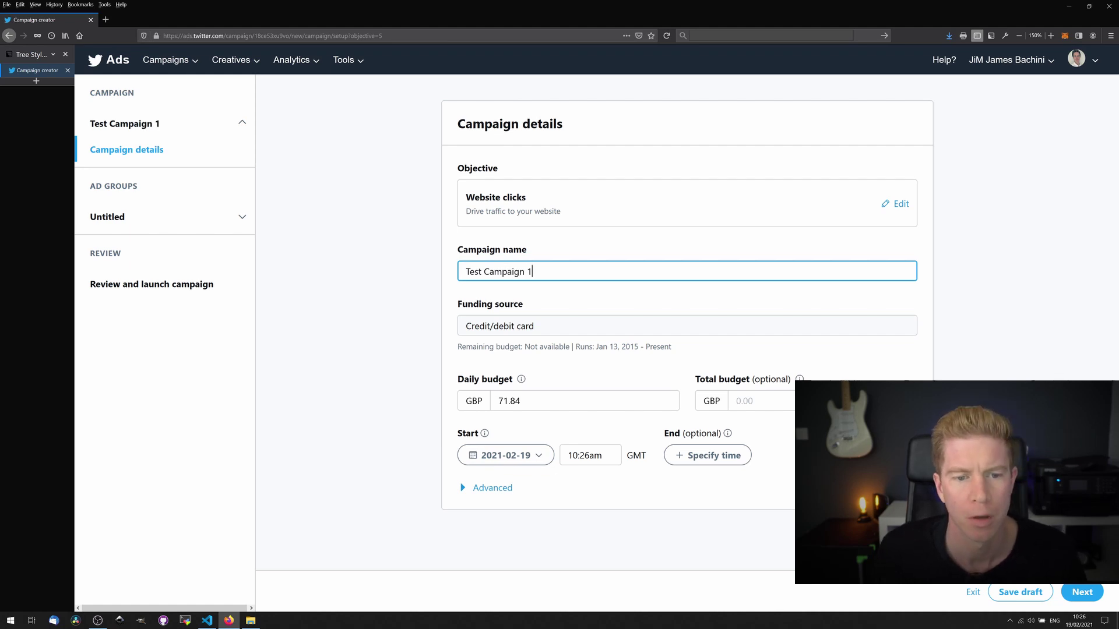
- Set the campaign's daily budget to GBP 10 and continue to the ad group details
key(Tab)
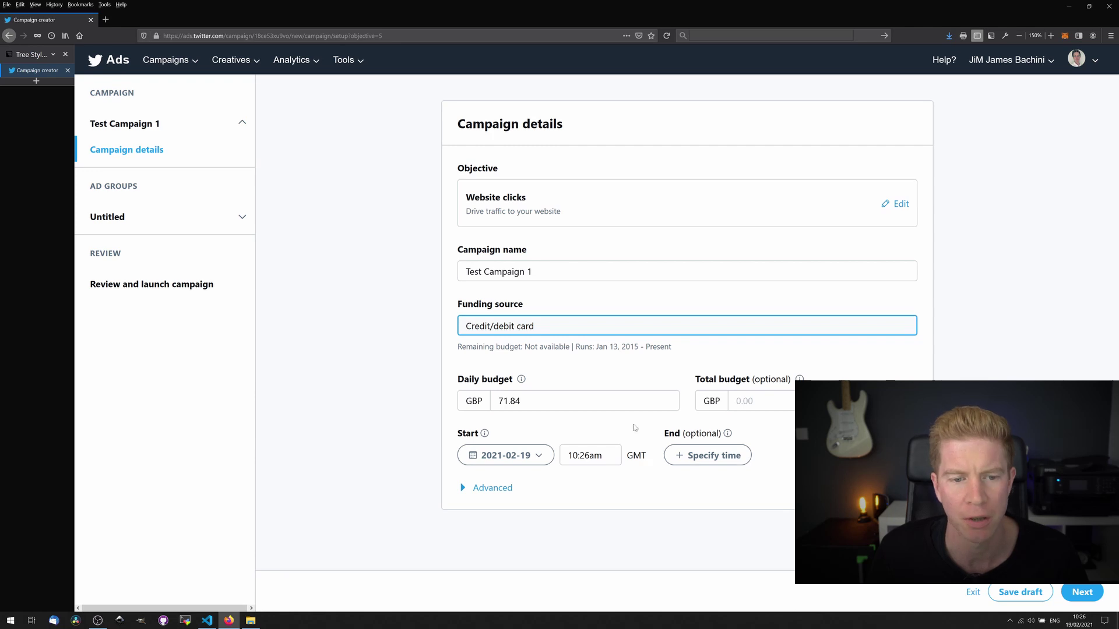
key(Tab)
text(10)
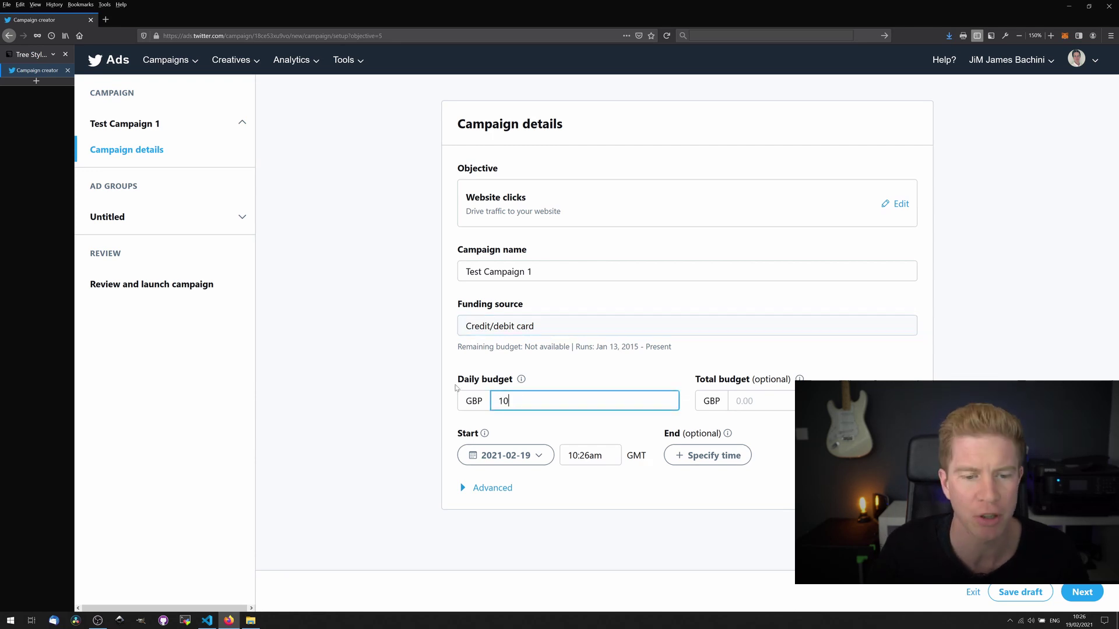
click(1082, 591)
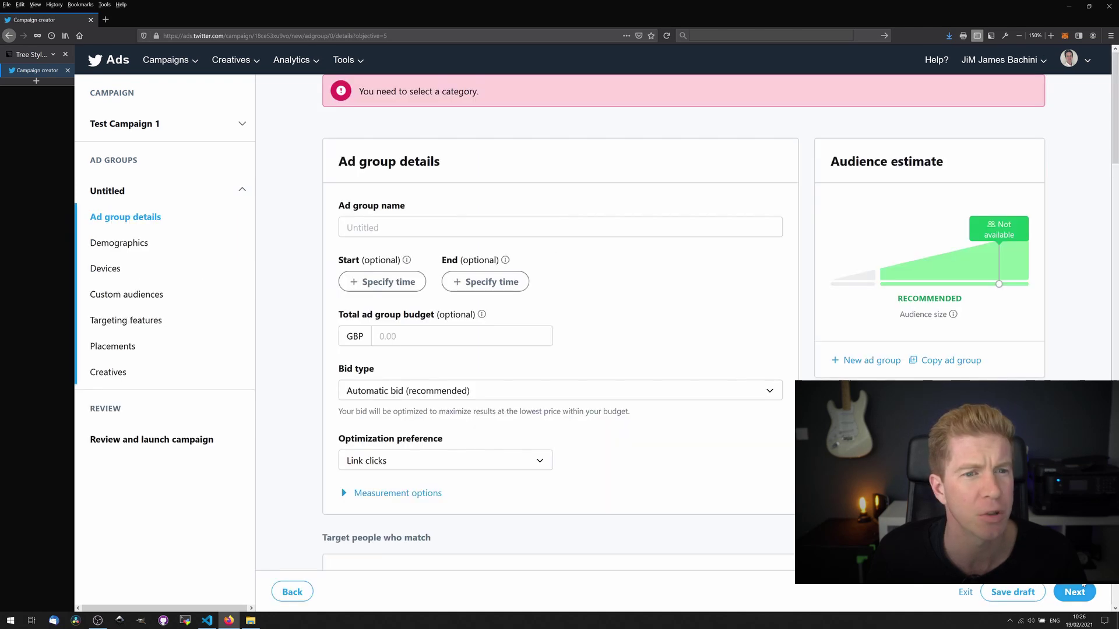
- Name the ad group "Test AG1"
click(623, 227)
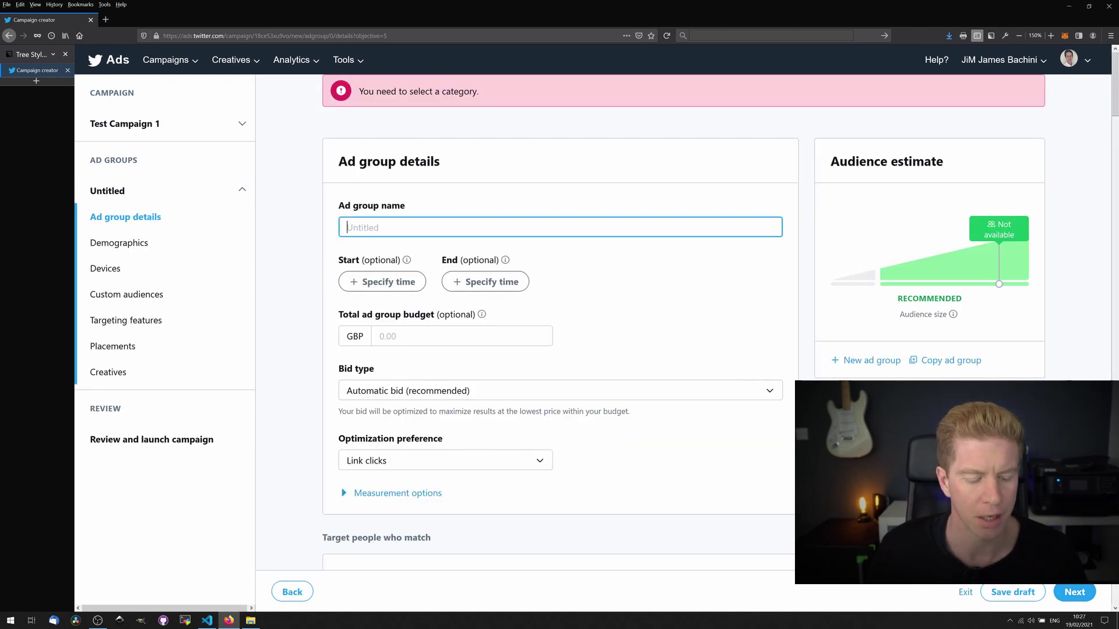
text(Tesg)
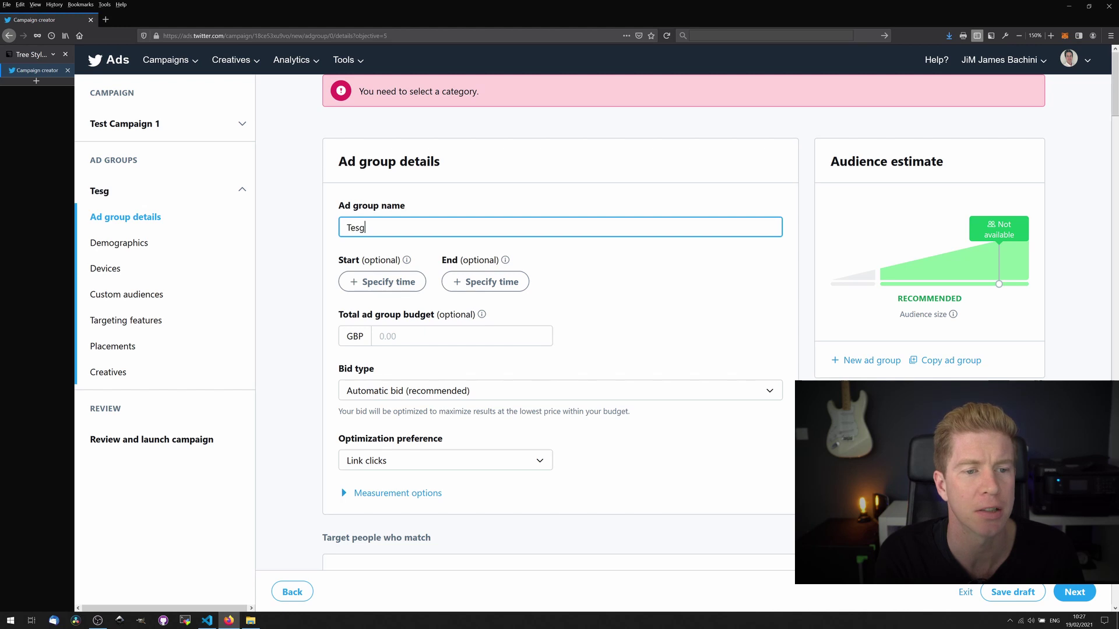
key(BackSpace)
text(t AG)
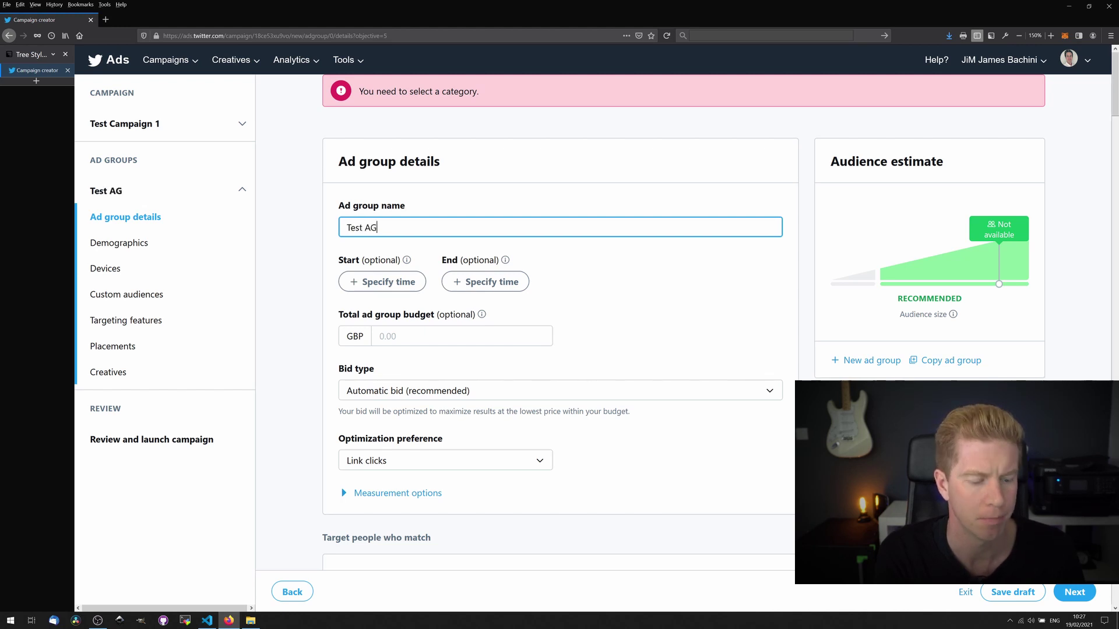
text(1)
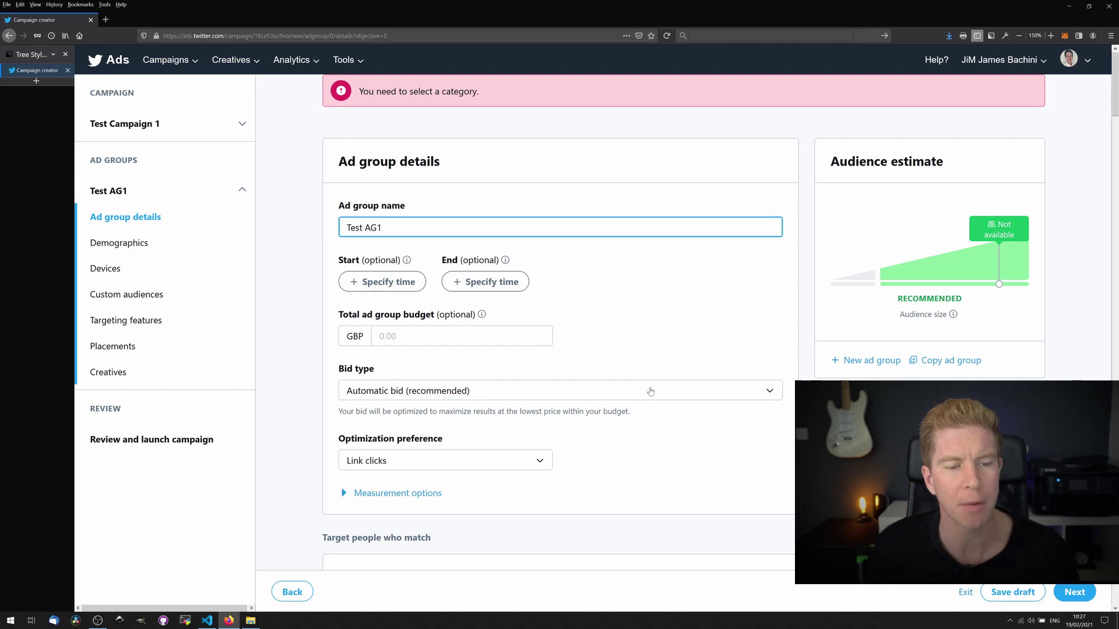
- Change the ad group's bid type to Maximum bid
click(650, 391)
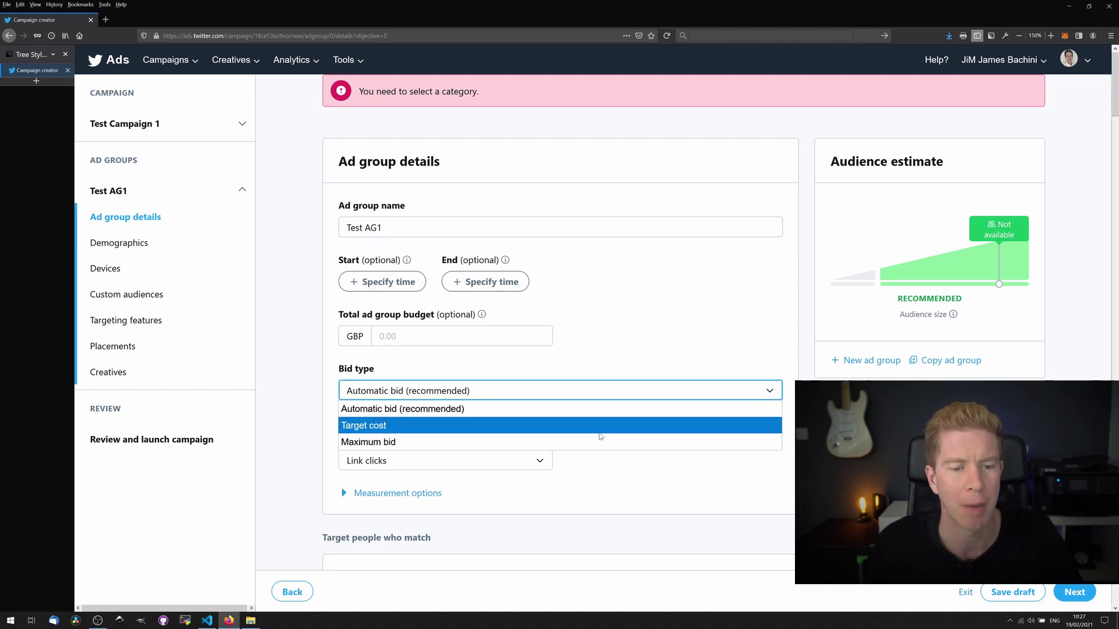
key(Escape)
click(598, 440)
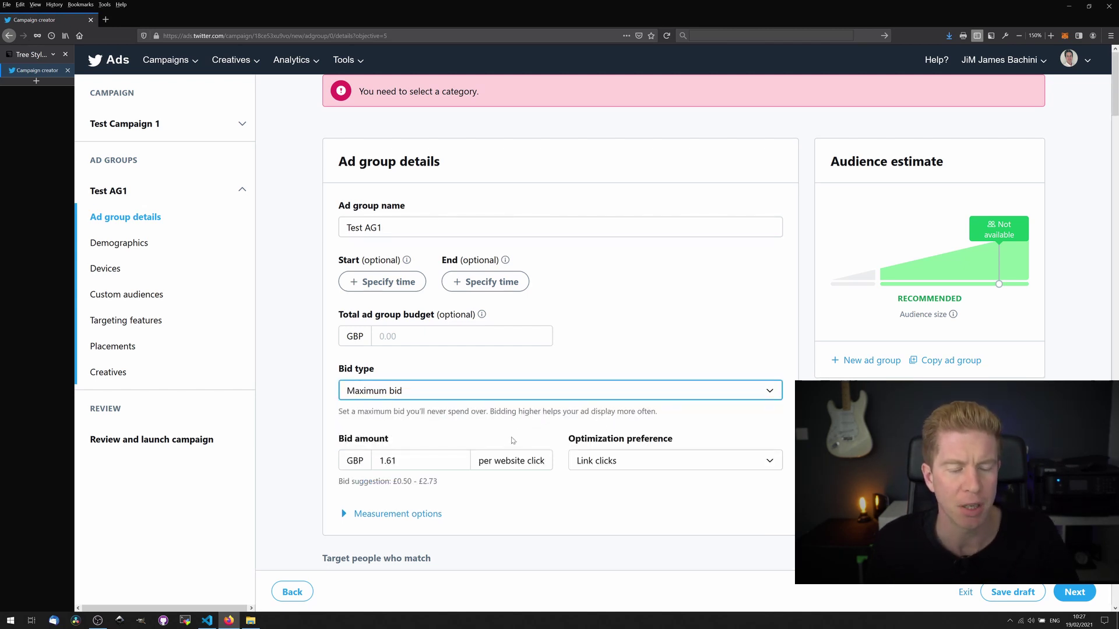
double_click(445, 459)
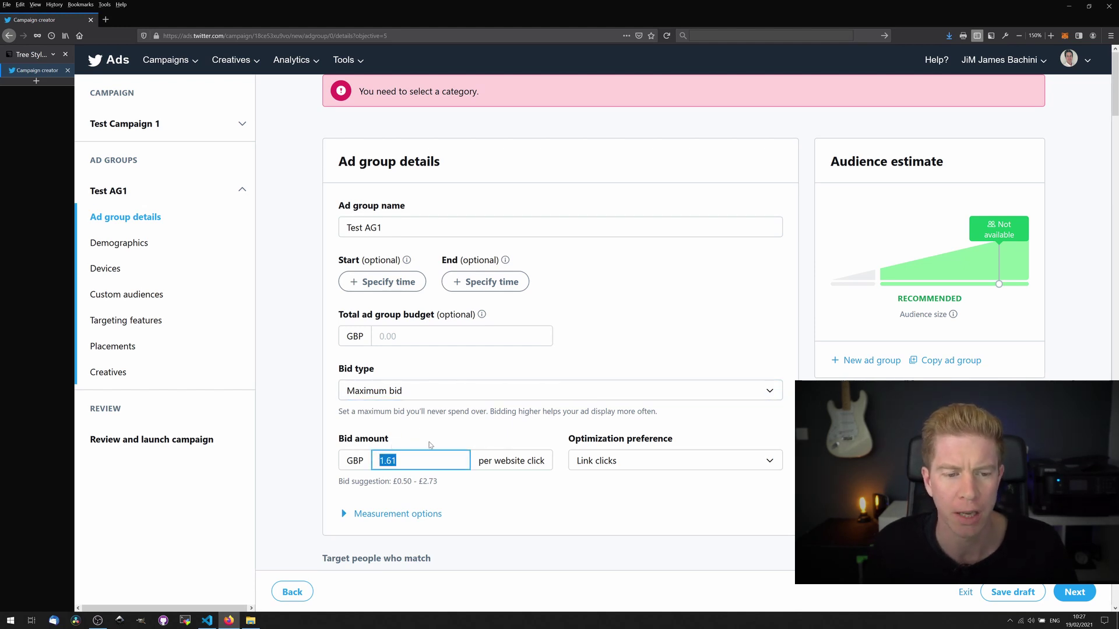
click(442, 393)
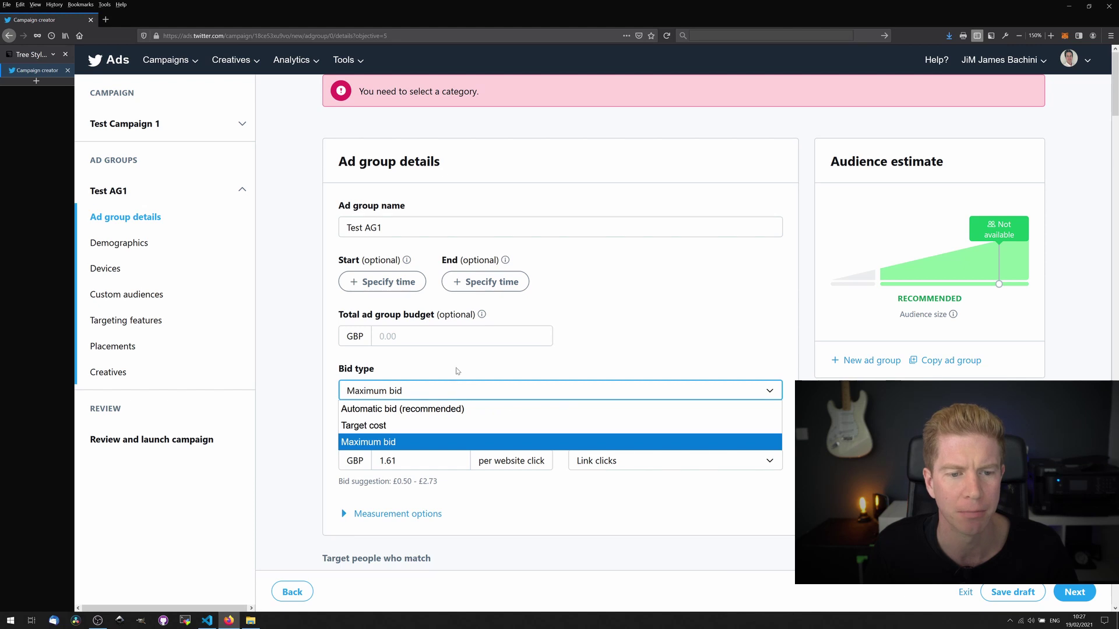
click(457, 371)
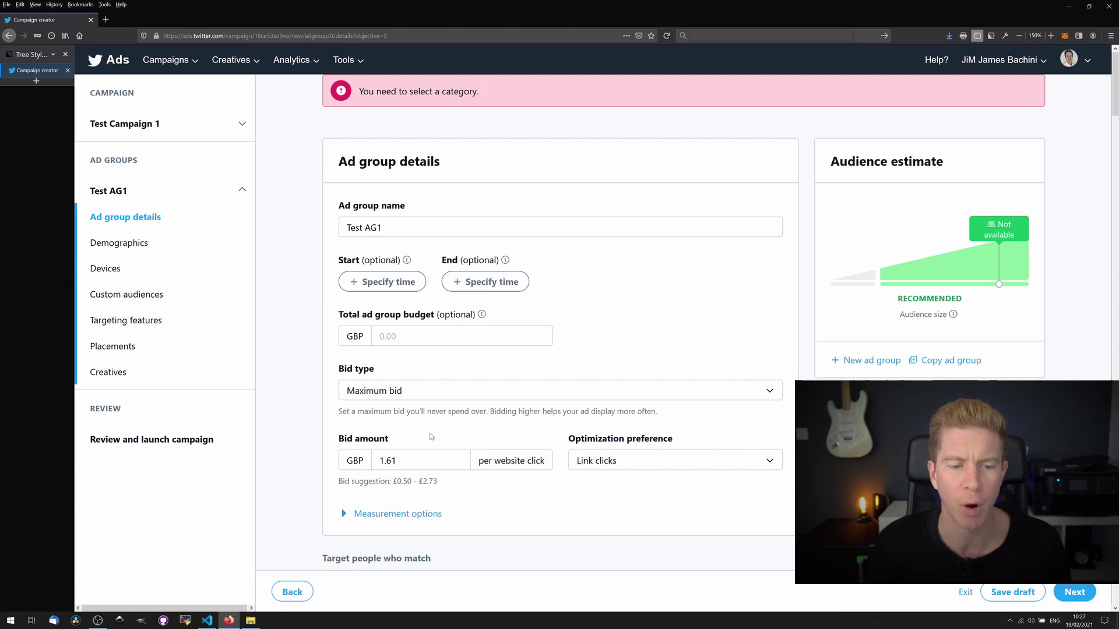
- Set the bid amount to GBP 0.12 per website click
key(Tab)
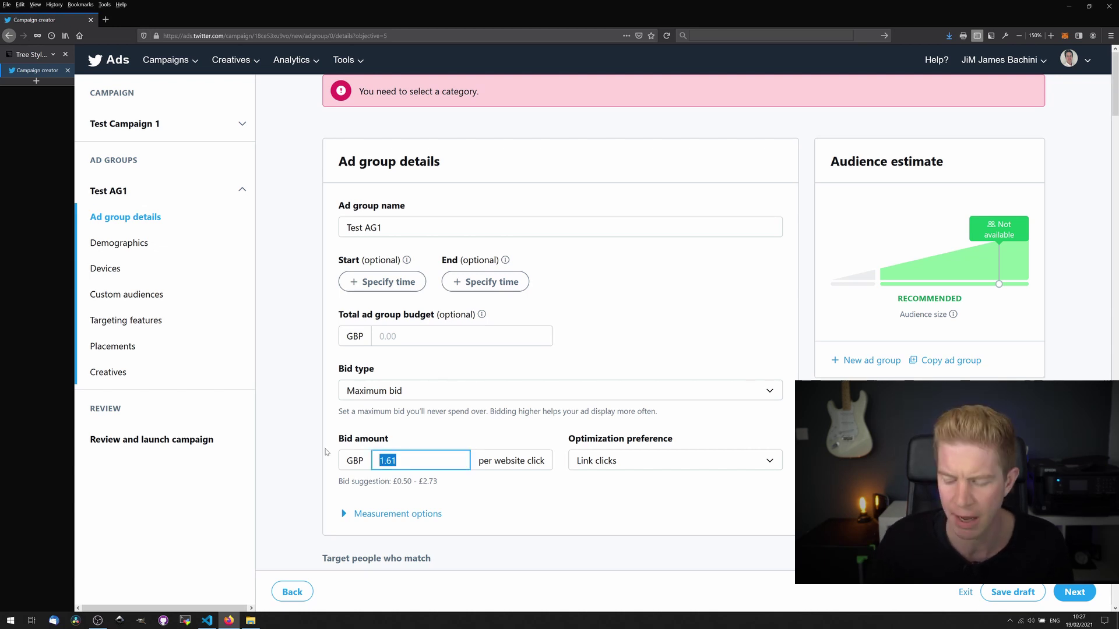
text(0.0)
key(BackSpace)
text(12)
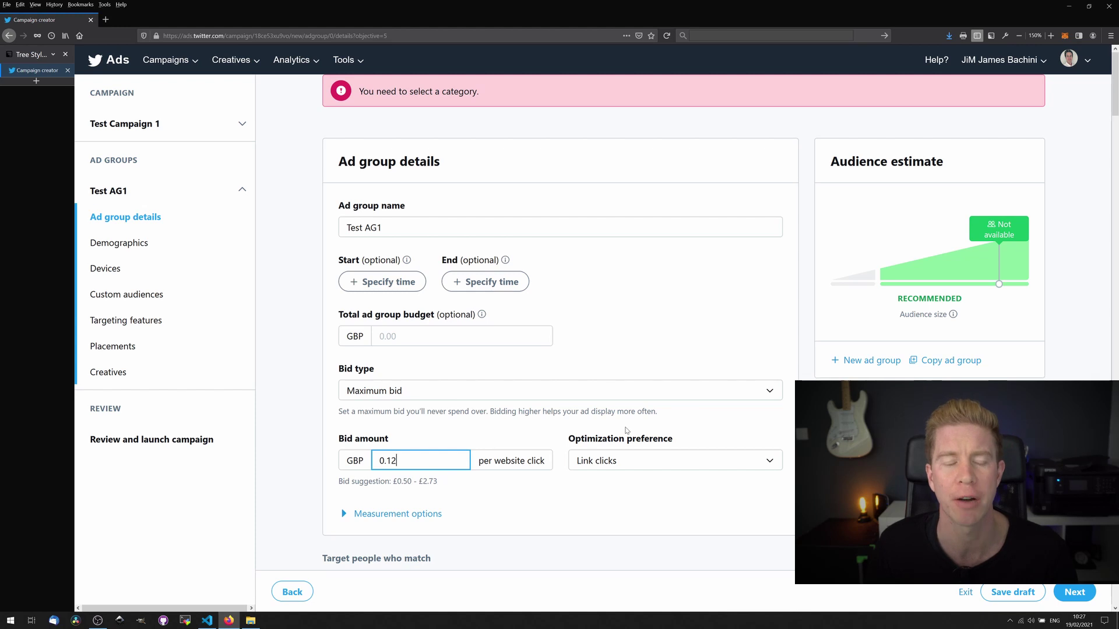
- Optimize the ad group for Website conversions and choose Multi Conversion as the key conversion metric
click(736, 460)
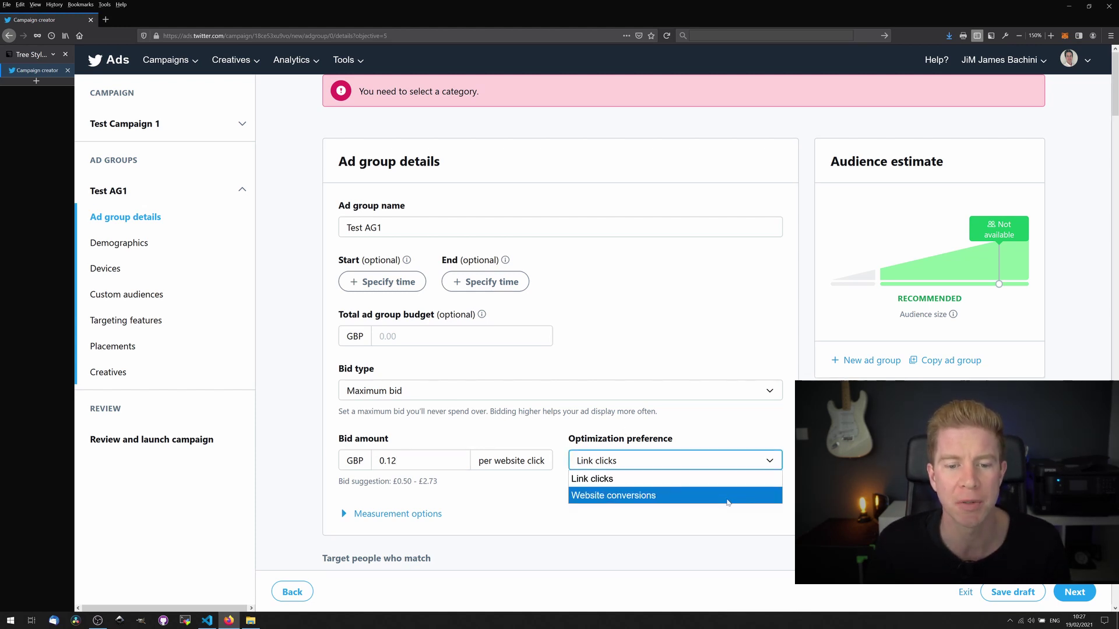
click(727, 496)
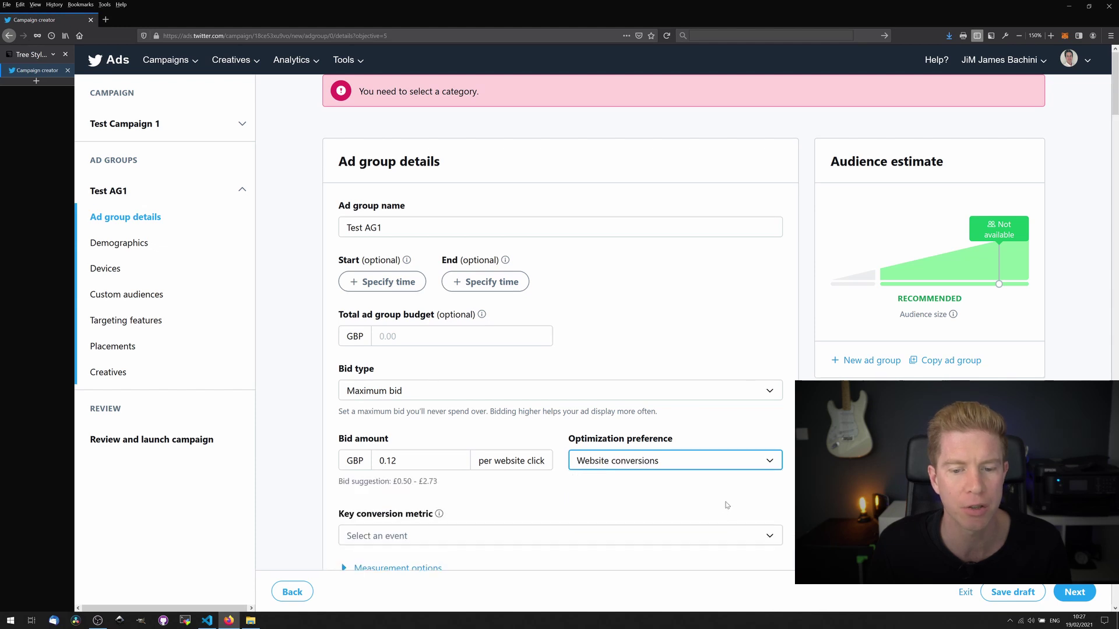
click(727, 533)
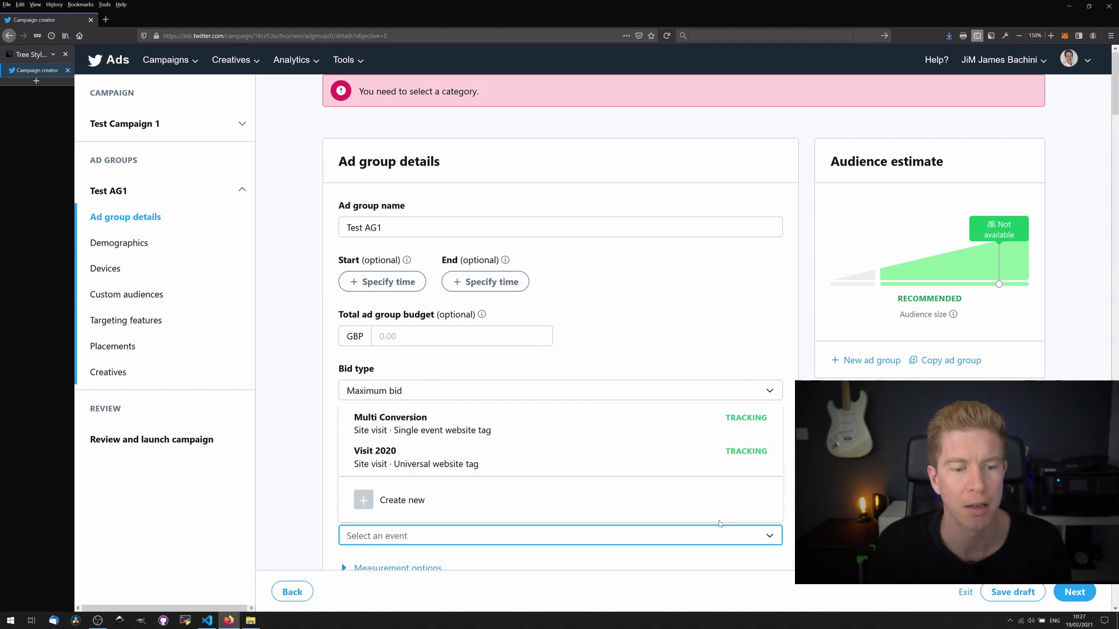
click(563, 427)
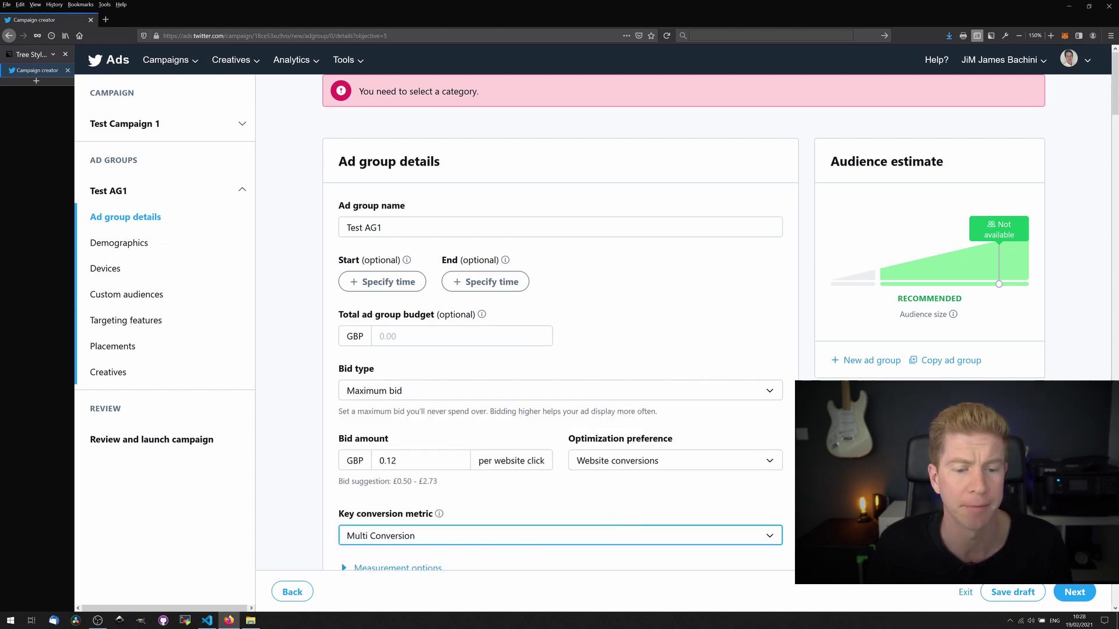
- Restrict the demographics to the age range 21–49 and add the United States to the included locations
scroll(559, 321, down, 7)
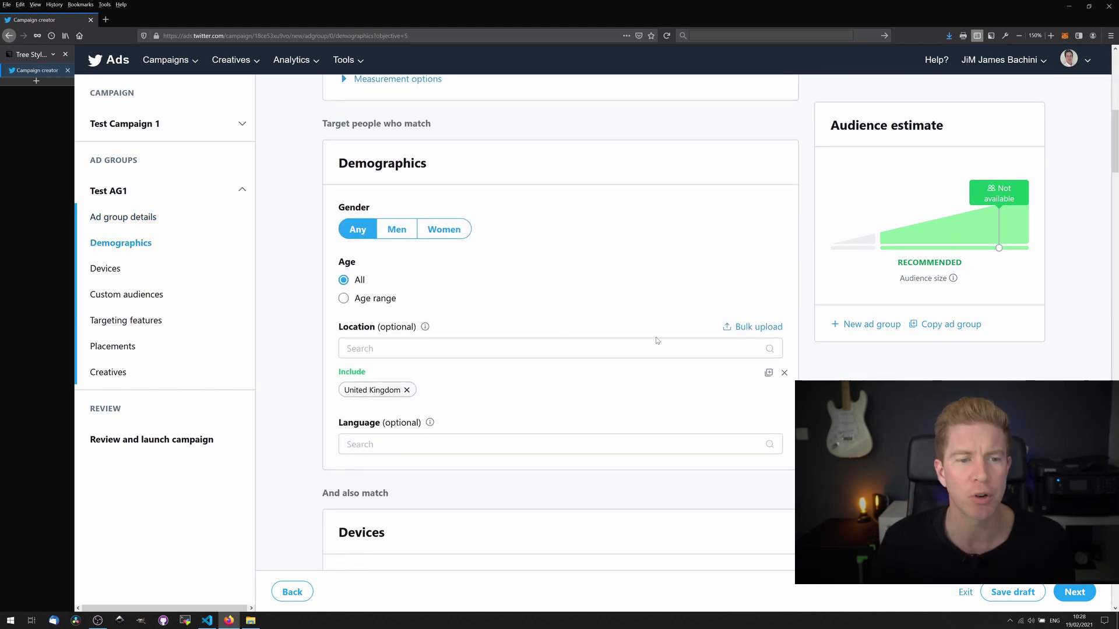
click(393, 301)
click(408, 322)
click(390, 390)
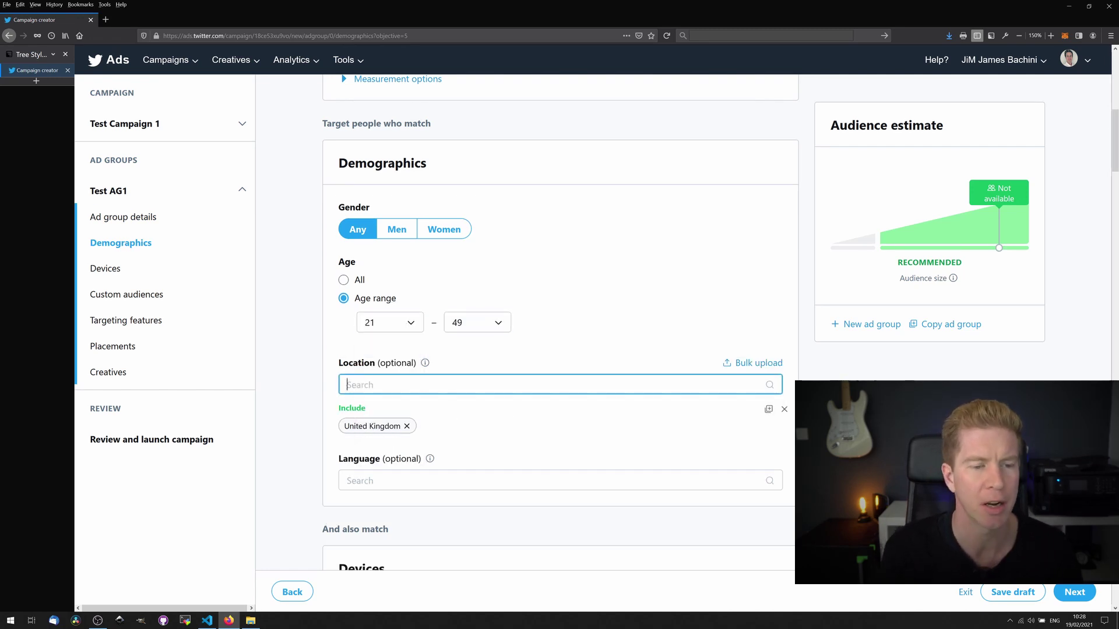
text(Uni)
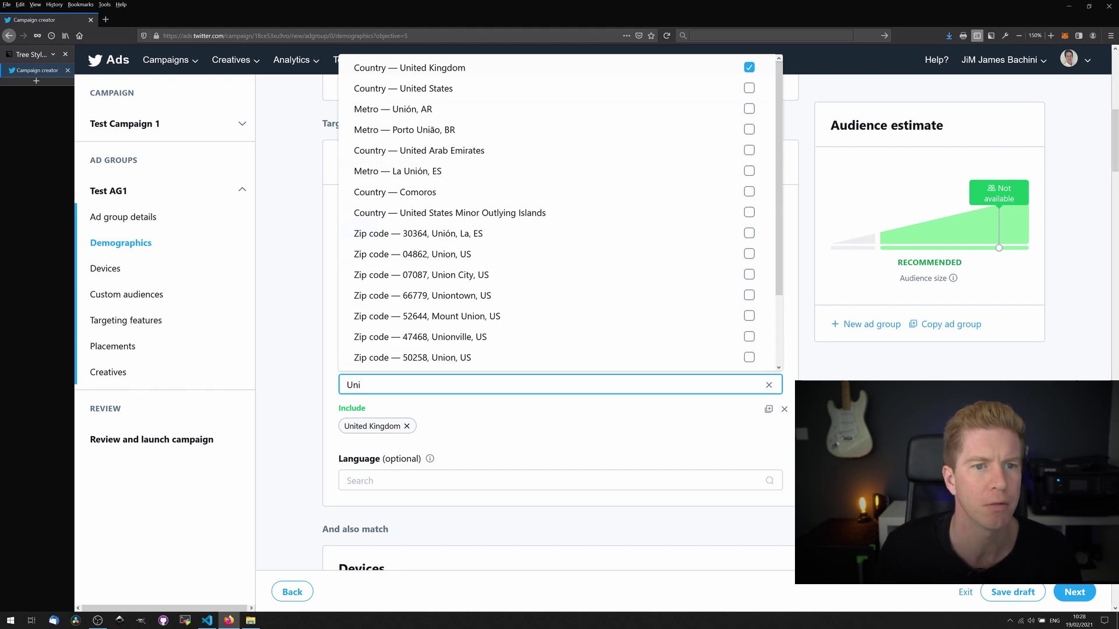
click(746, 87)
- Target devices running iOS, Android and Desktop, with all iOS versions included
scroll(703, 458, down, 6)
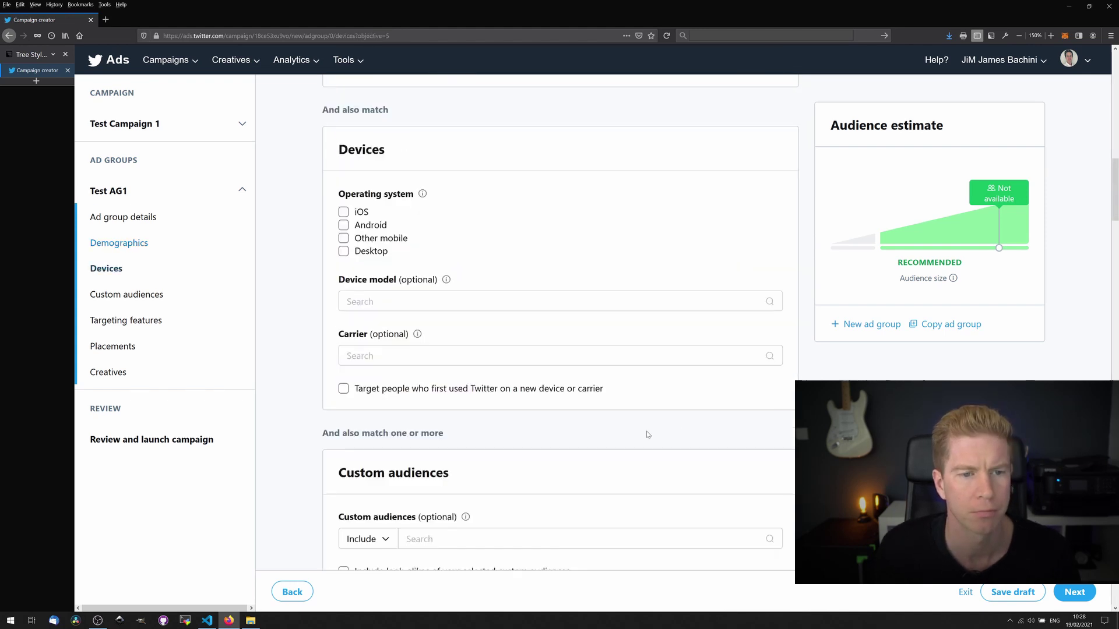
click(344, 281)
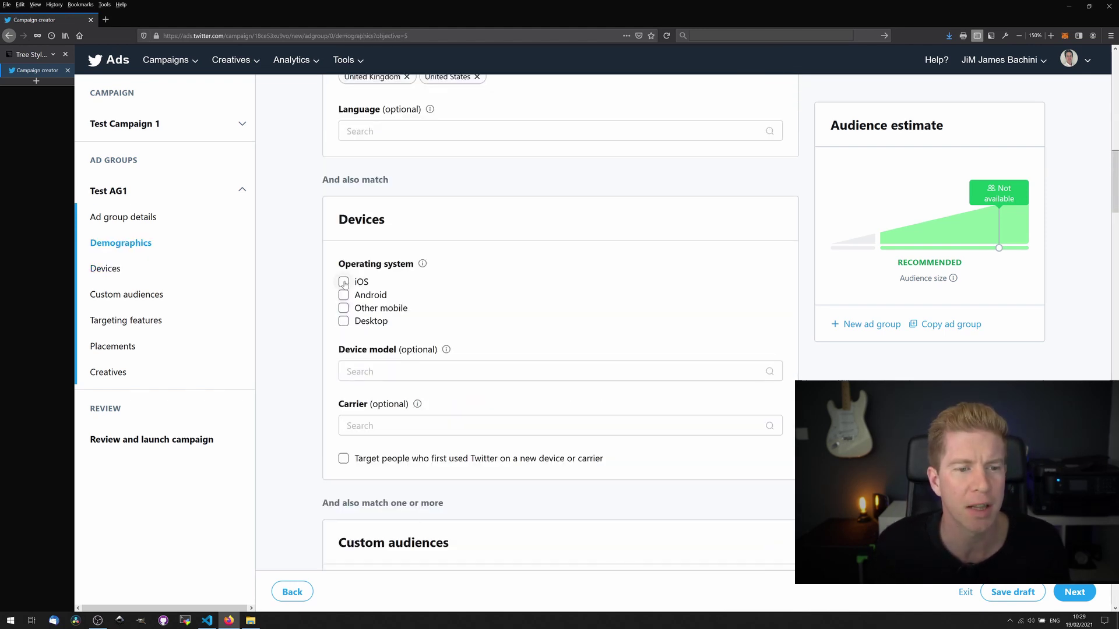
click(343, 326)
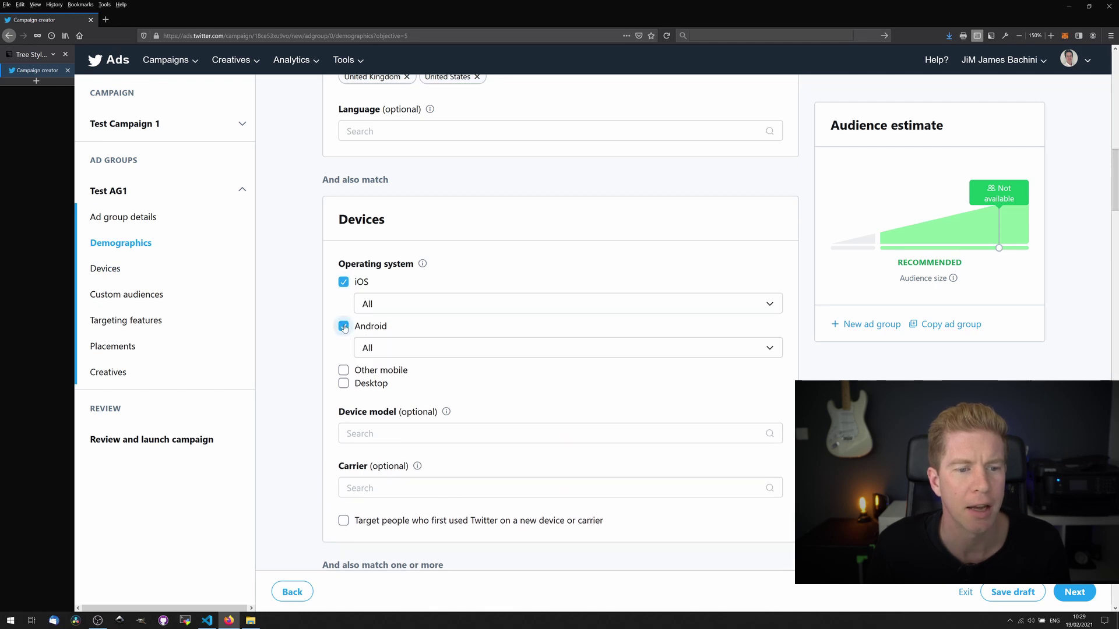
click(344, 383)
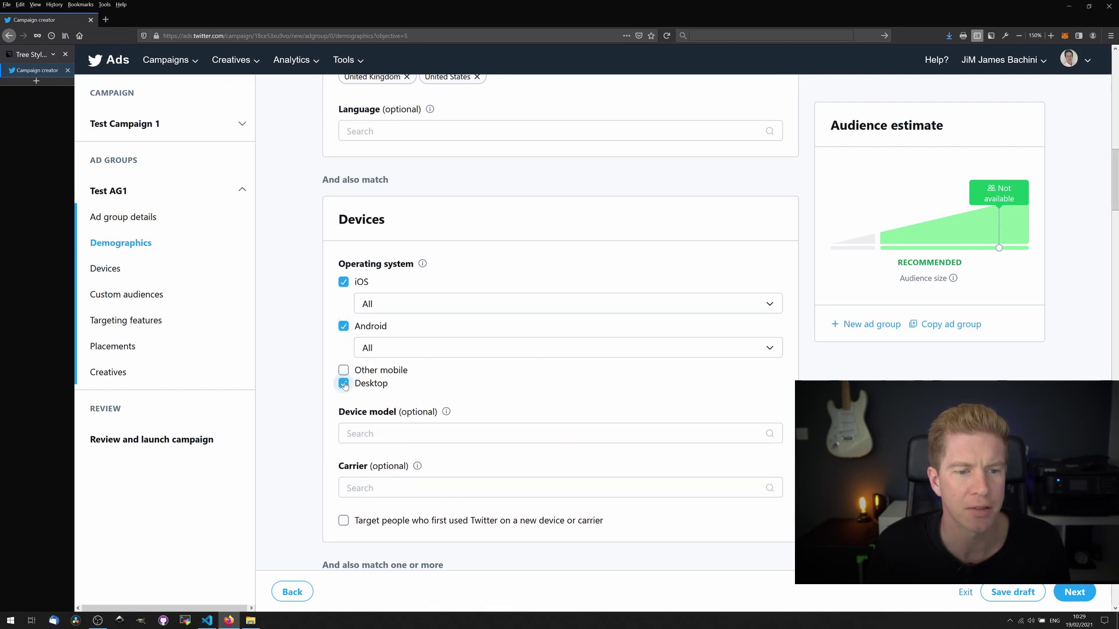
click(440, 304)
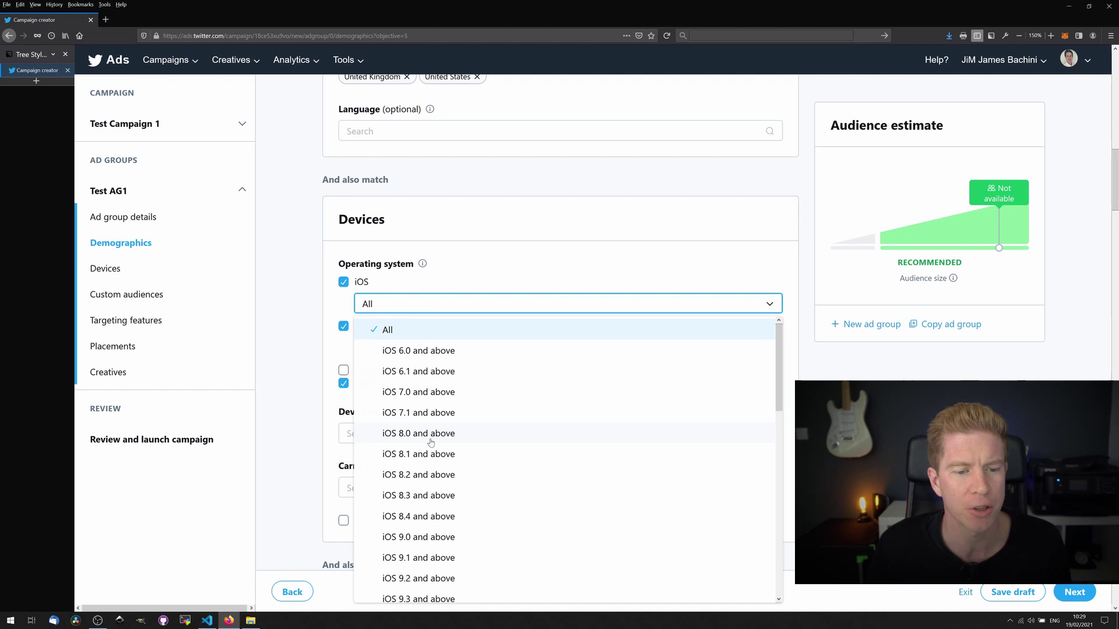
click(278, 389)
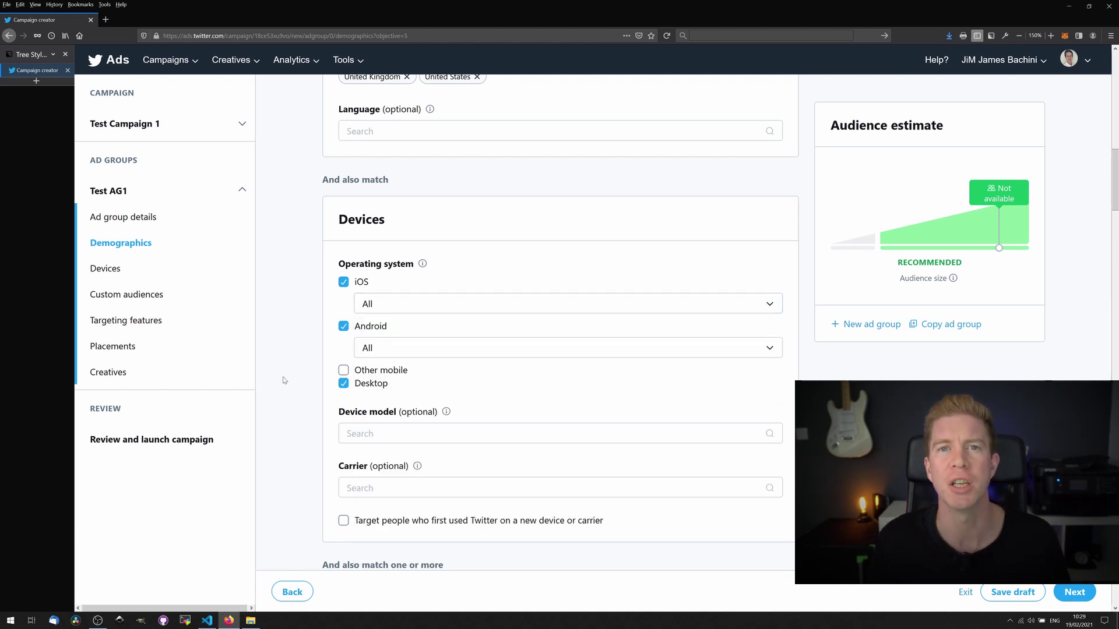
- Try including the website activity audience of the advertiser's own site in the custom audiences
scroll(297, 370, down, 2)
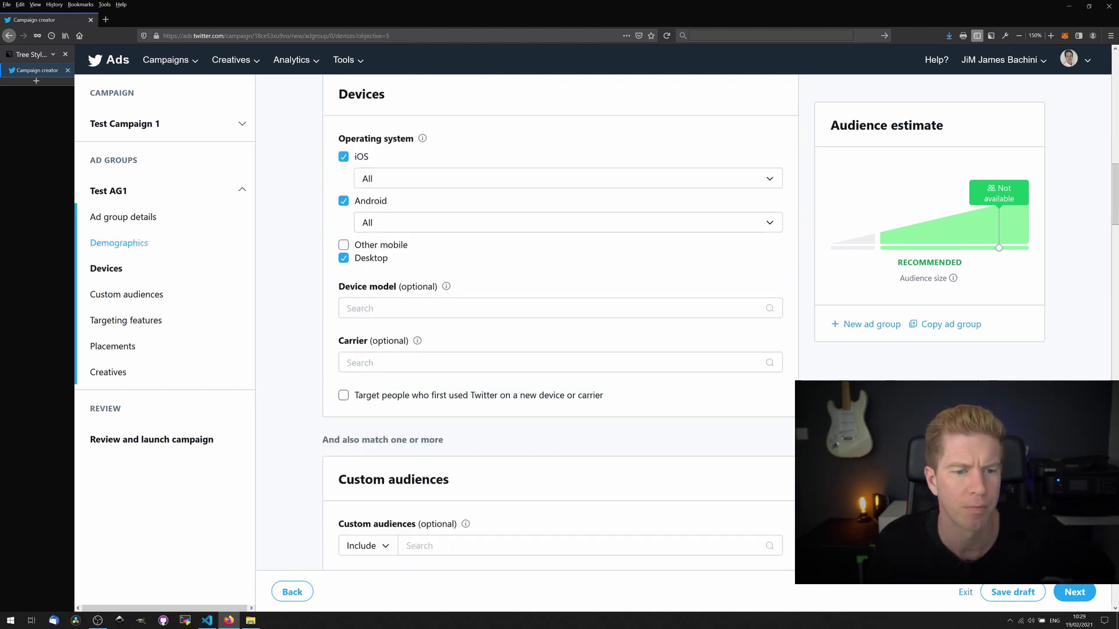
scroll(411, 367, down, 2)
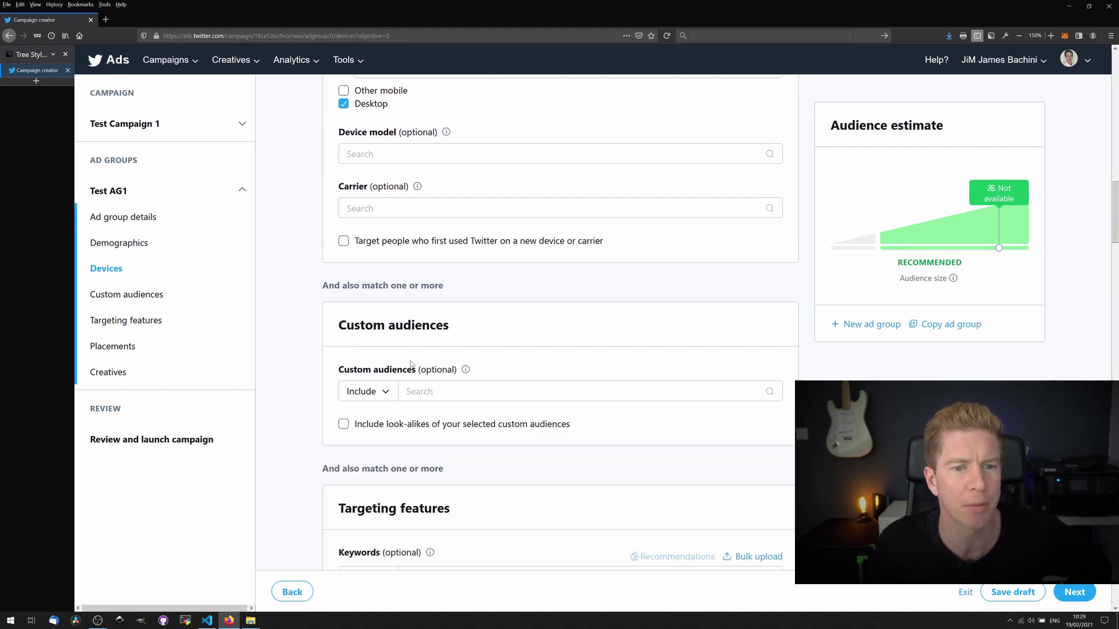
scroll(412, 362, down, 2)
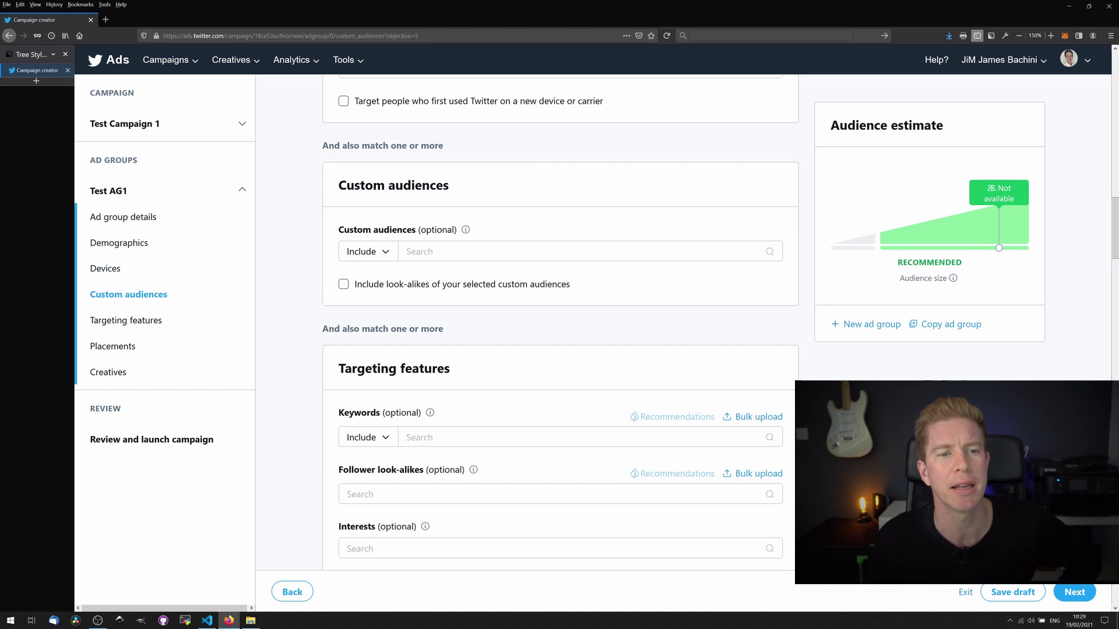
click(420, 251)
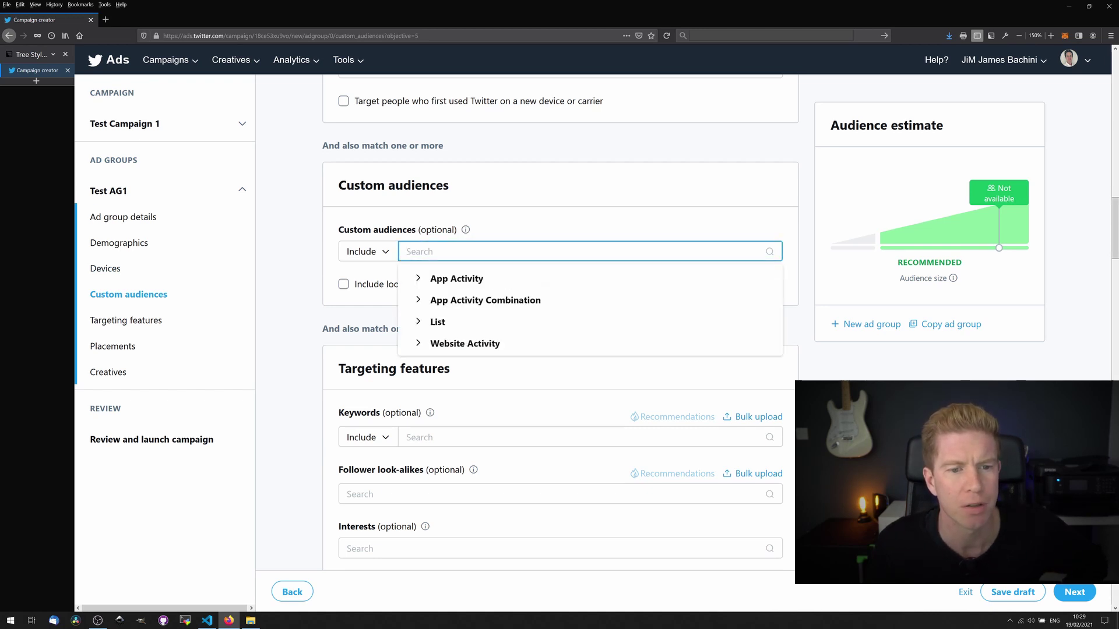
click(447, 344)
click(471, 385)
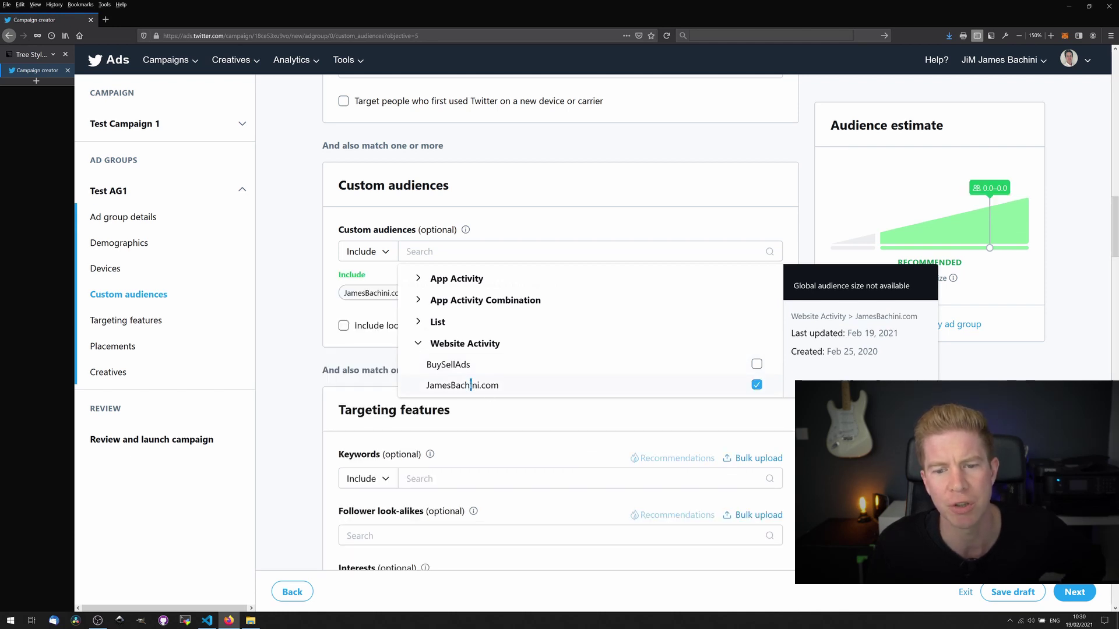
click(838, 405)
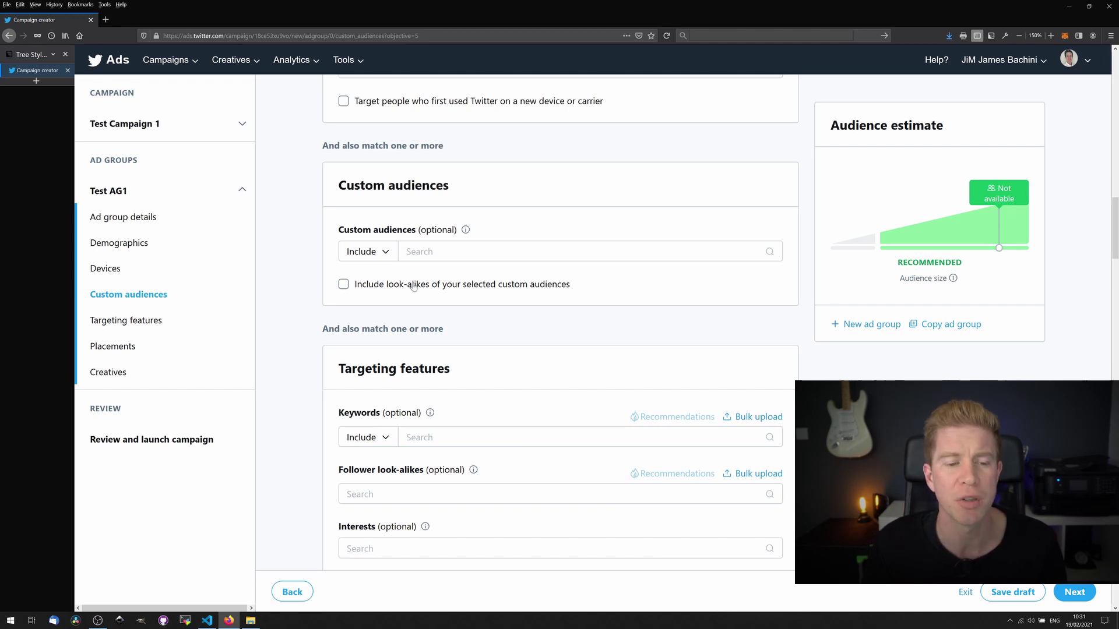
- Try including the keyword "wallstreetbets" in the ad group's targeting features
scroll(413, 286, down, 2)
click(408, 424)
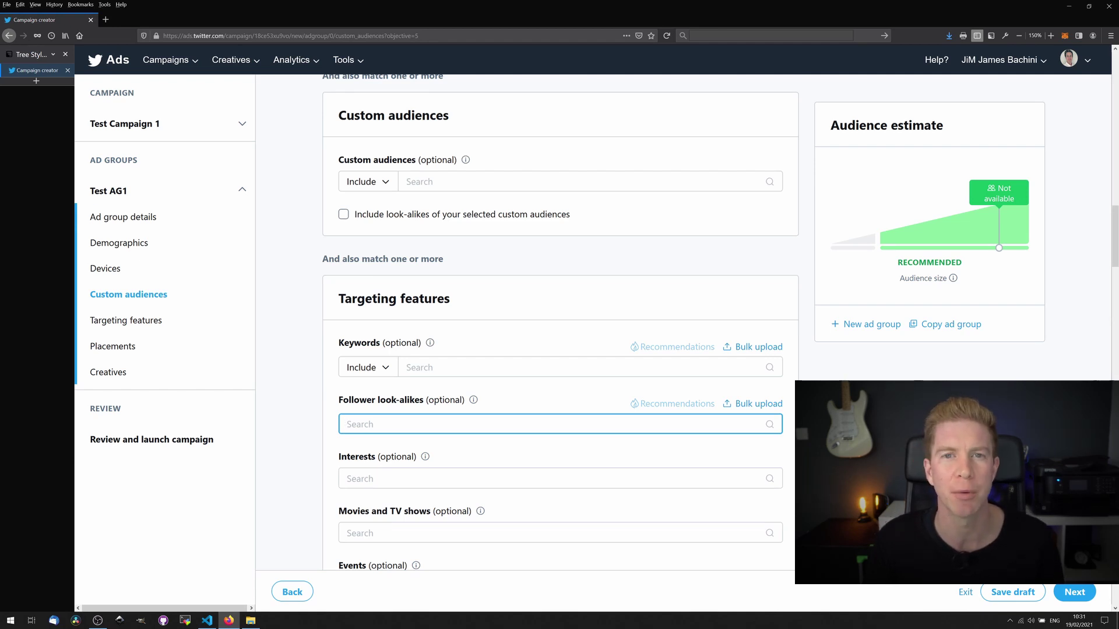
scroll(598, 390, down, 1)
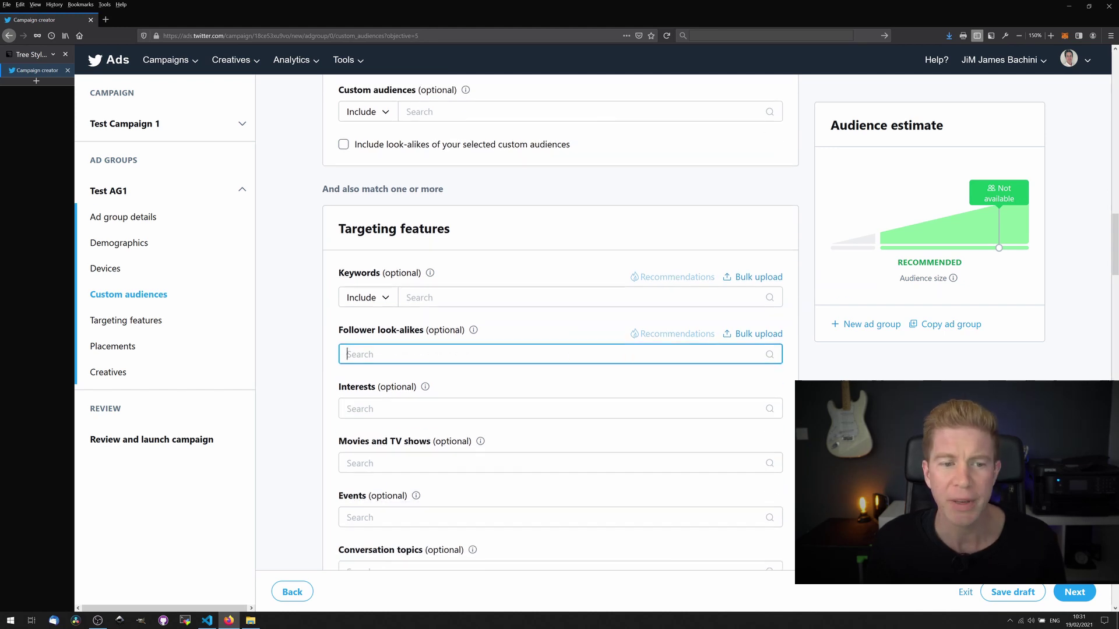
scroll(637, 394, down, 1)
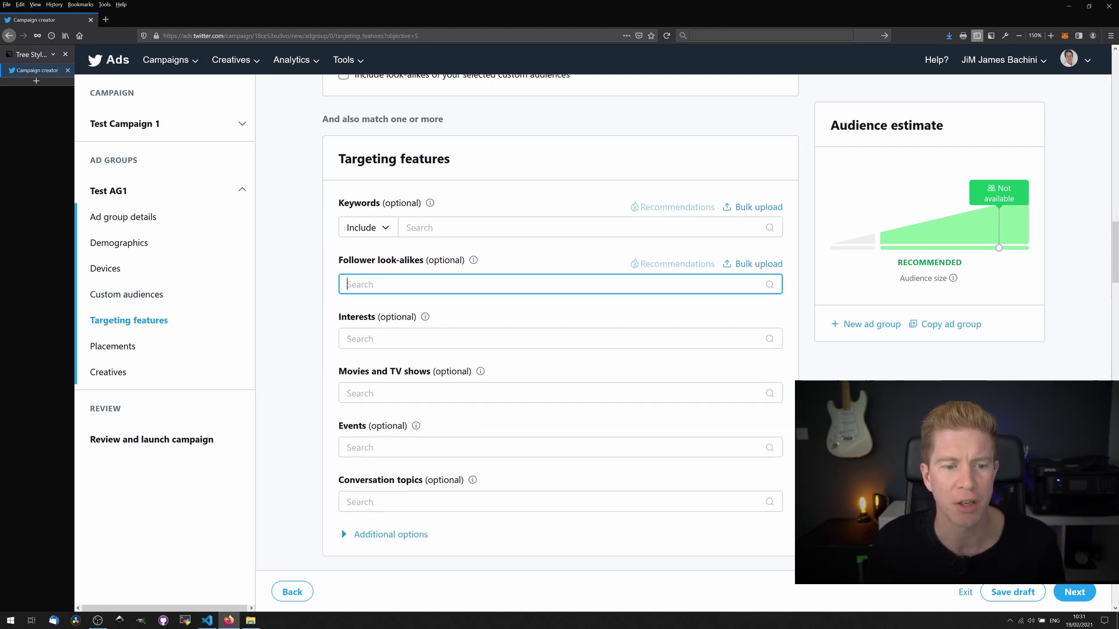
click(529, 228)
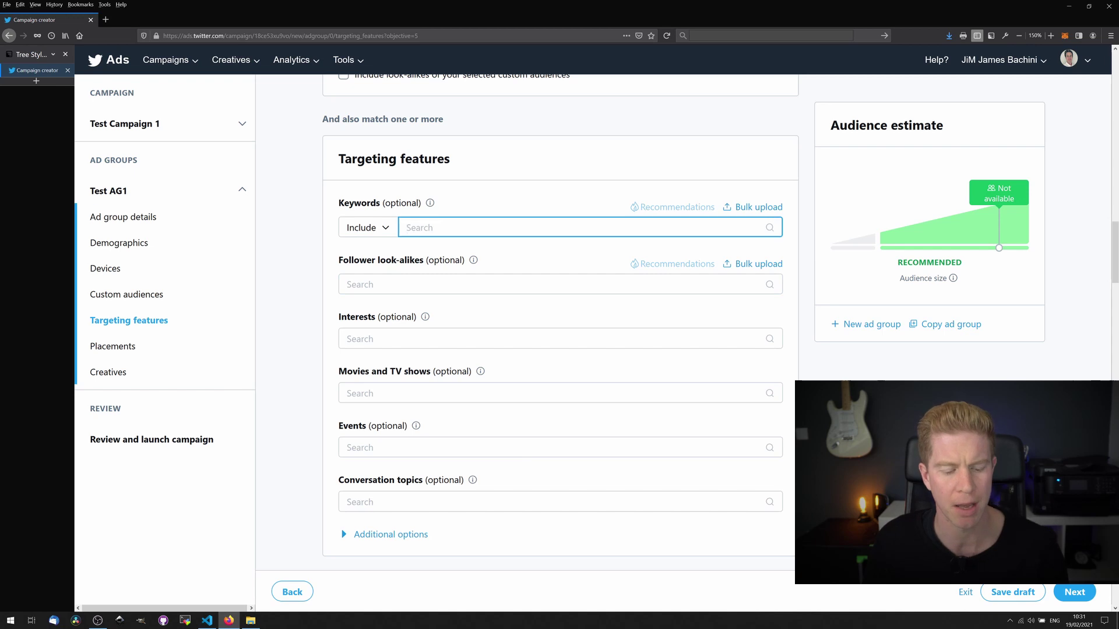
text(wal)
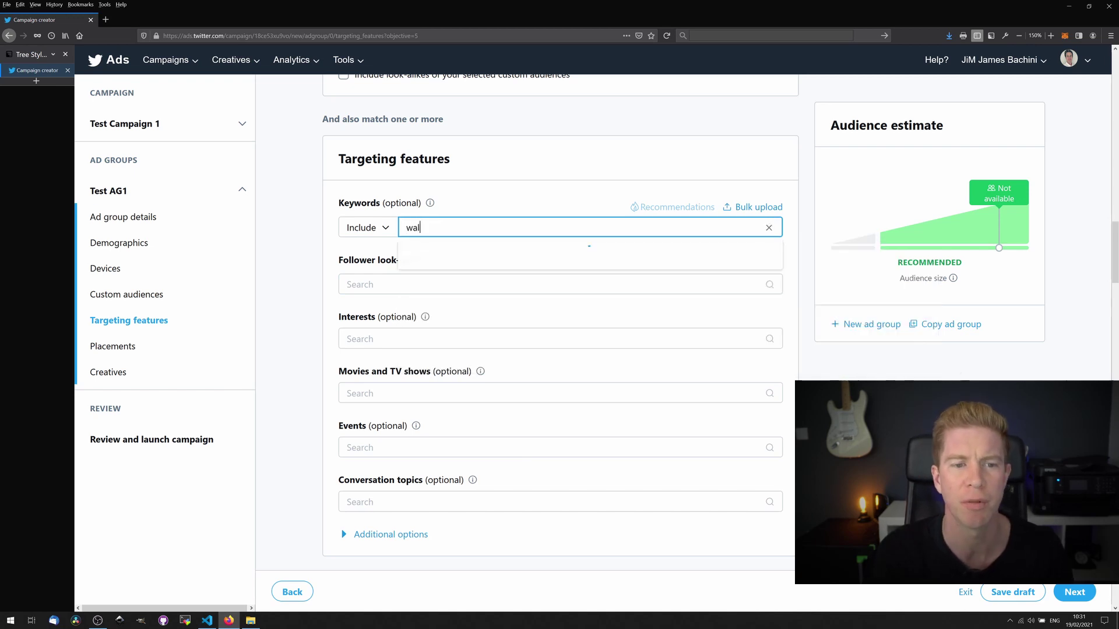
text(lstreetbets)
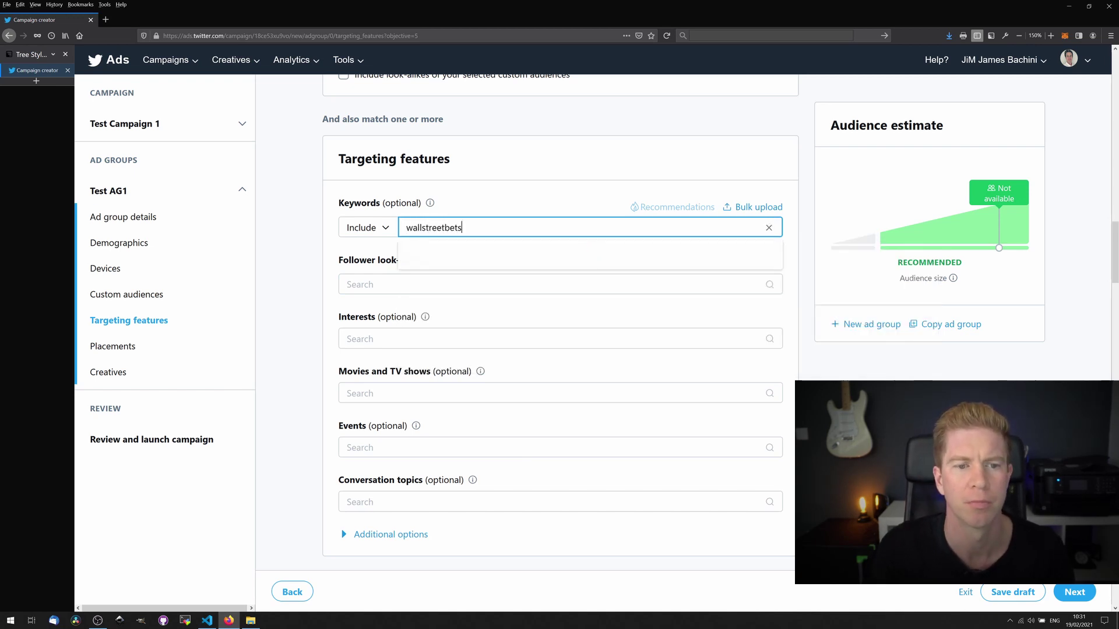
key(Return)
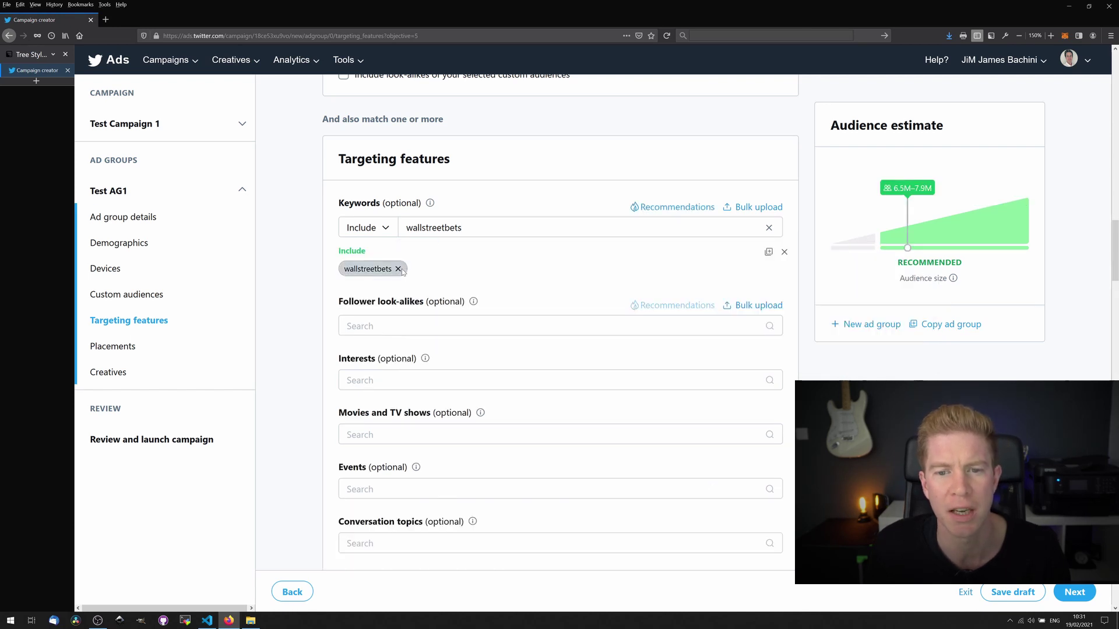
click(398, 269)
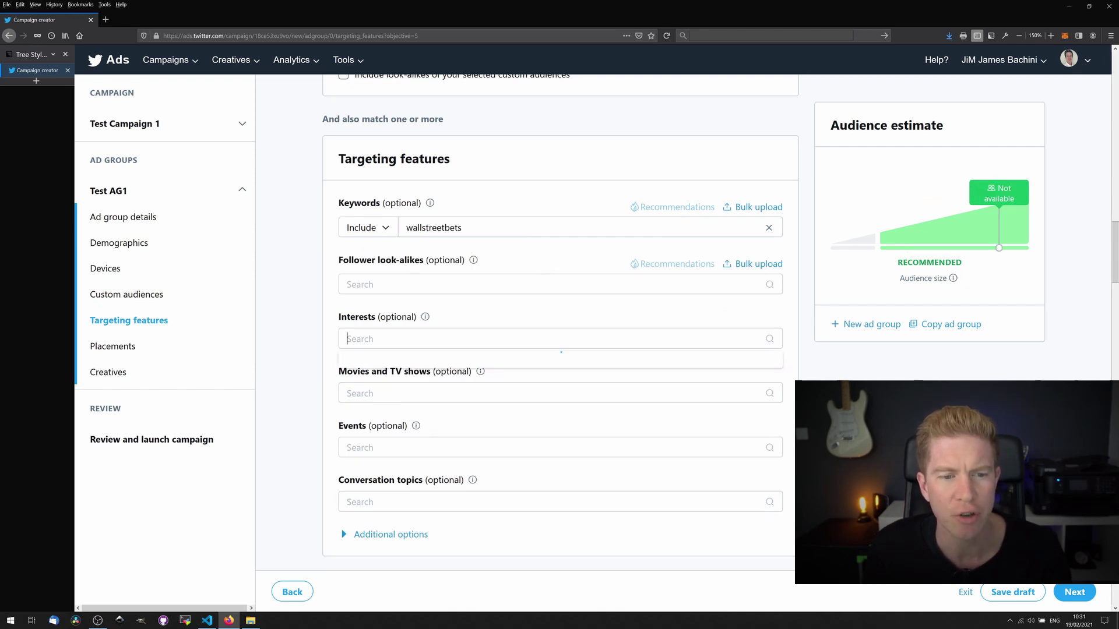
- Try including the interest Business — Investors and patents in the ad group's targeting features
click(559, 339)
click(389, 133)
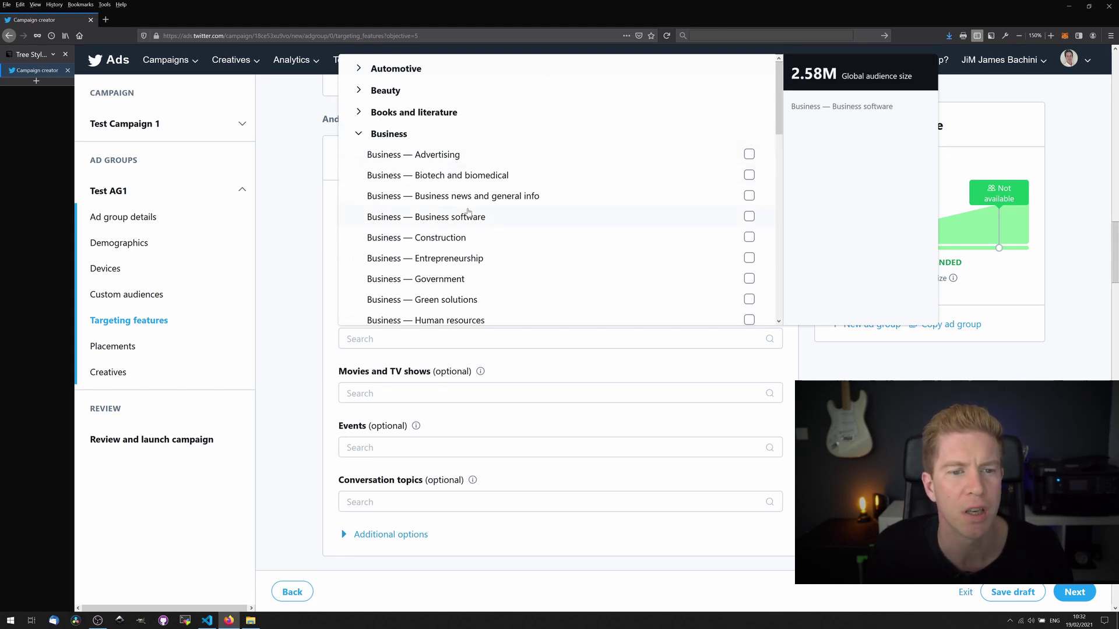
scroll(468, 211, down, 3)
scroll(468, 211, down, 2)
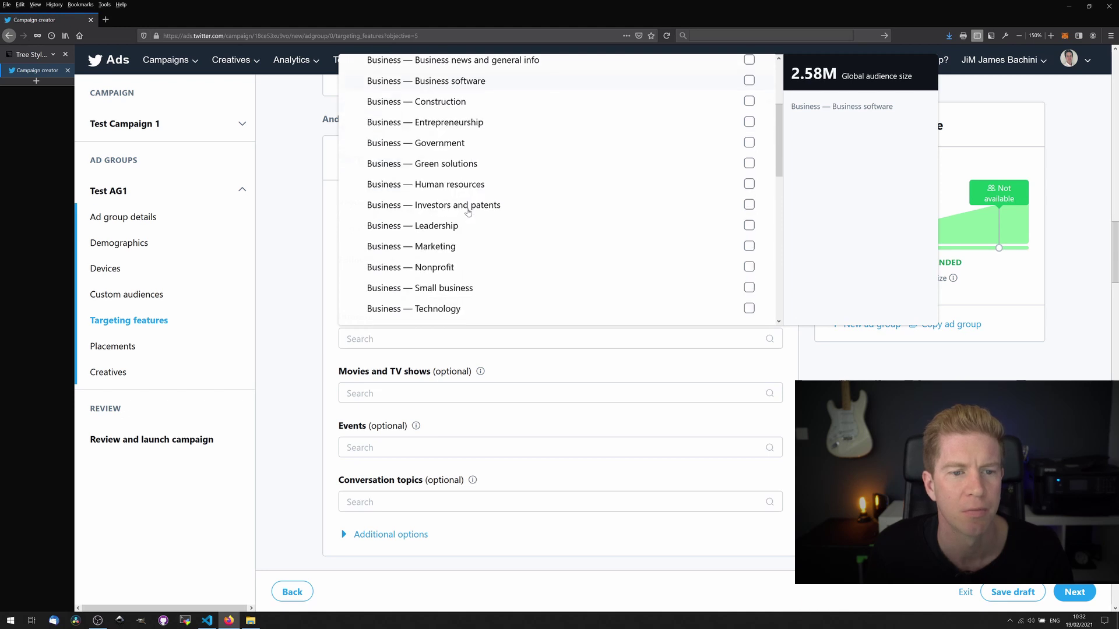
click(465, 206)
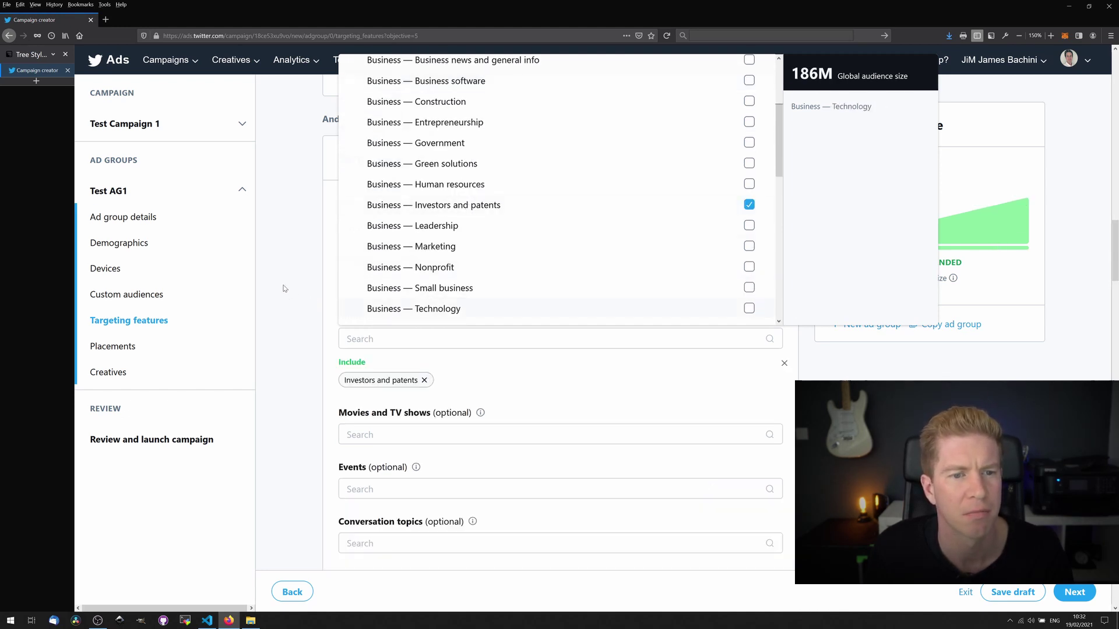
click(747, 205)
click(318, 254)
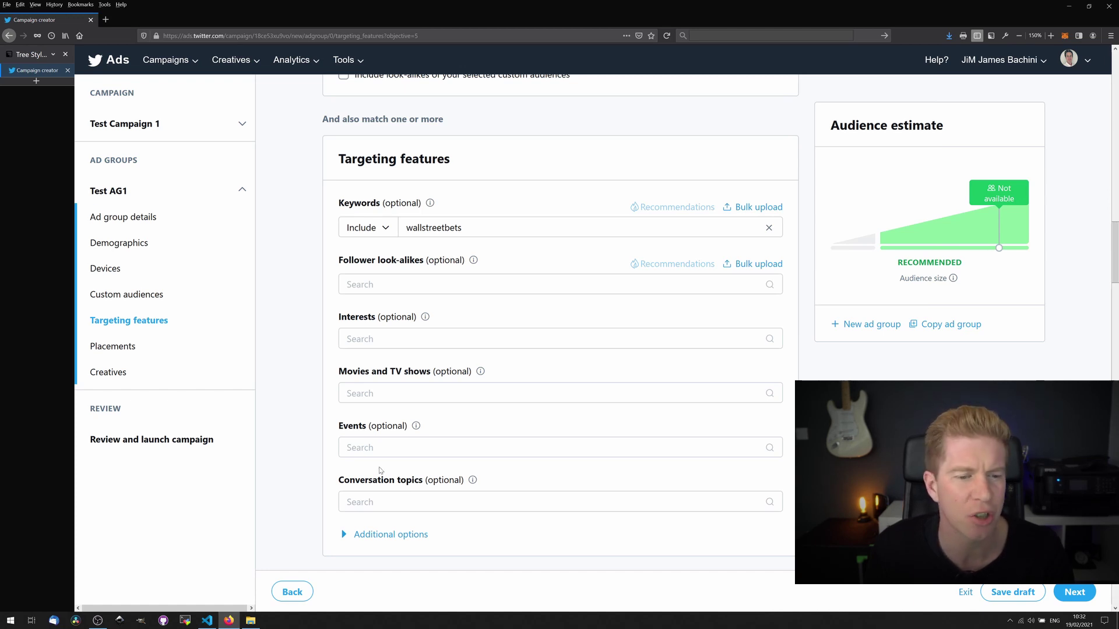
- Examine the event targeting options under Conferences and Holidays without selecting any
scroll(559, 320, down, 3)
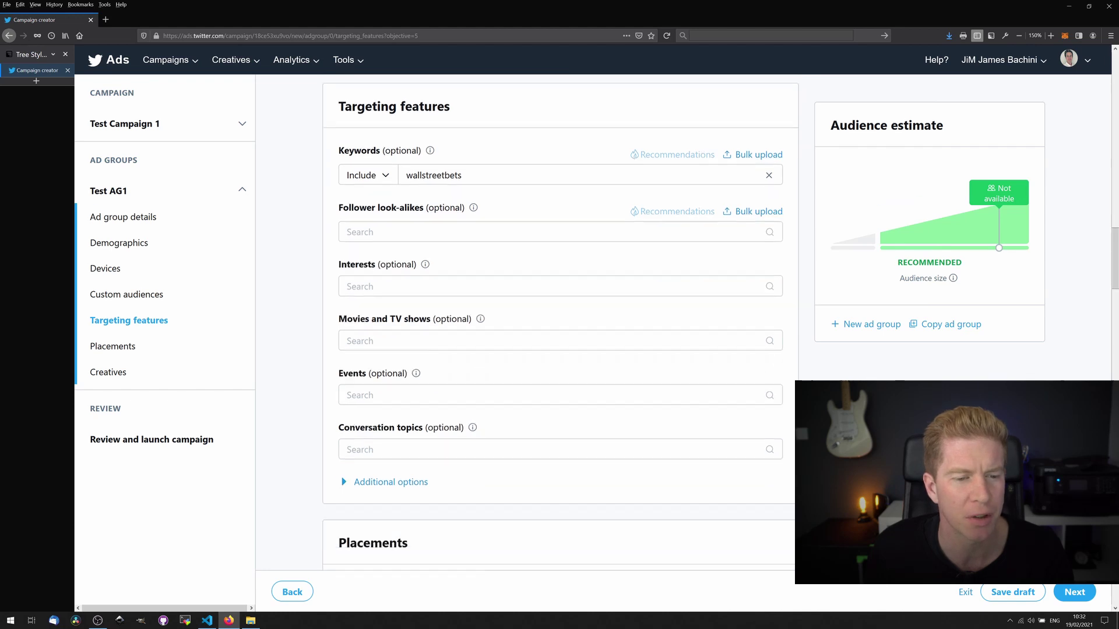
click(559, 308)
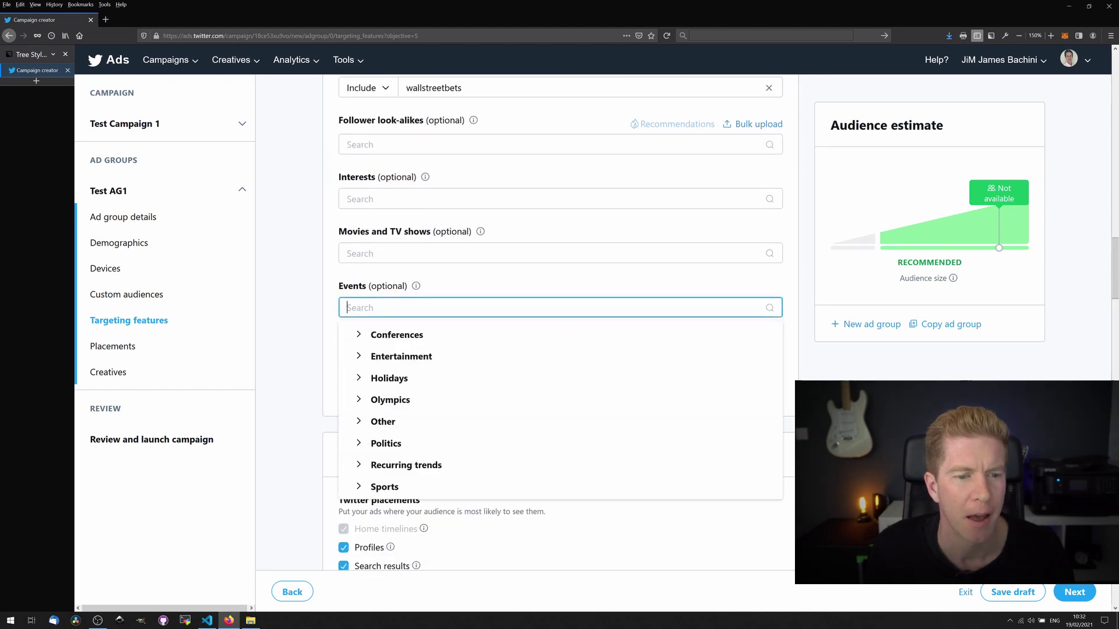
click(392, 335)
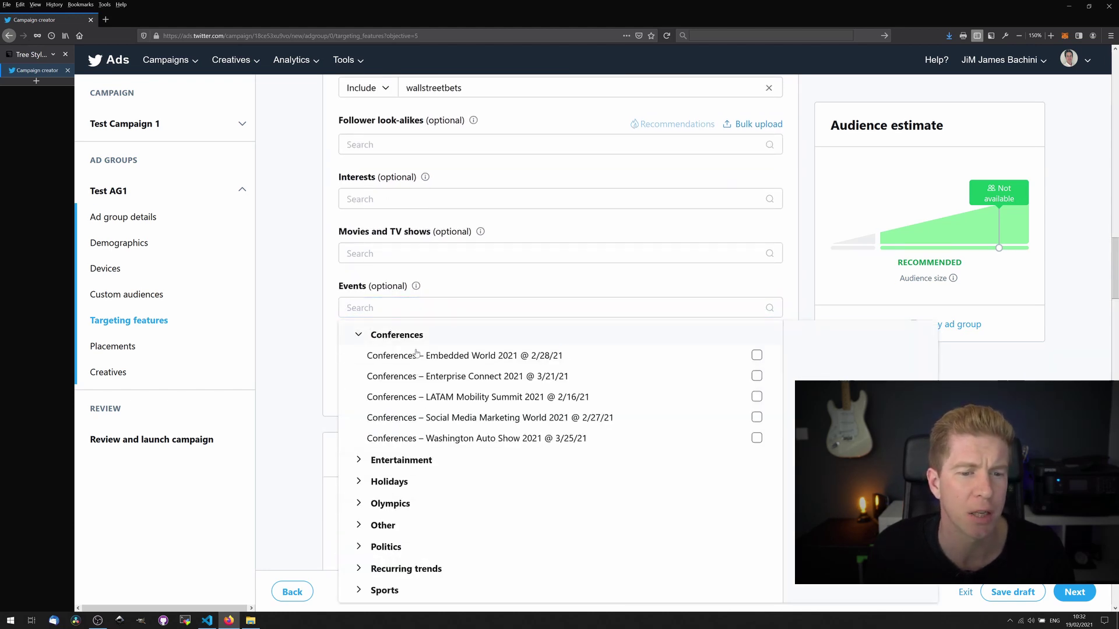
click(372, 335)
click(385, 384)
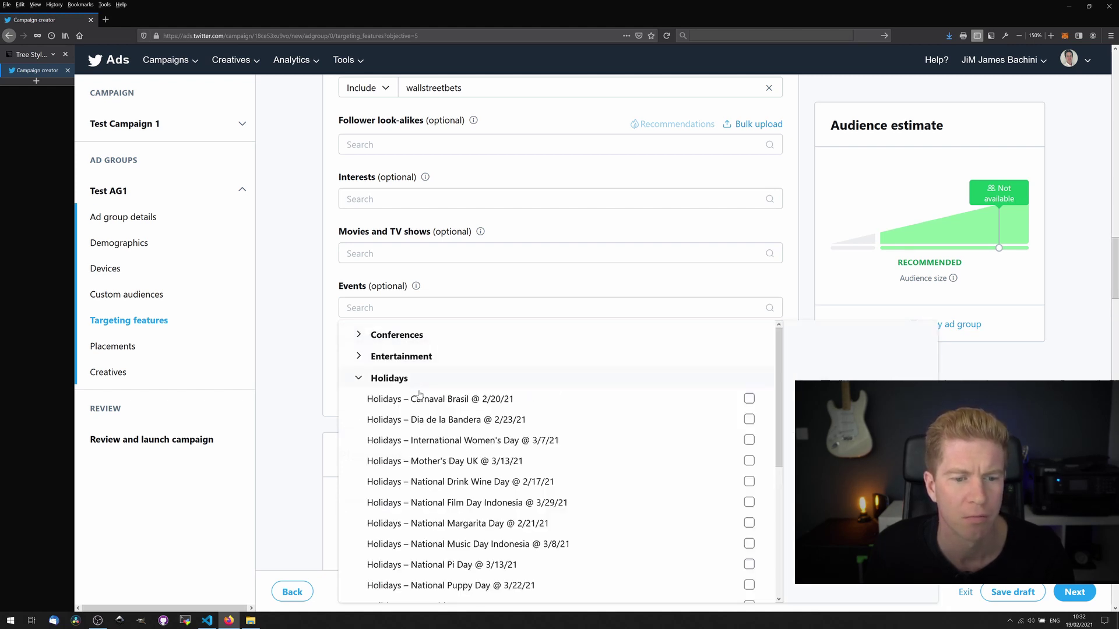
scroll(401, 371, up, 2)
click(385, 379)
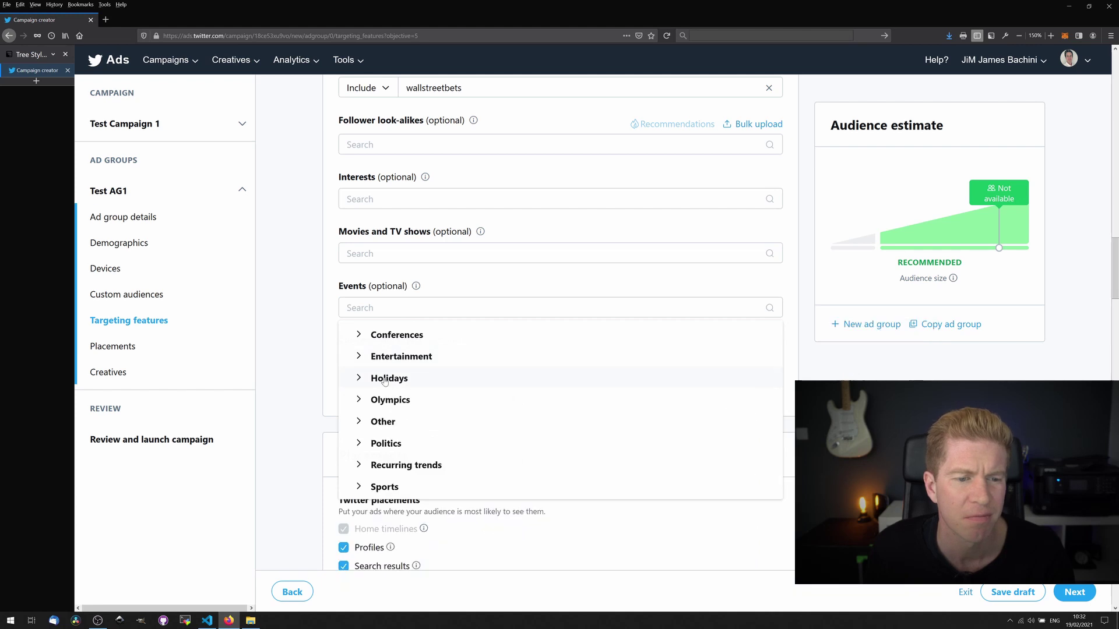
click(312, 359)
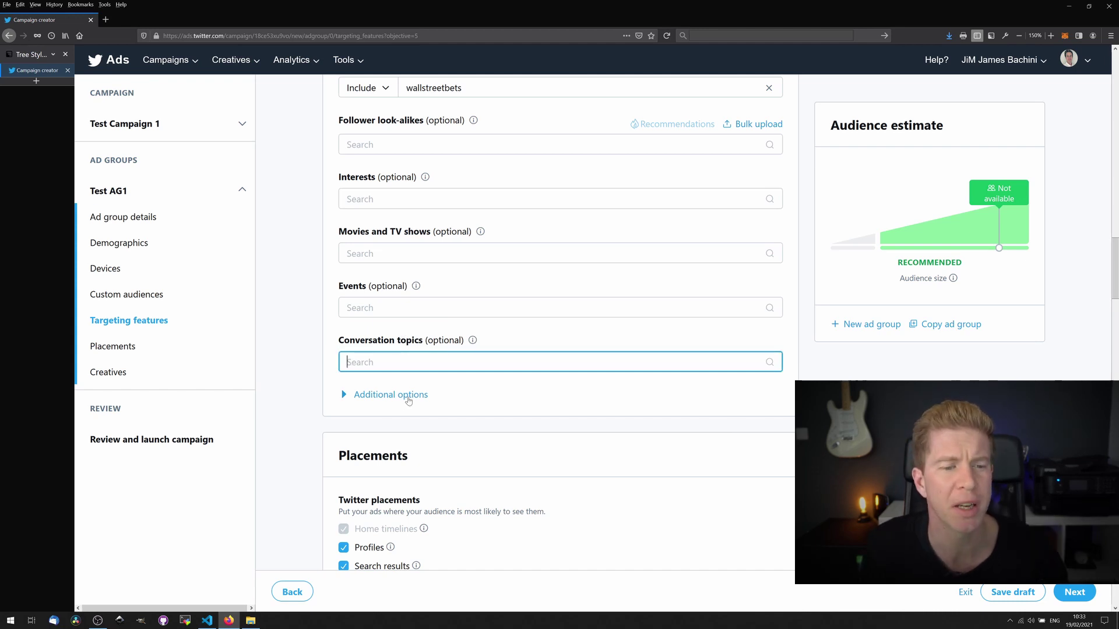
- Try including the brand The Wall Street Journal as a conversation topic by searching for "wall", and expand the additional targeting options
text(wall)
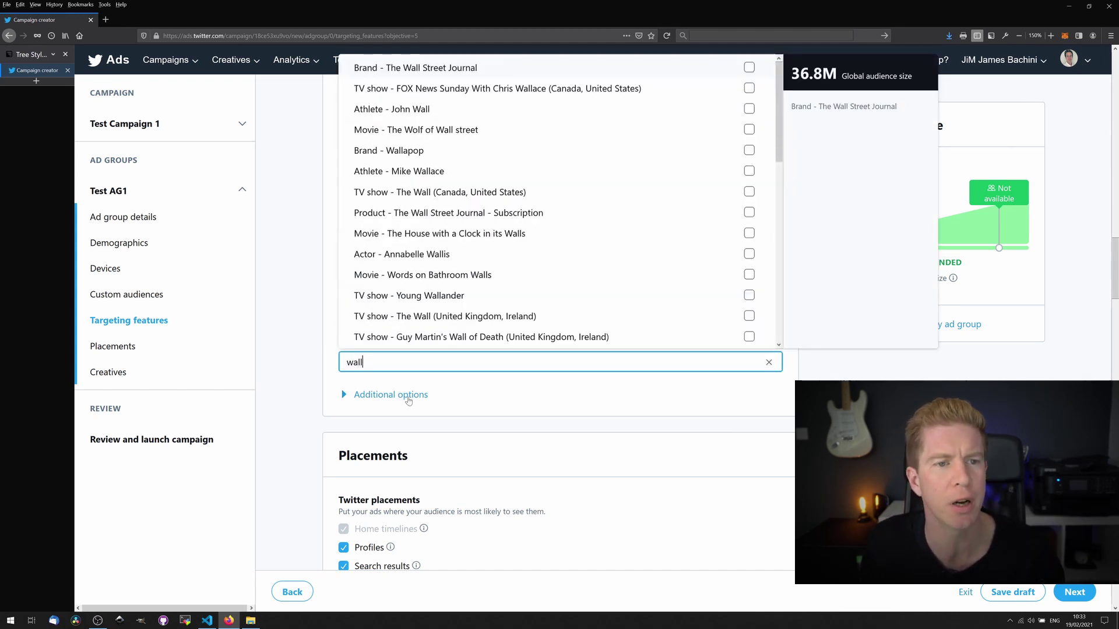
click(461, 70)
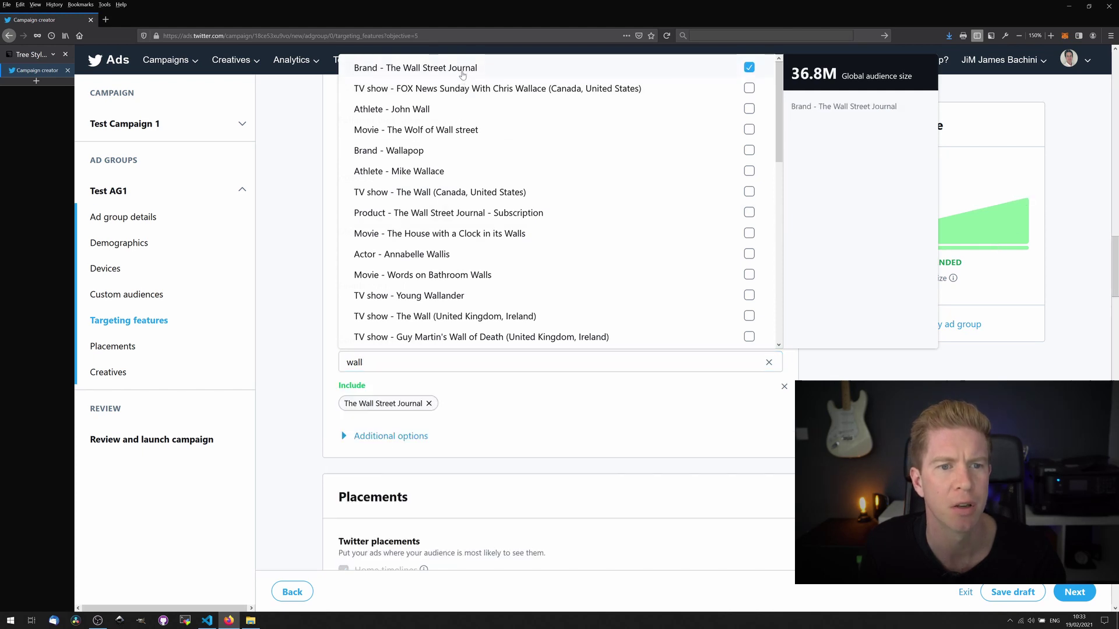
click(492, 402)
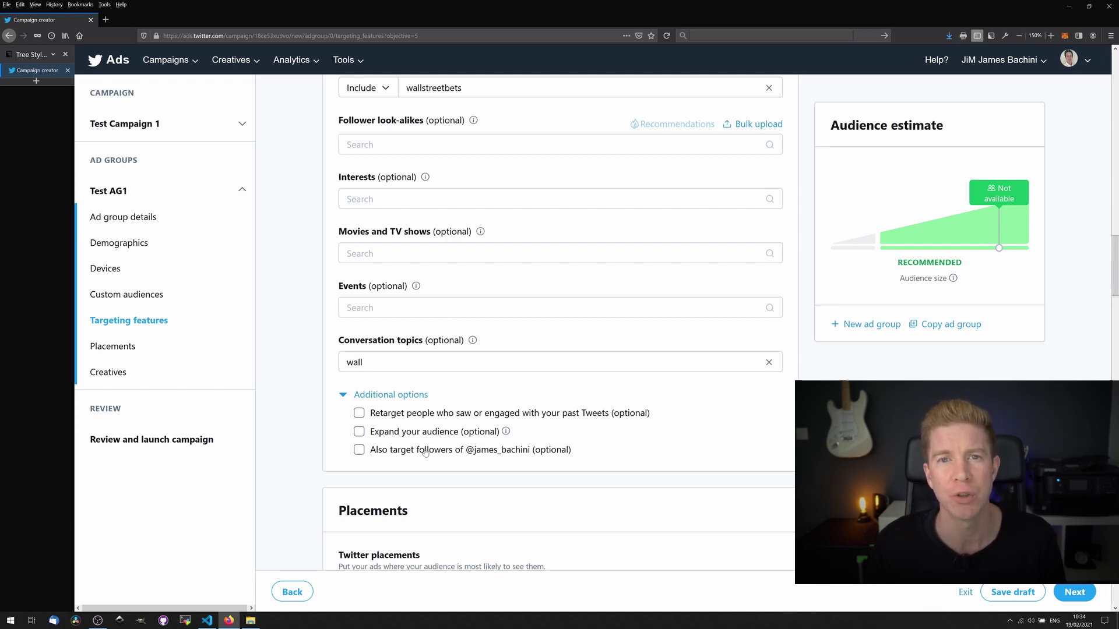
- Switch to Twitter and search for "wallstreetbets"
scroll(426, 452, up, 1)
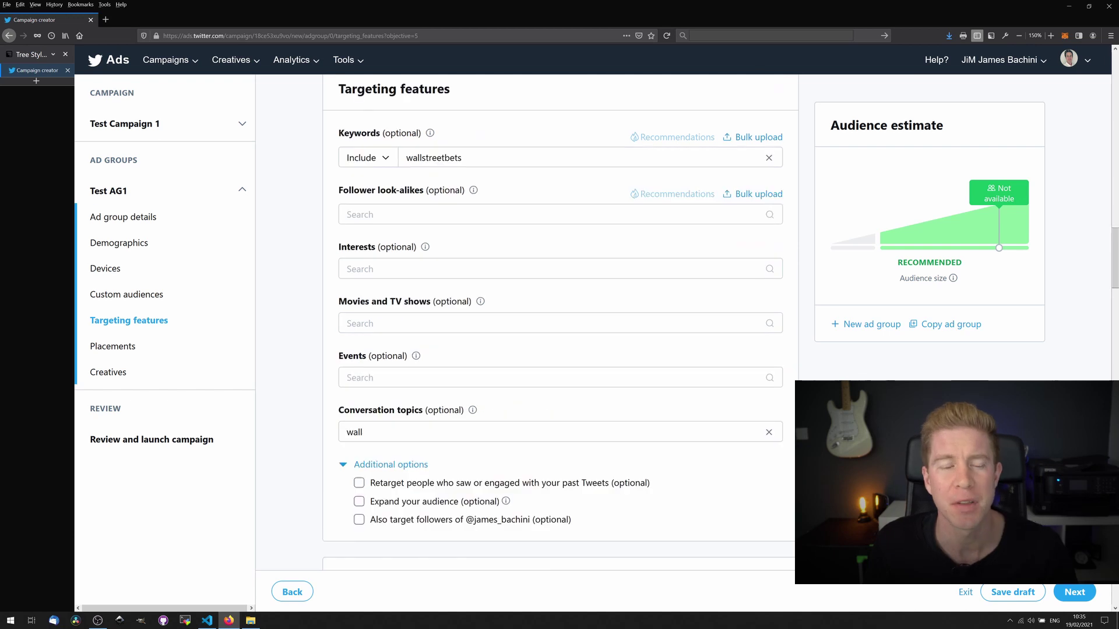
scroll(359, 341, up, 2)
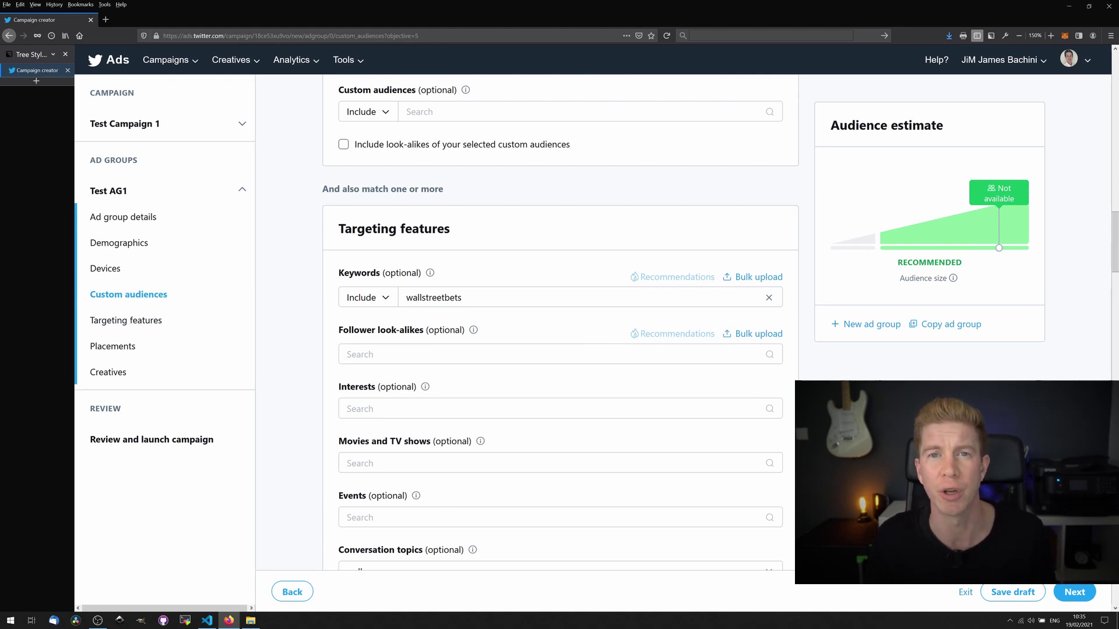
click(27, 84)
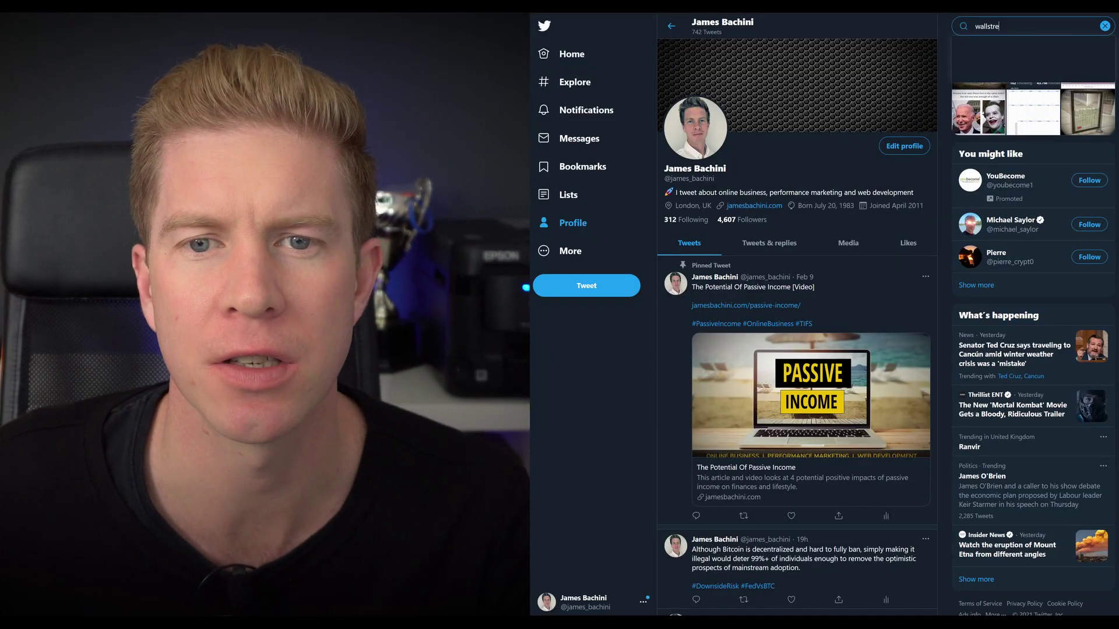
text(te)
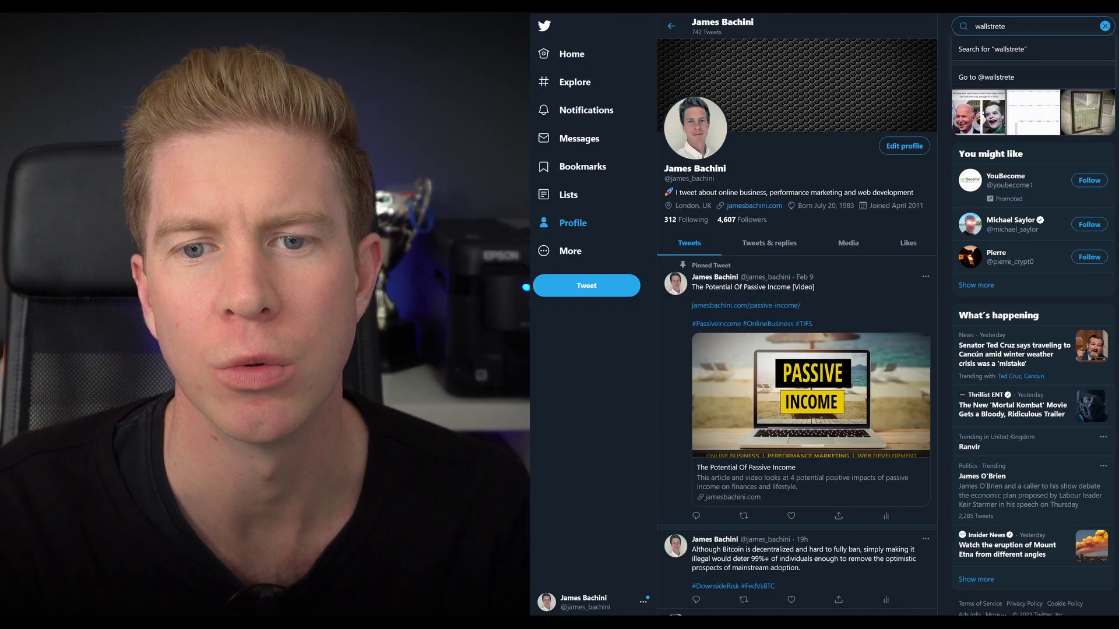
key(BackSpace)
key(BackSpace)
text(etbets)
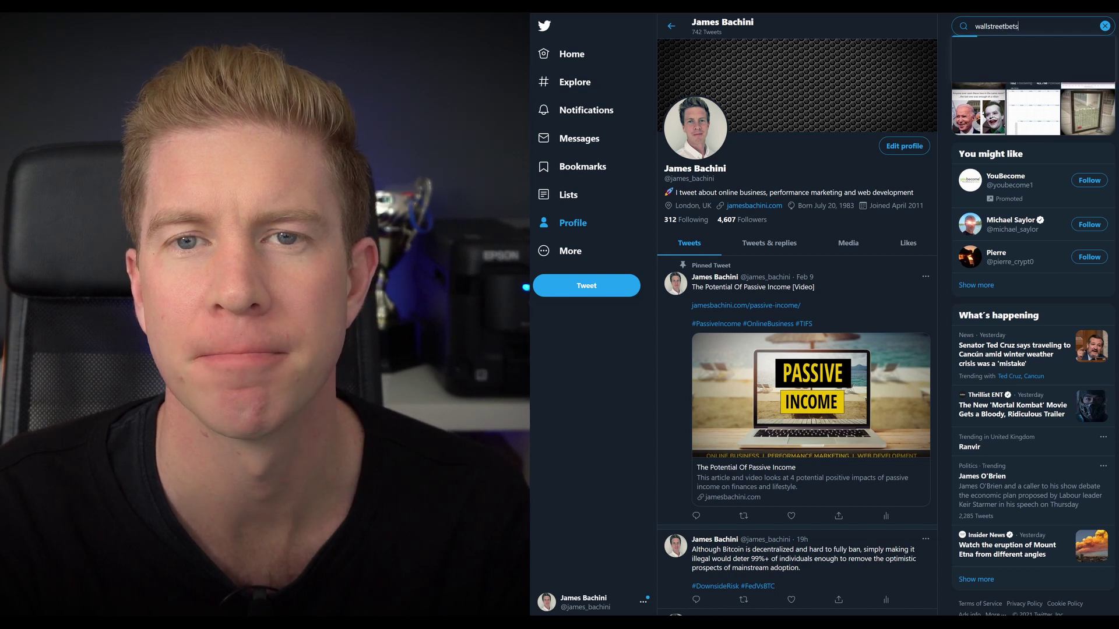
key(Return)
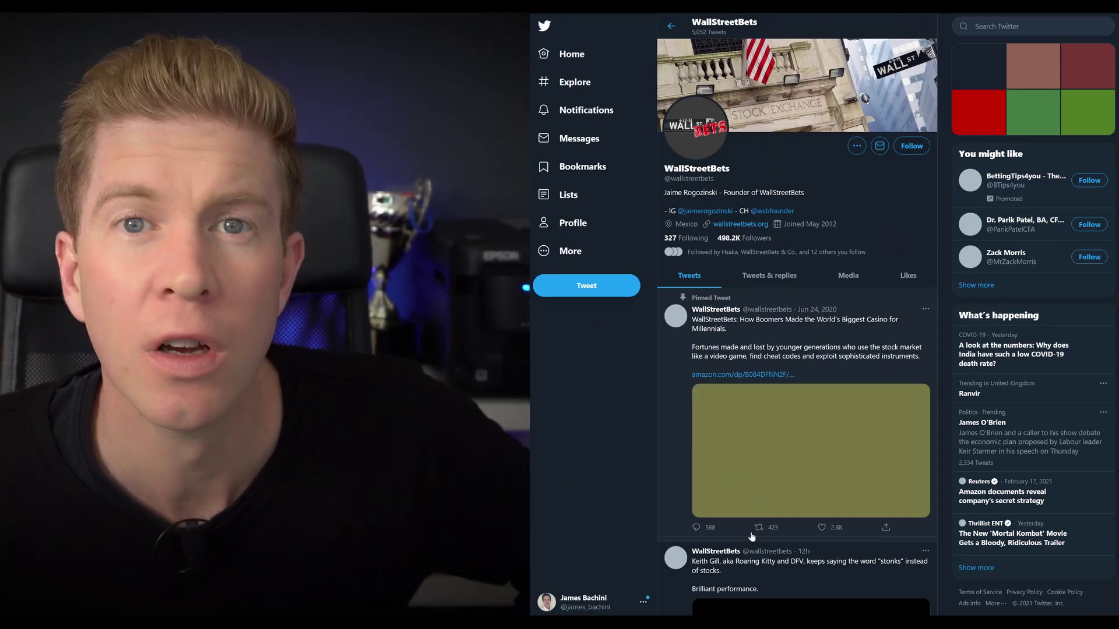
- Examine the tweets, engagement and followers of the WallStreetBets, Wall Street Bets and WallStreetBets Army profiles as possible look-alike accounts
scroll(752, 537, down, 3)
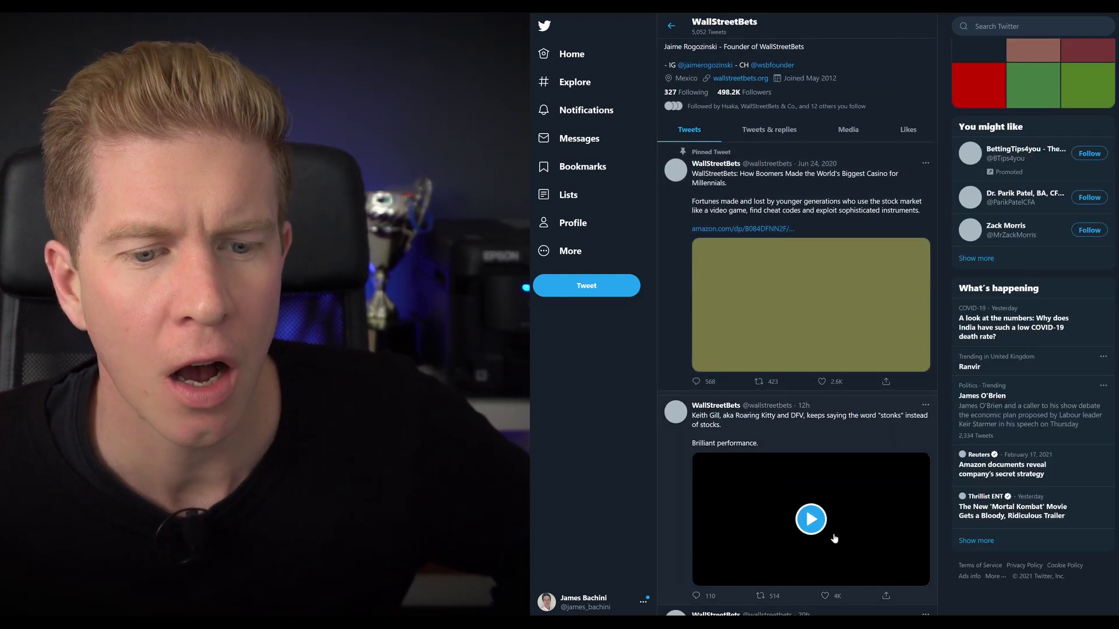
click(834, 538)
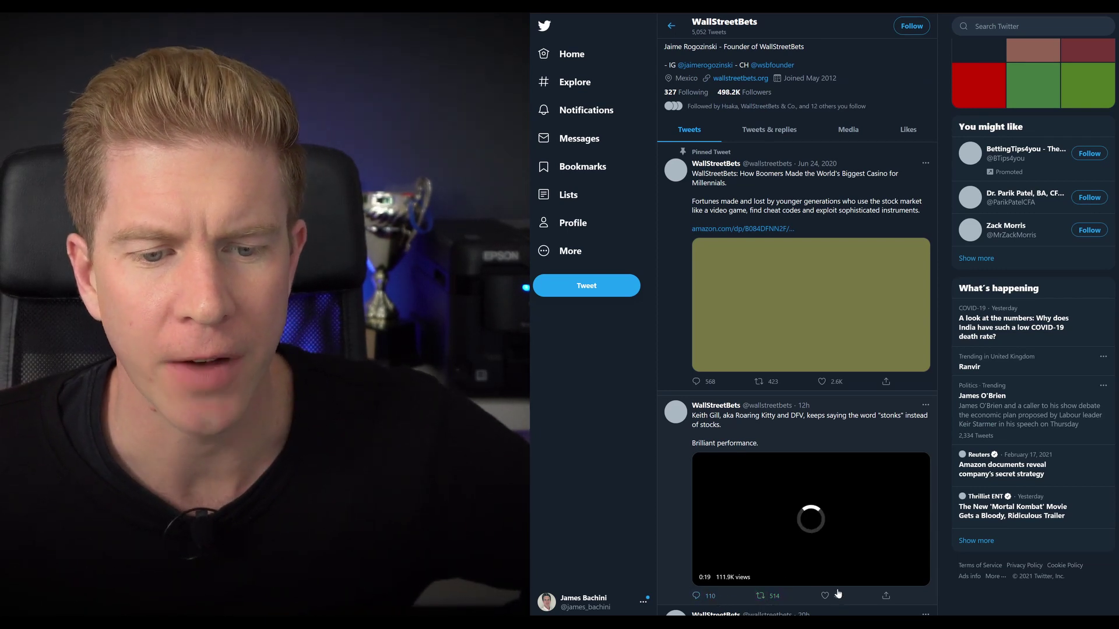
scroll(833, 537, down, 2)
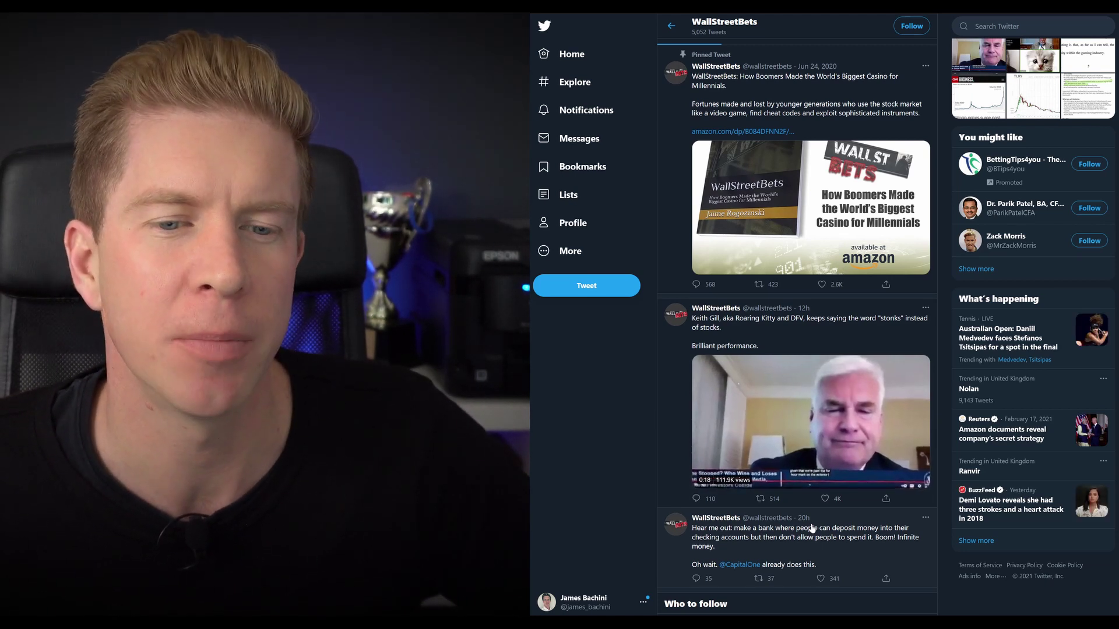
scroll(758, 268, up, 4)
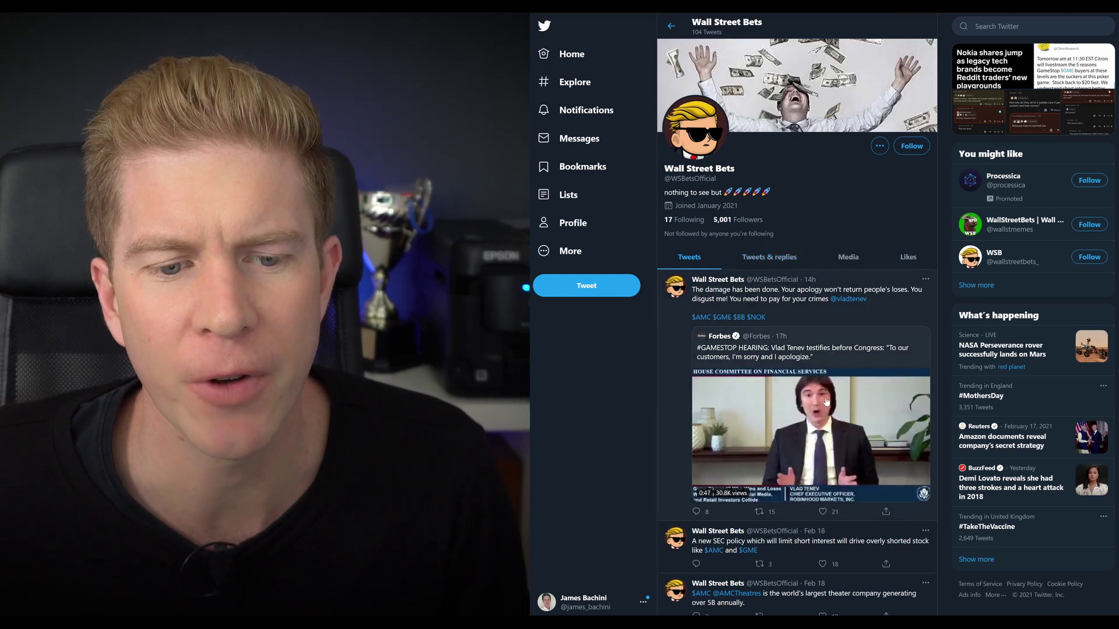
scroll(737, 411, down, 3)
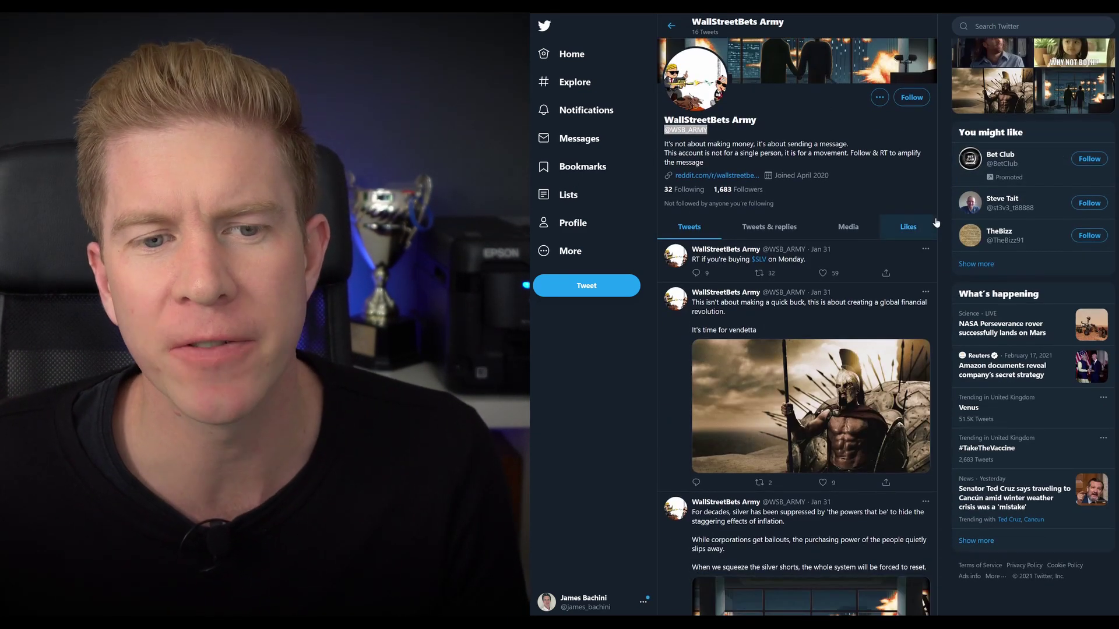
scroll(937, 223, down, 2)
scroll(917, 261, up, 3)
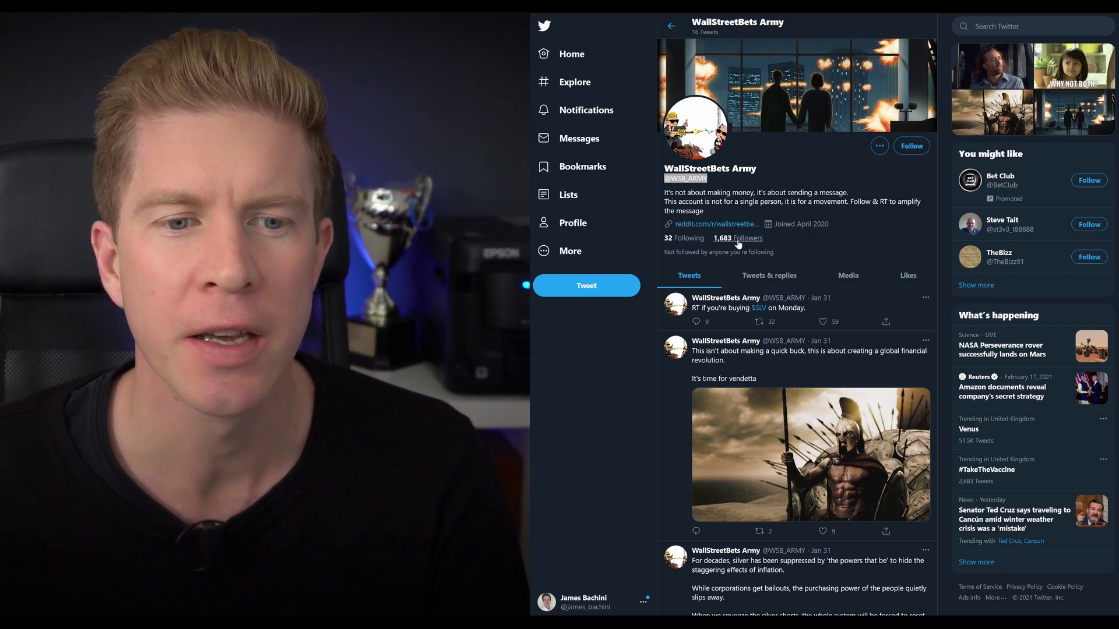
scroll(739, 245, down, 6)
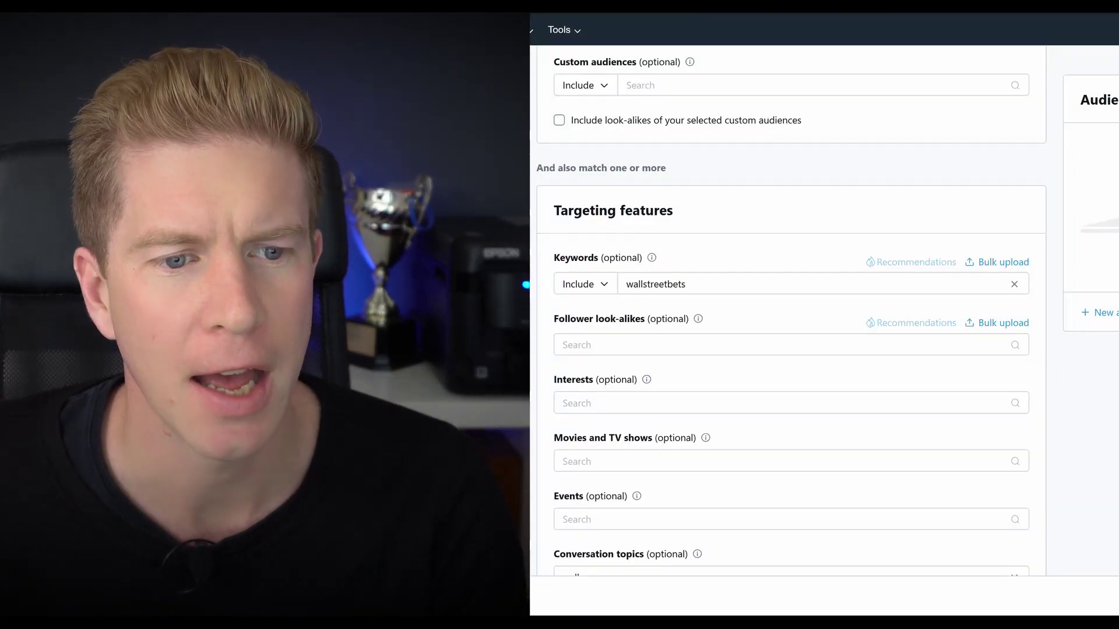
click(786, 344)
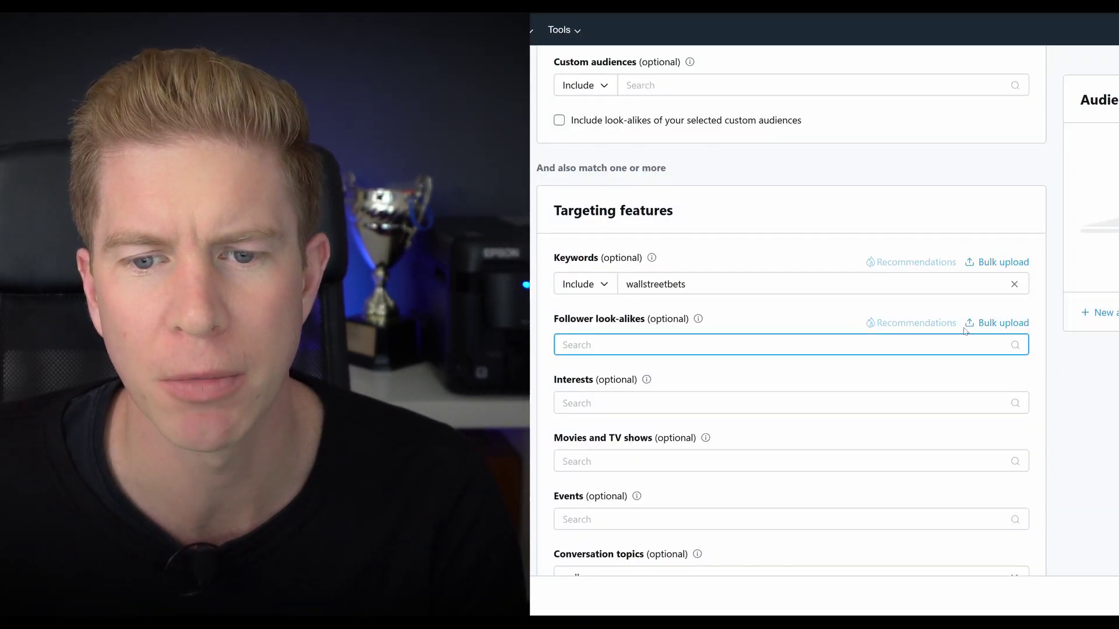
click(993, 323)
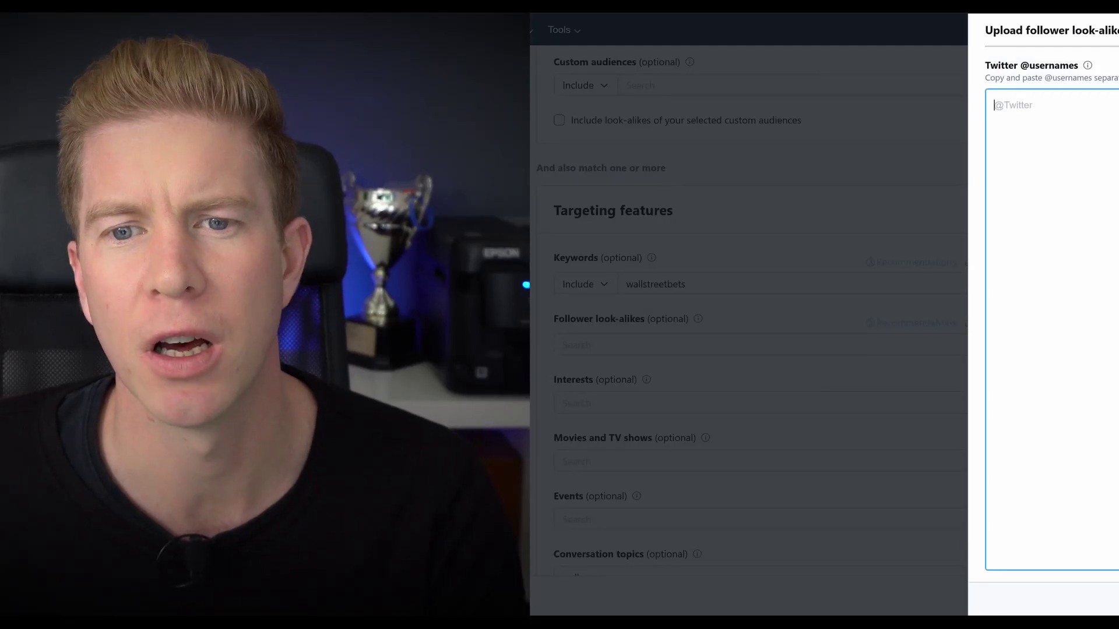
text(@wallstreetbets, @WSBMODPUMP, @WSBChairman, @wallstmemes, @WSB_ARMY)
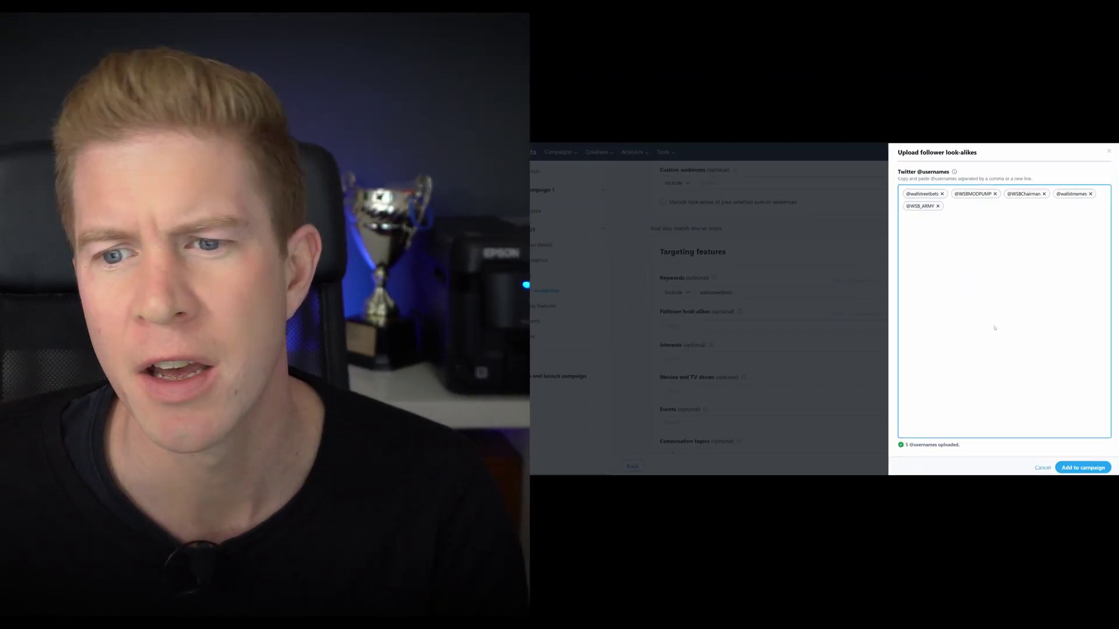
click(1072, 467)
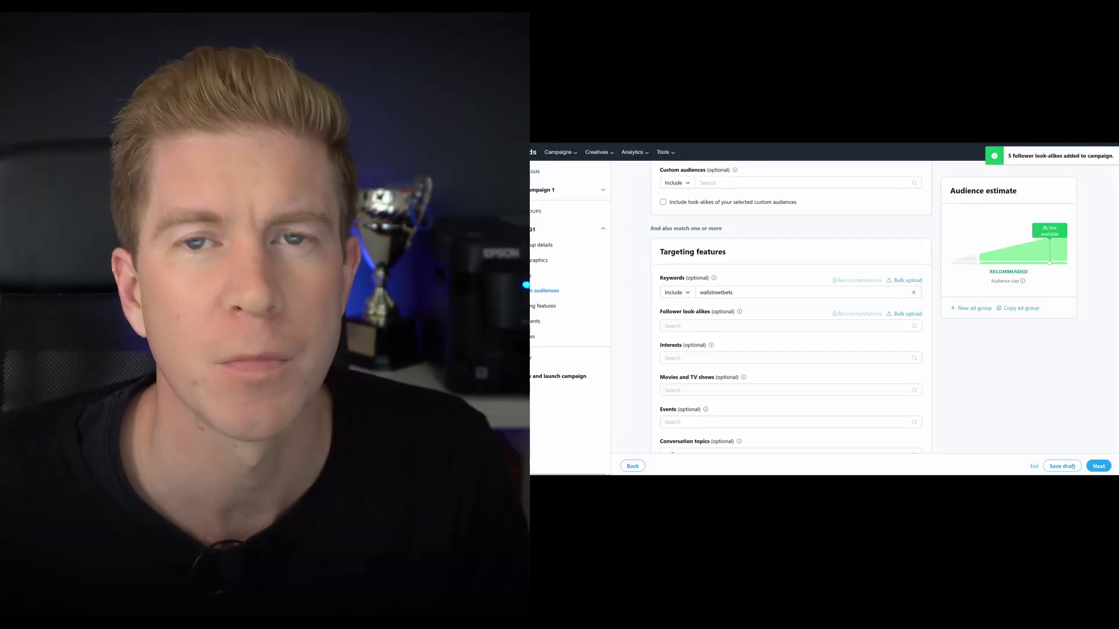
- Exclude Profiles and the Twitter Audience Platform extension from the ad group's placements
scroll(781, 239, down, 10)
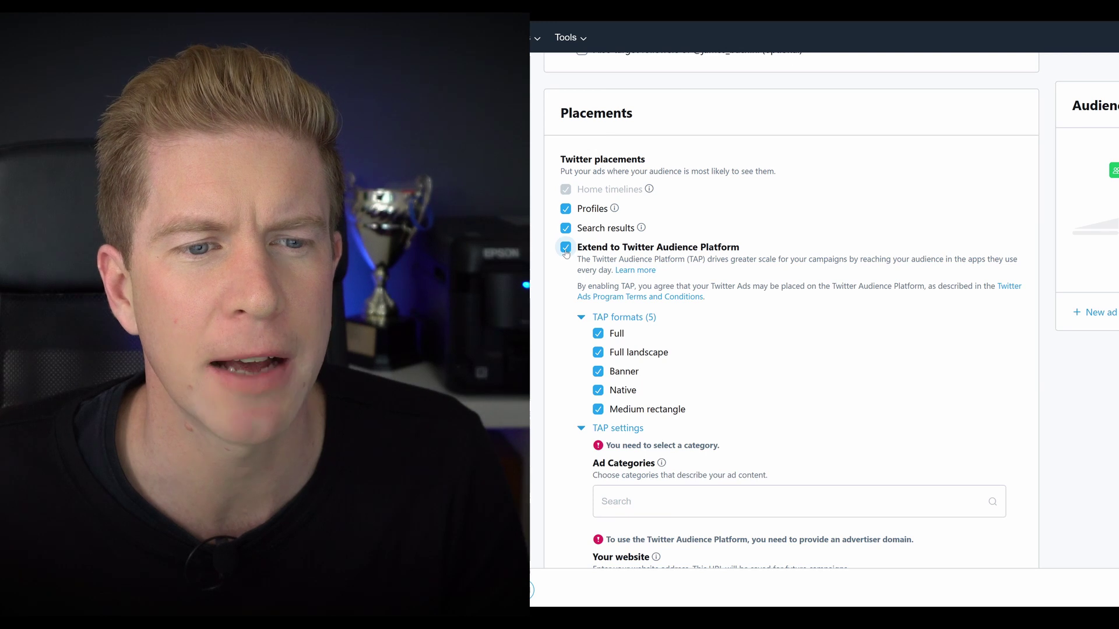
click(566, 250)
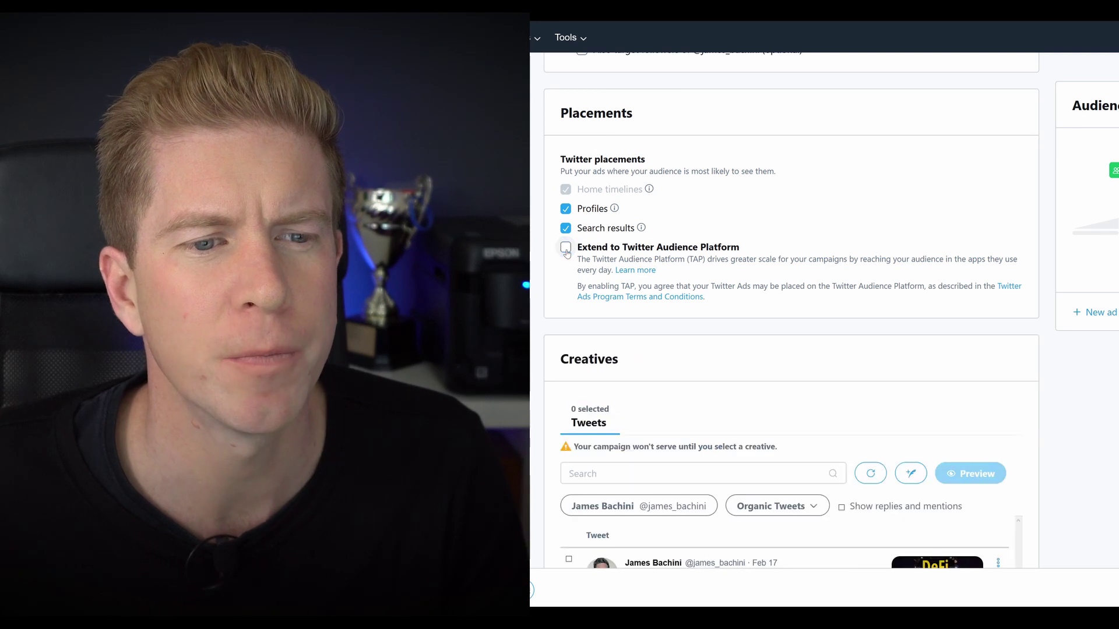
click(566, 209)
scroll(930, 392, down, 3)
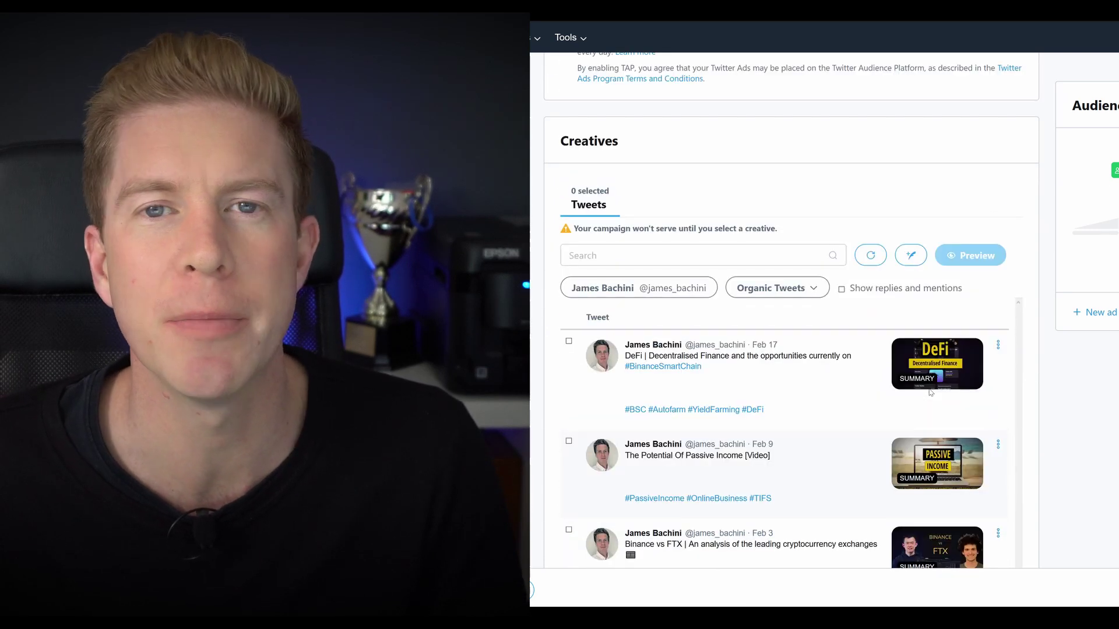
scroll(976, 344, up, 5)
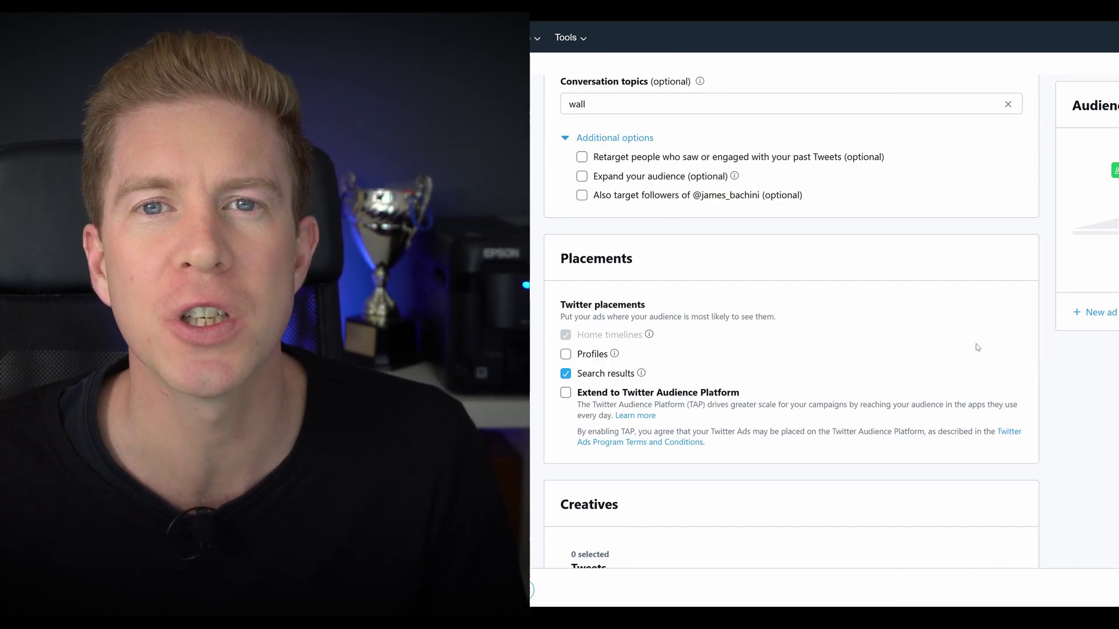
- Compose a new tweet for the creatives reading "$GME Gamestop down to ~$40" and, below a blank line, "Follow the latest drama at WSBsignal.com"
scroll(976, 345, down, 4)
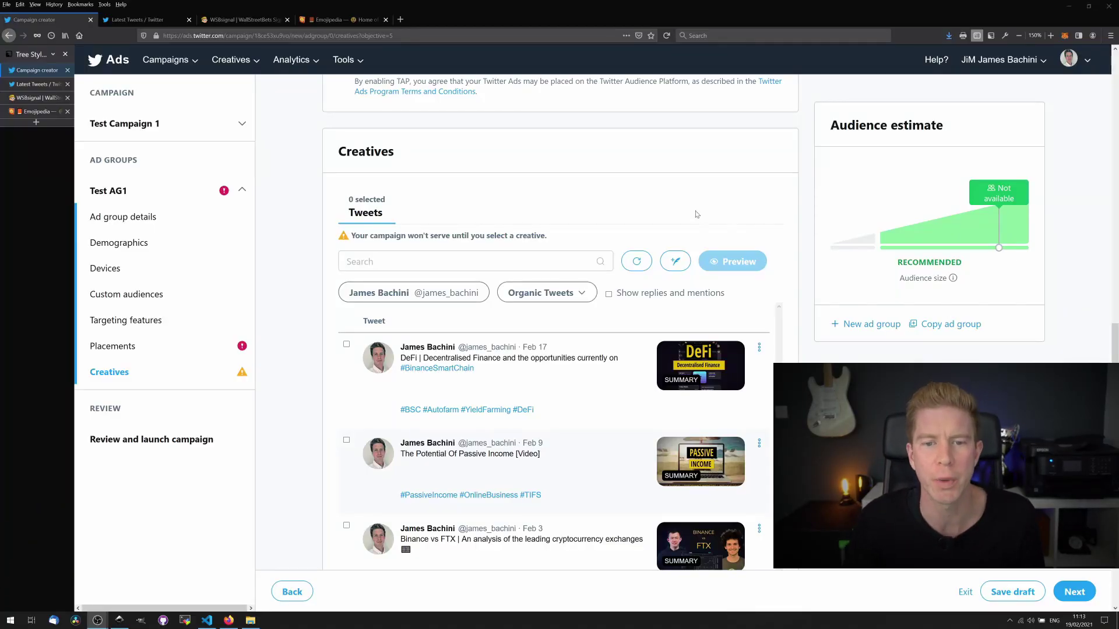
click(674, 262)
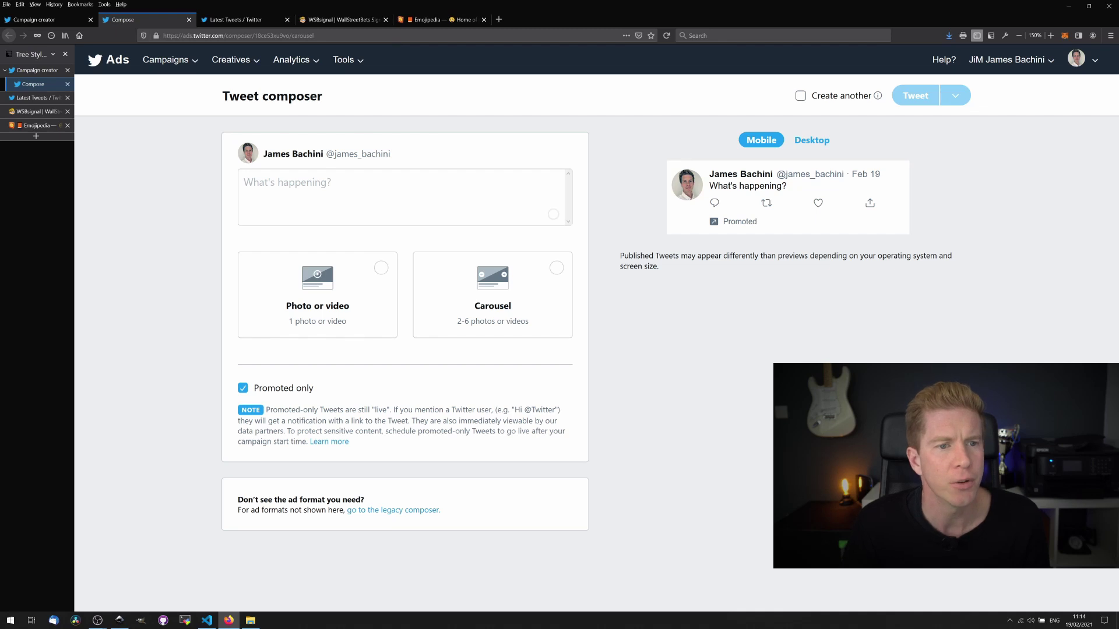
click(244, 183)
text($GME Gamestop down to ~$40  Follow the latest drama at WSBsignal.com)
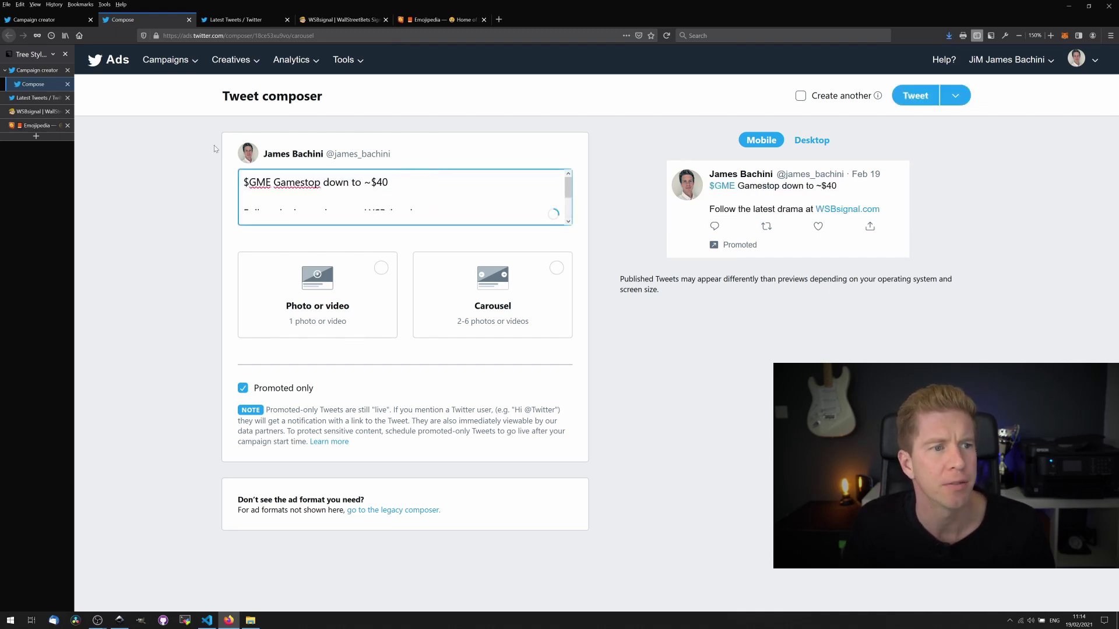
- Look at the stock ticker on the WSBsignal site and return to the tweet composer
click(29, 125)
click(29, 112)
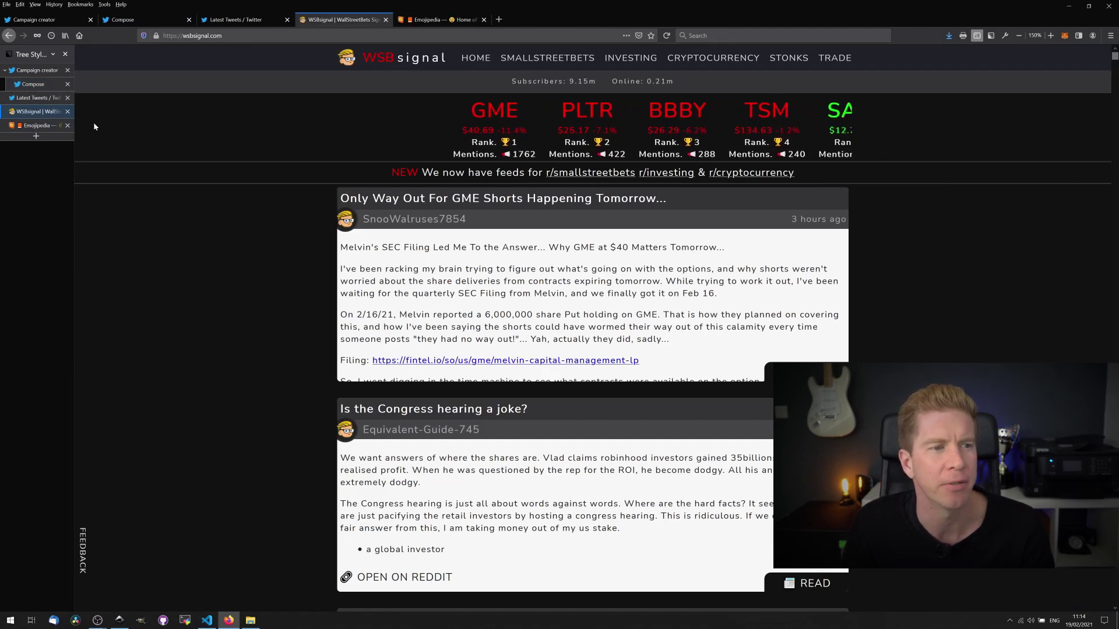
click(32, 84)
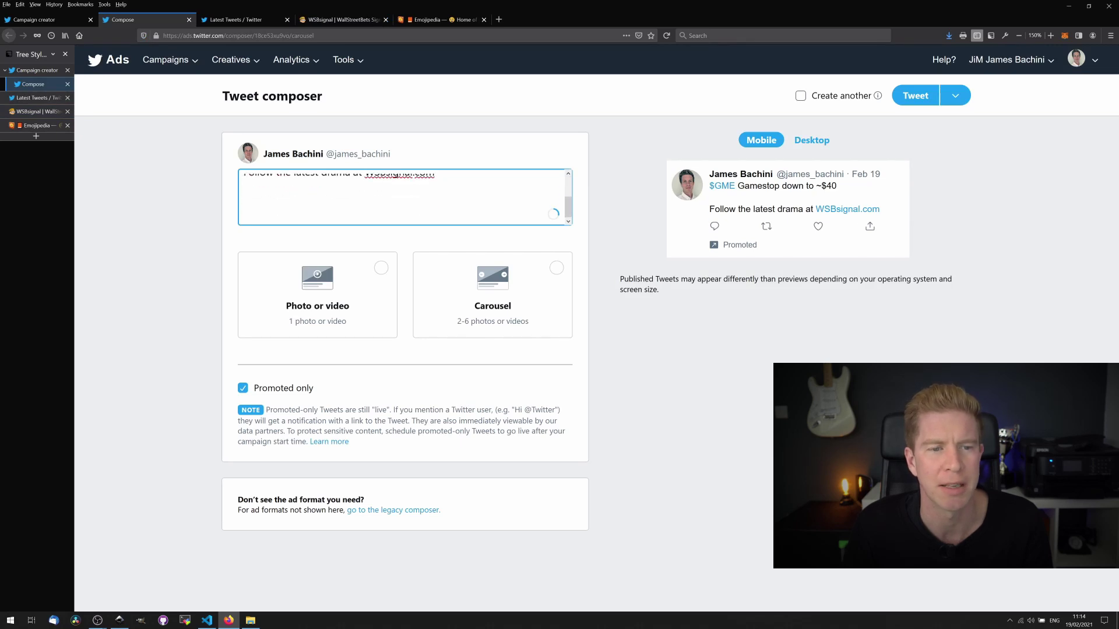
- Find the Eyes emoji on Emojipedia by searching for "eyes", and insert it before "Follow the latest drama" in the tweet
click(23, 125)
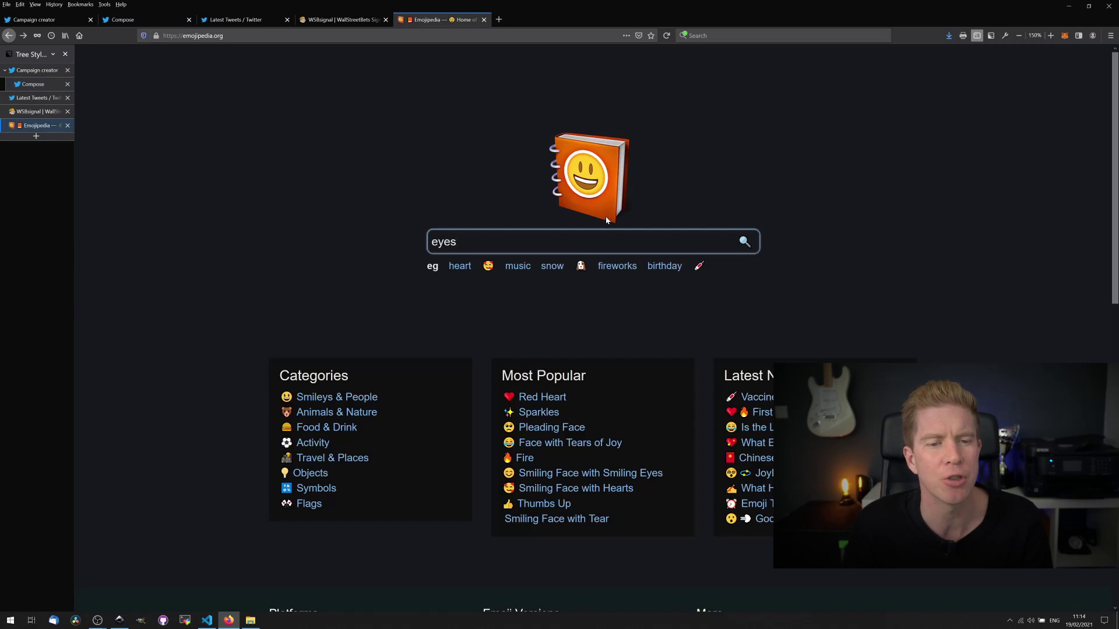
key(Return)
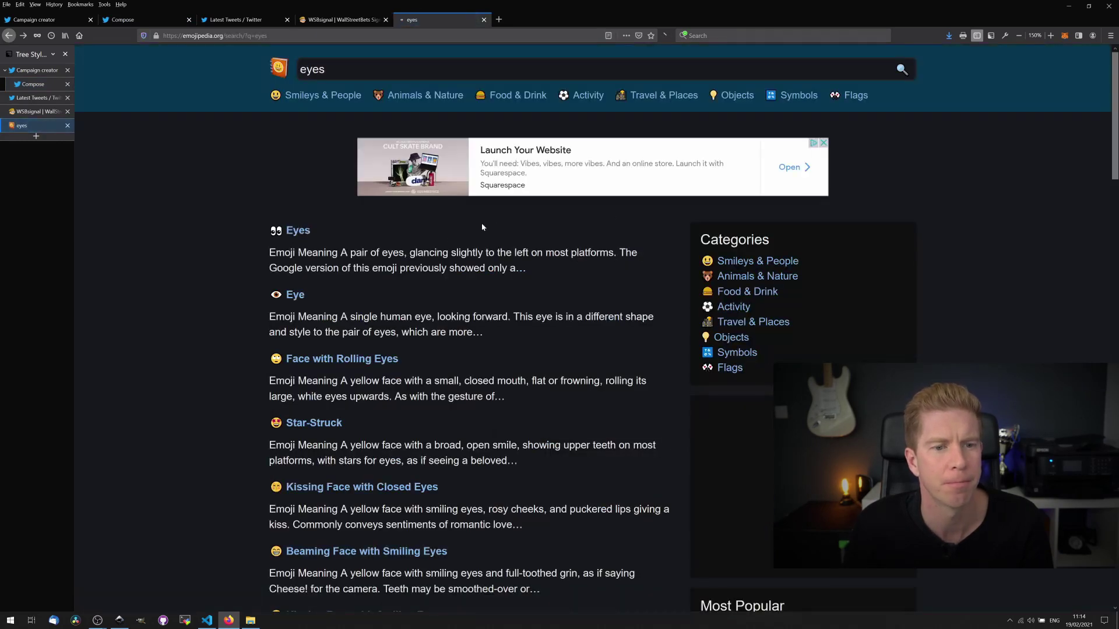
click(293, 232)
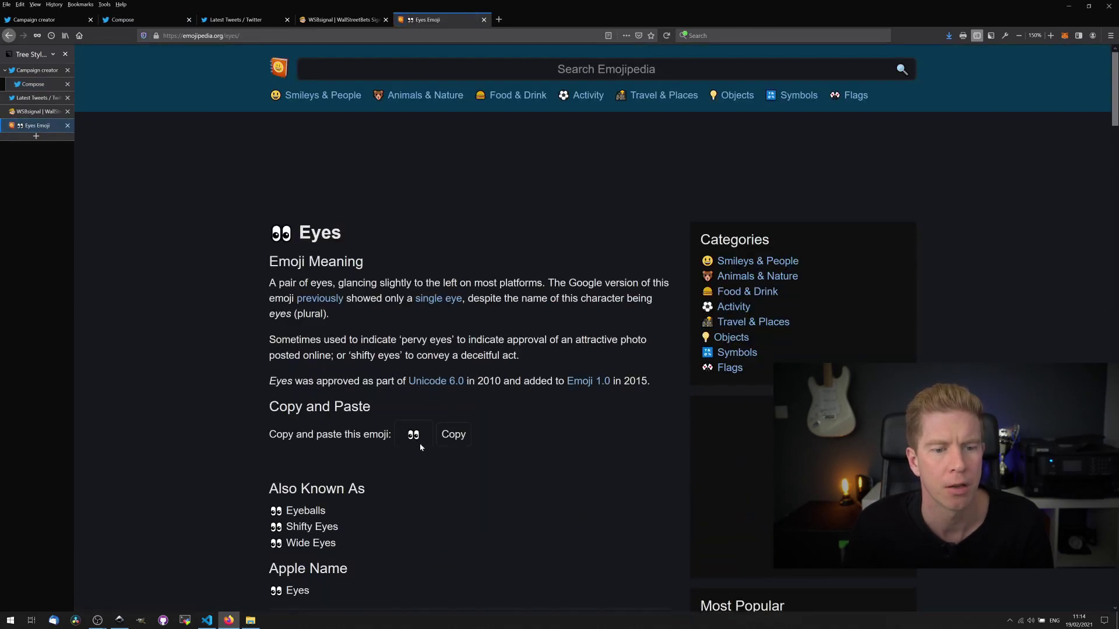
click(454, 434)
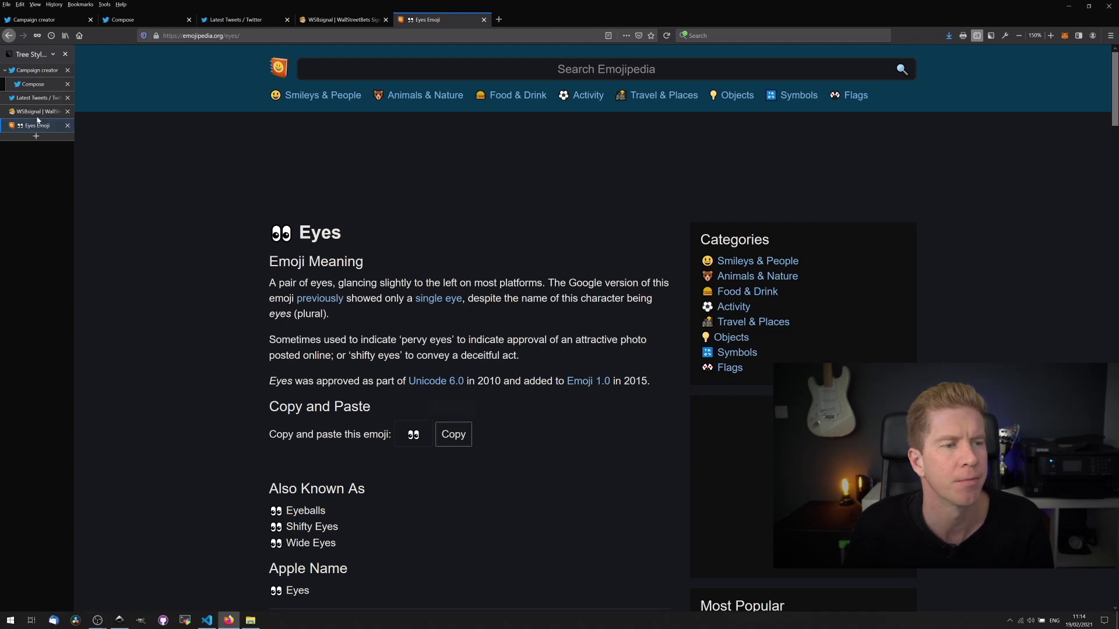
click(32, 85)
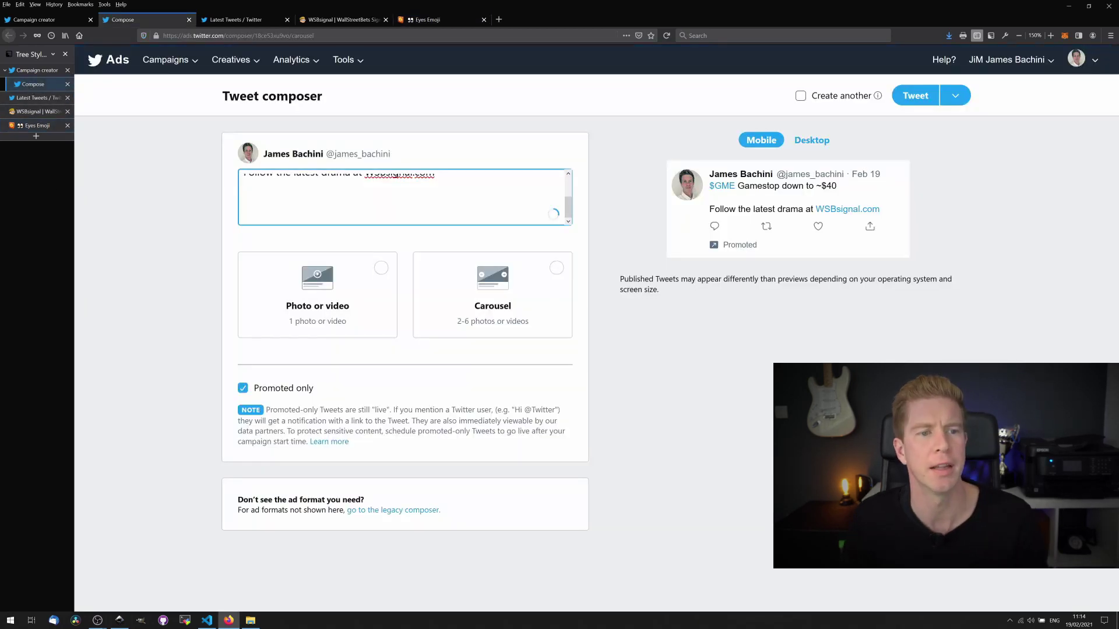
key(Up)
key(Up)
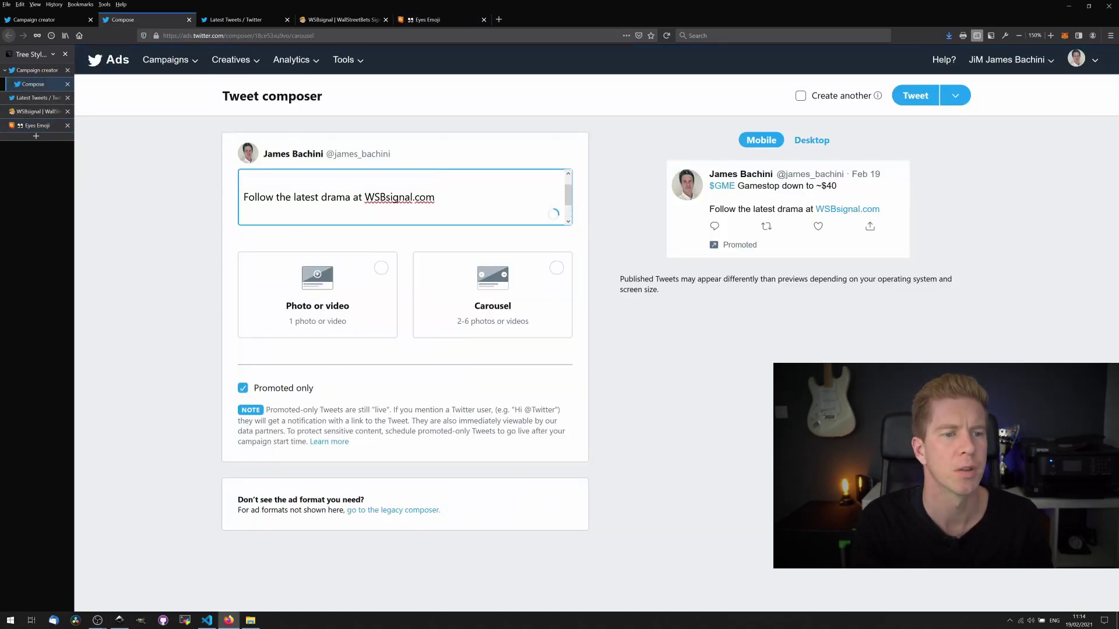
key(ctrl+v)
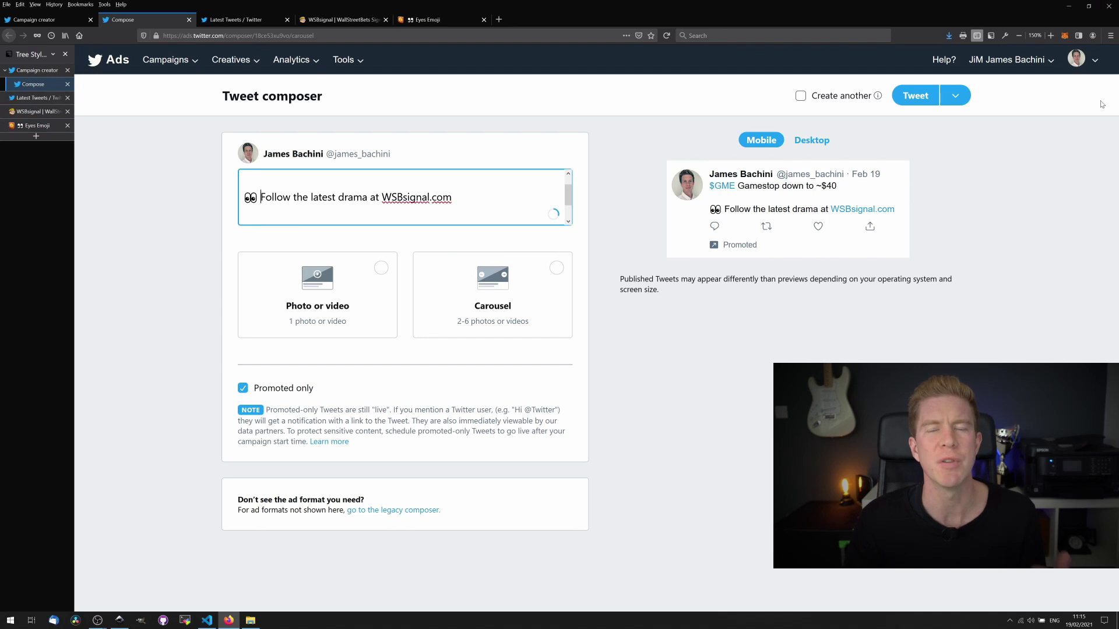
- Try ending the tweet with a "Loading…" progress bar, "Thread" and six pointing-down emojis, and remove that block again
key(alt+Tab)
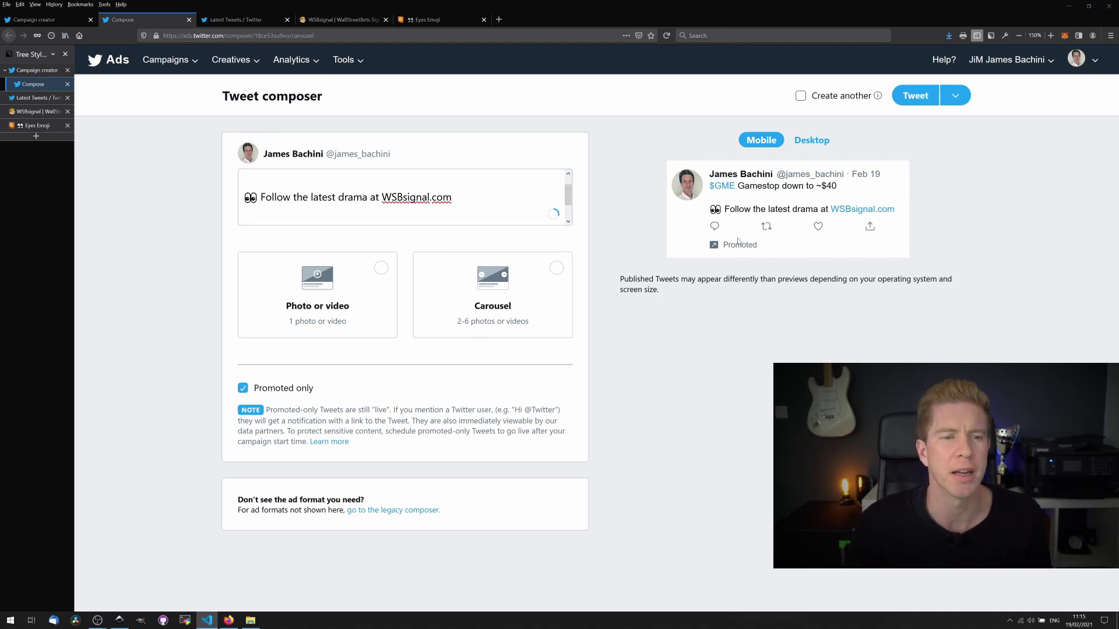
key(alt+Tab)
key(Return)
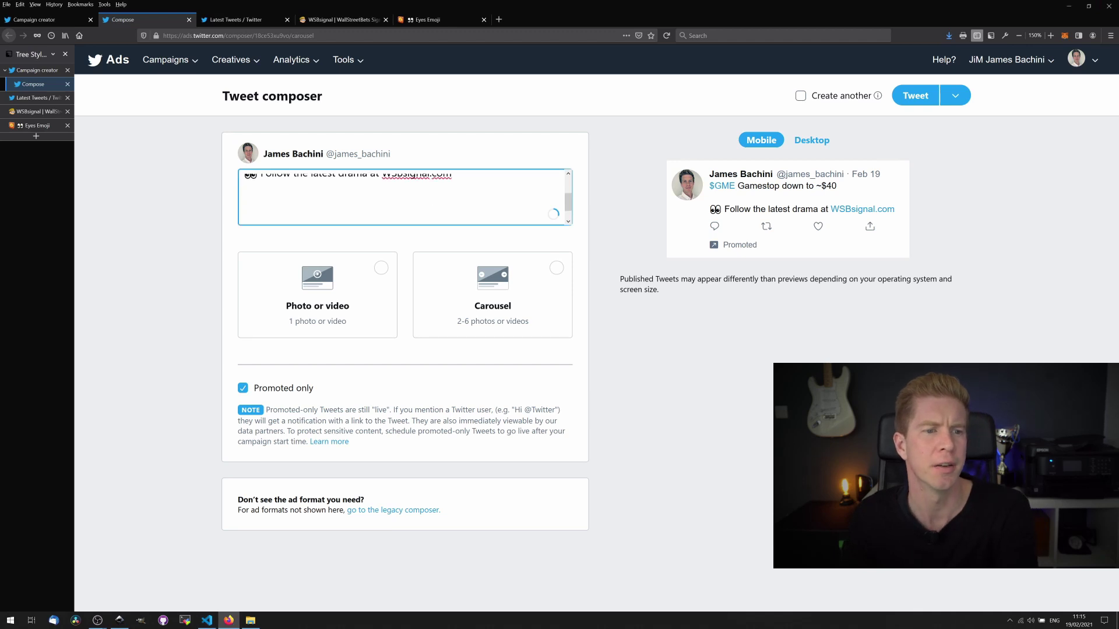
key(ctrl+v)
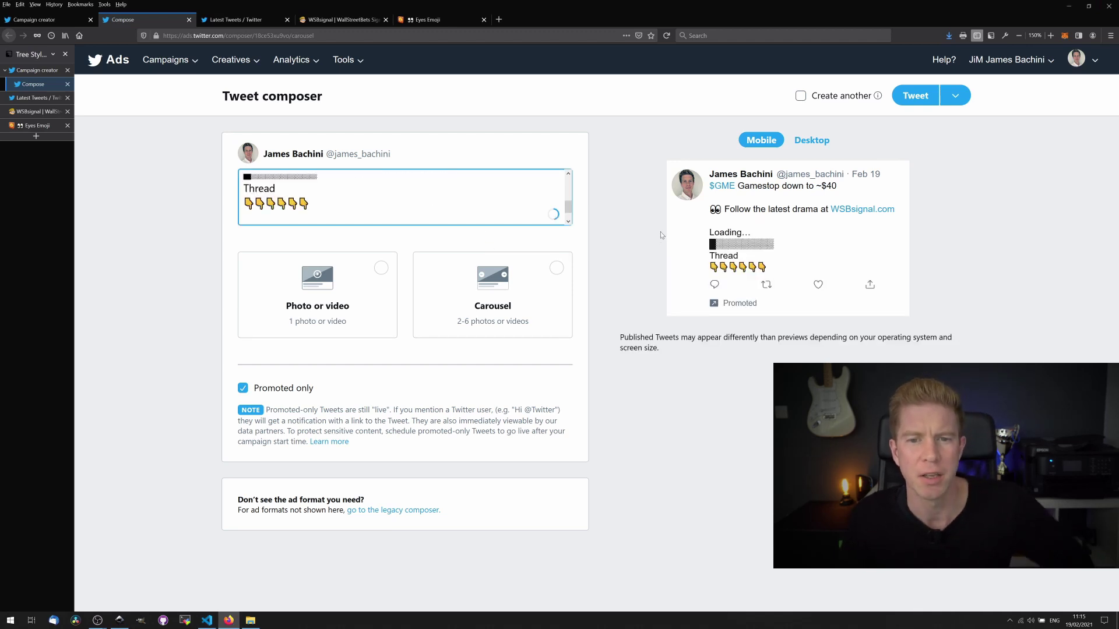
drag(709, 232, 773, 245)
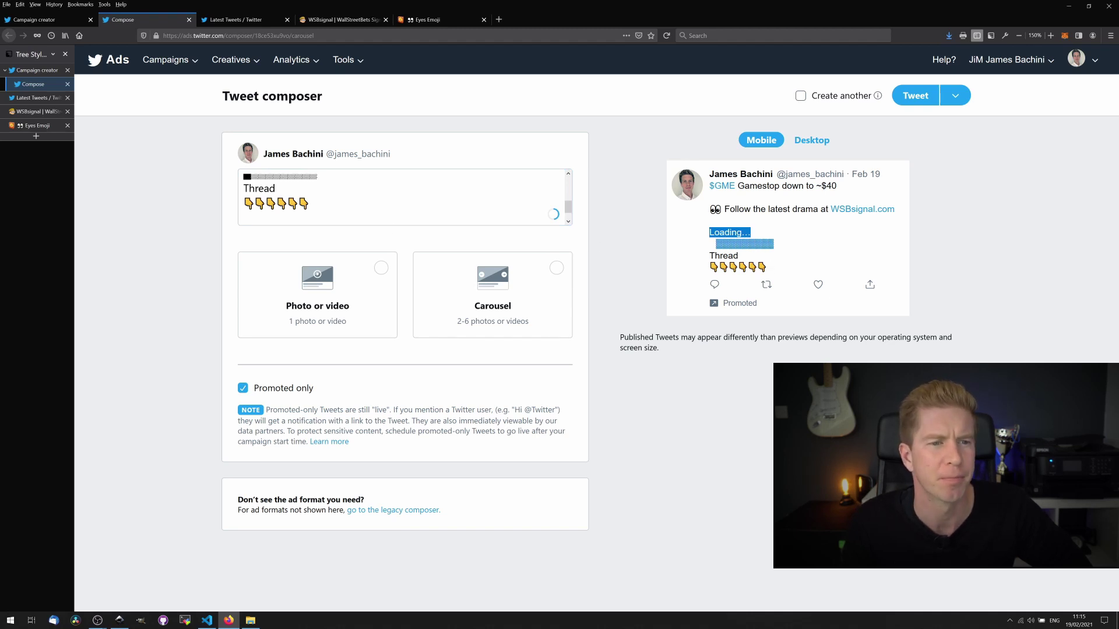
key(BackSpace)
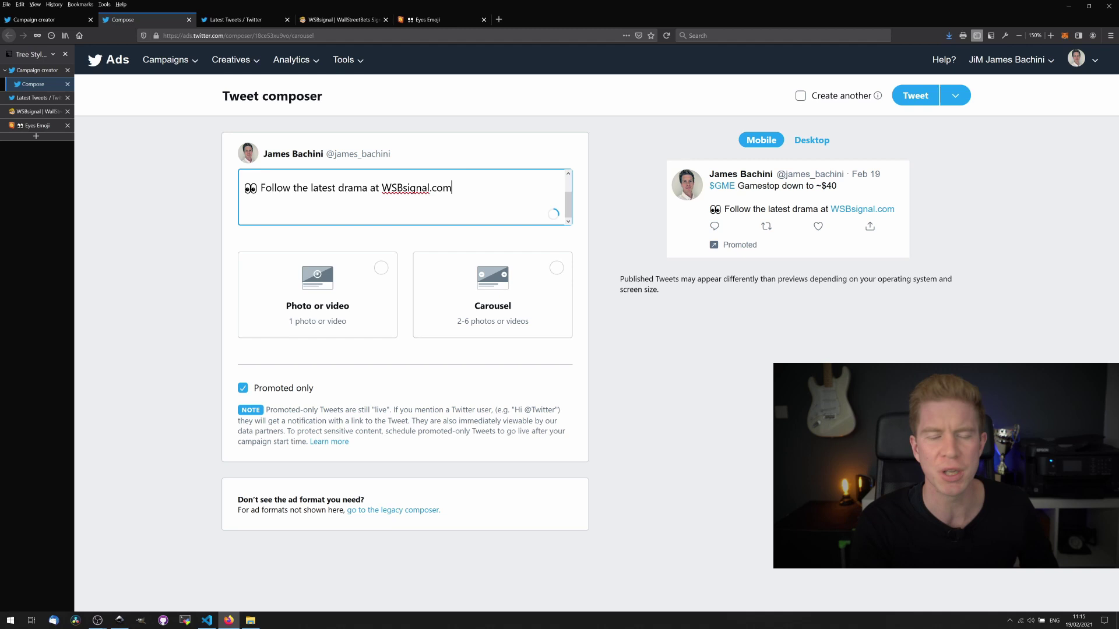
key(BackSpace)
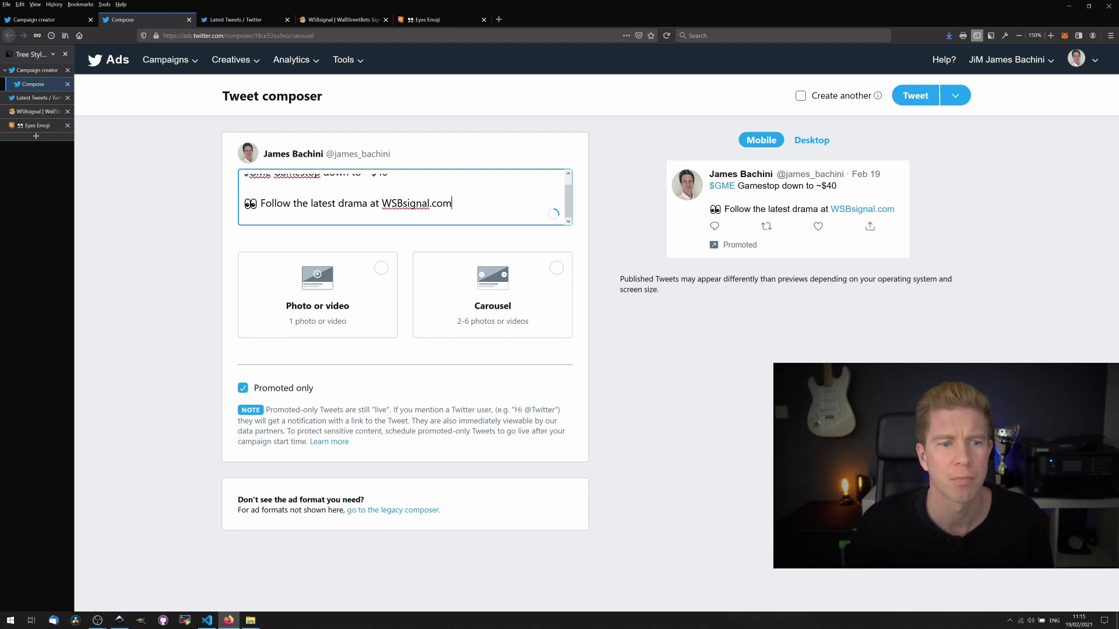
- Publish the composed tweet as promoted only, and choose the photo or video format for another tweet
click(919, 97)
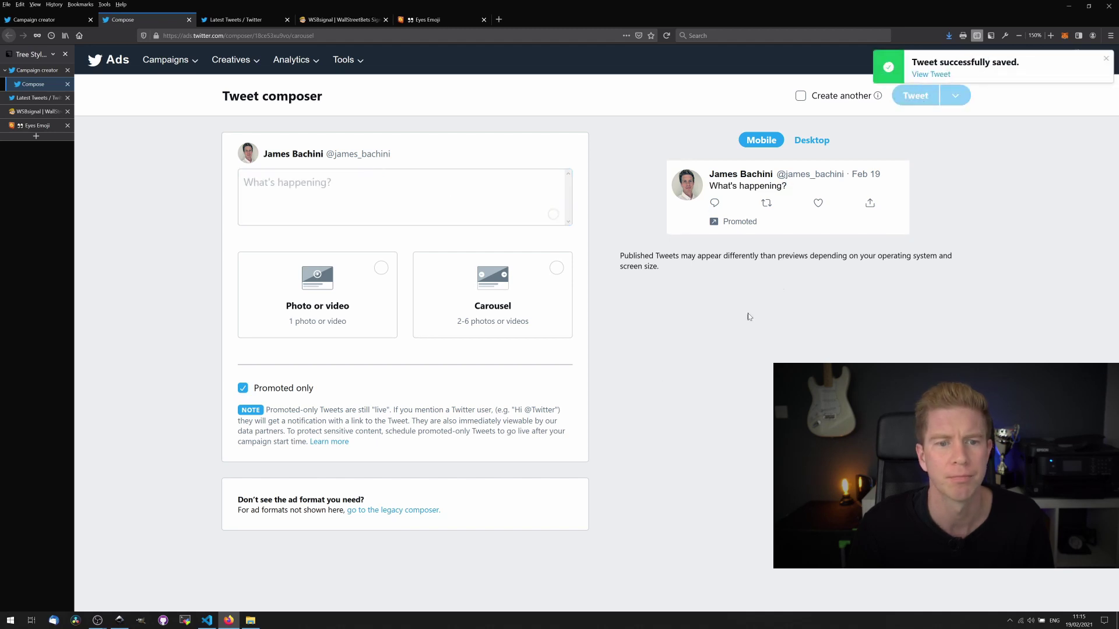
click(376, 292)
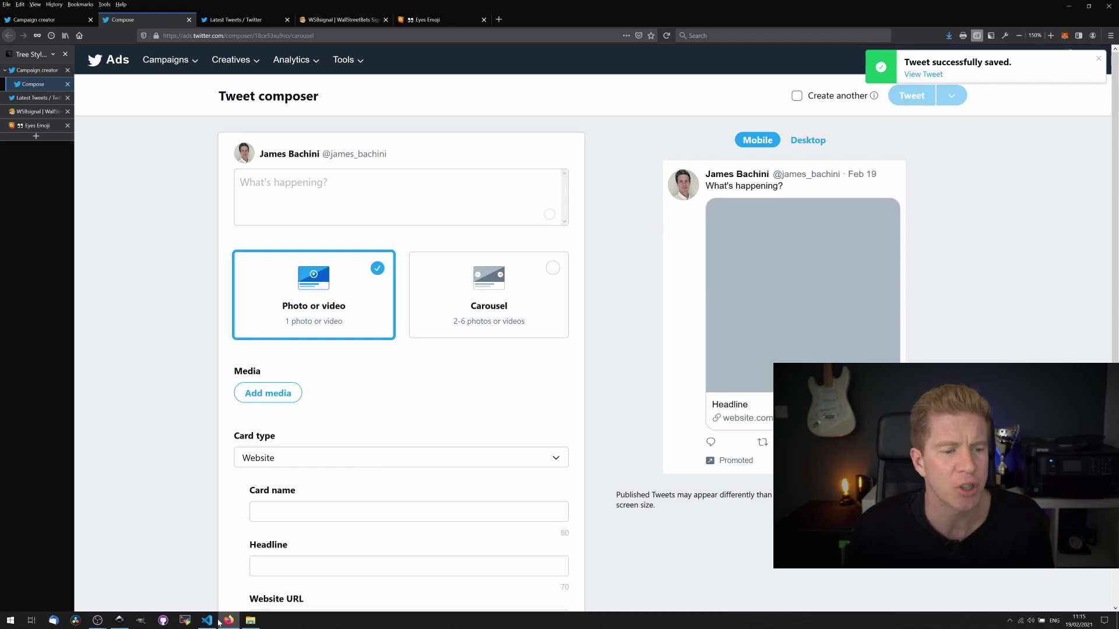
- Switch to Inkscape, set the blank document's custom page size to 1200 × 600 px, and return to the tweet composer
click(119, 620)
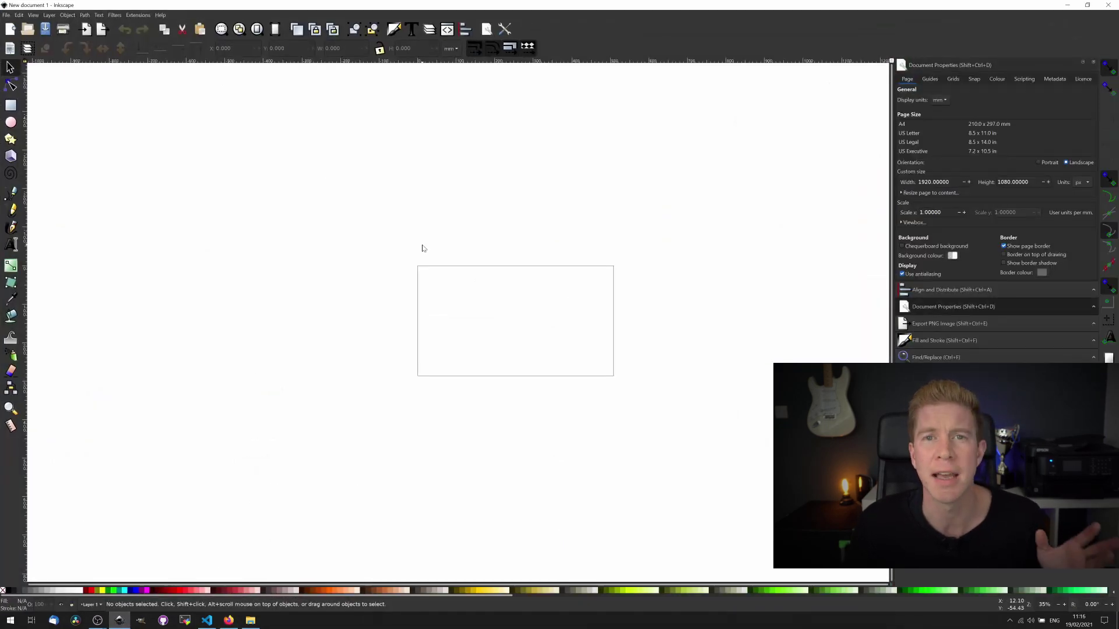
scroll(518, 302, up, 3)
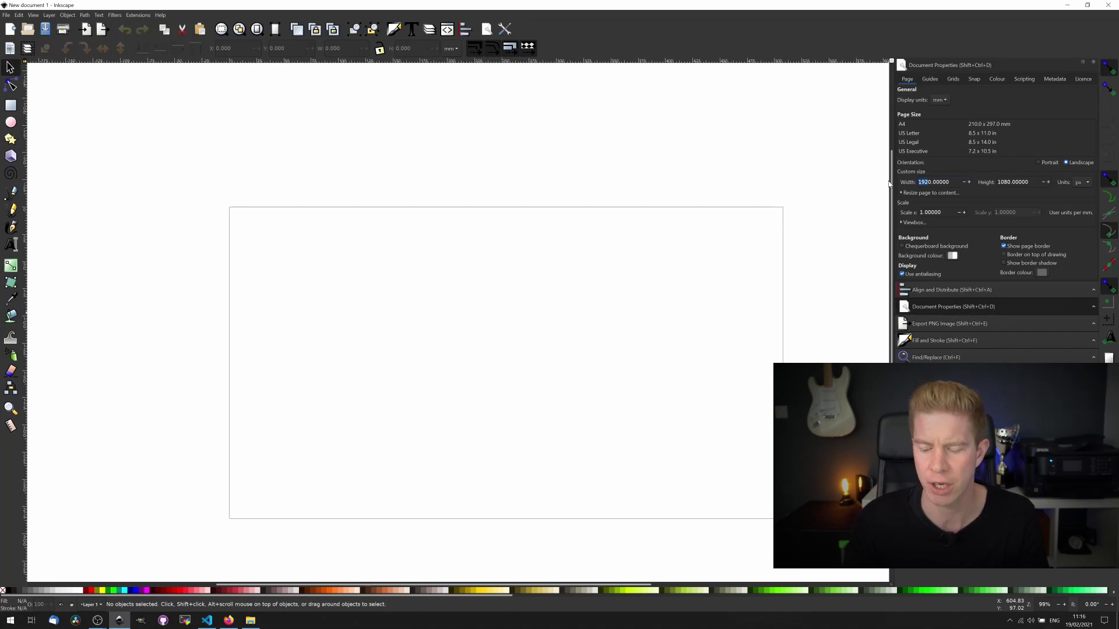
text(12)
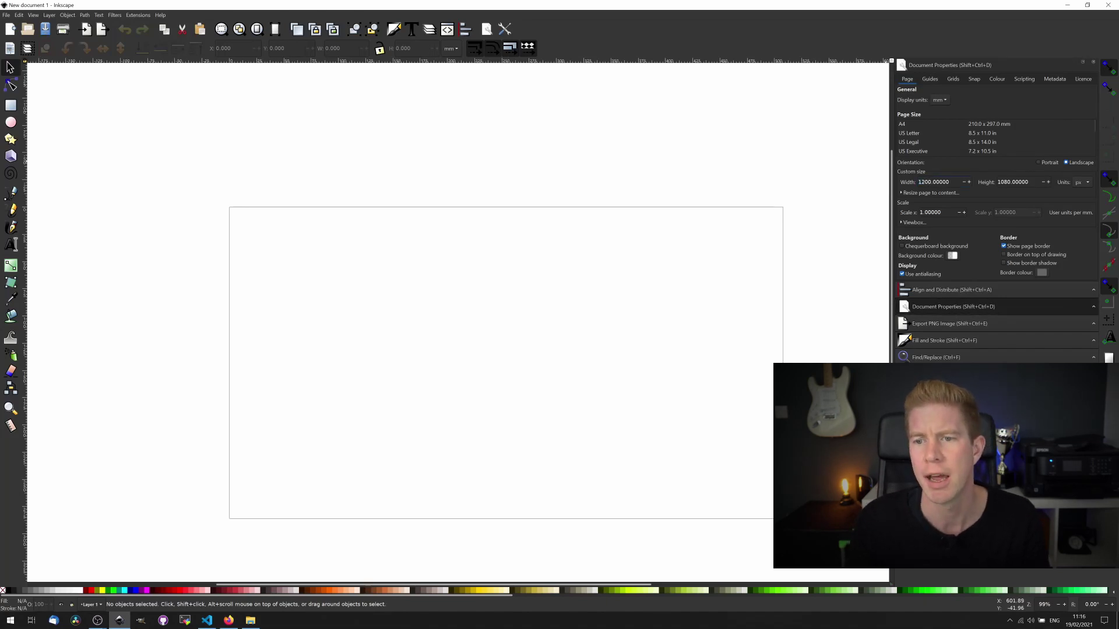
text(0)
key(Tab)
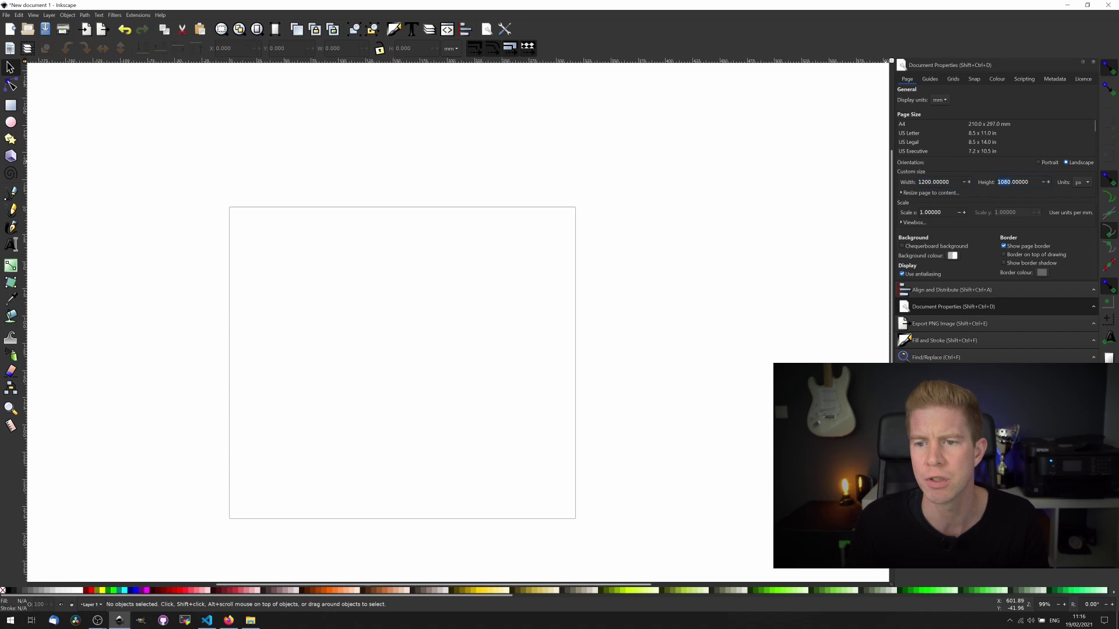
text(60)
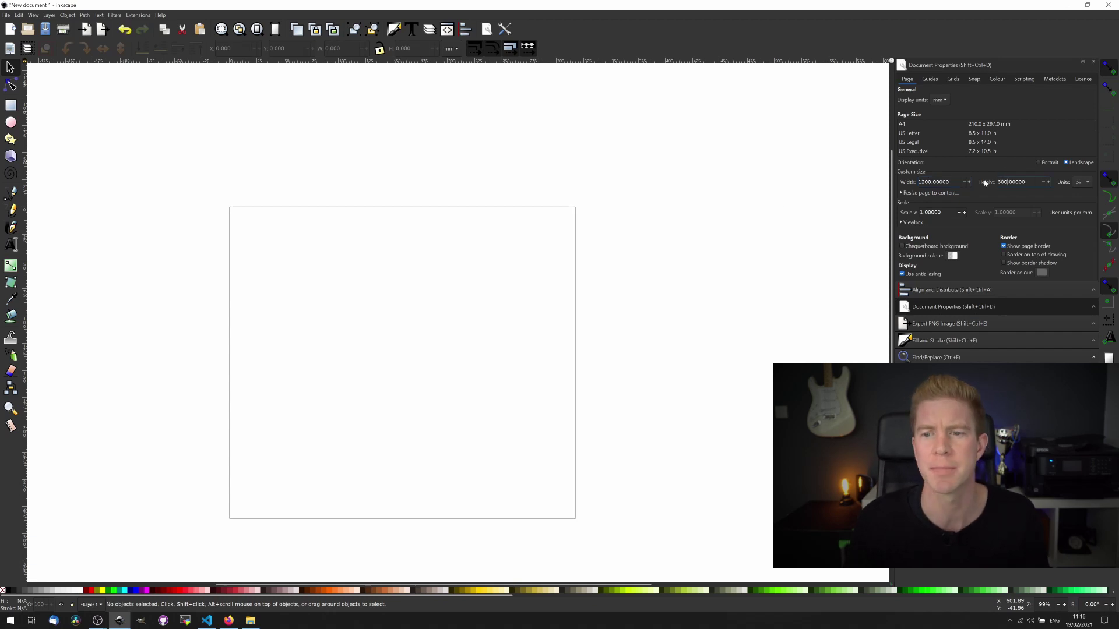
text(0)
key(Return)
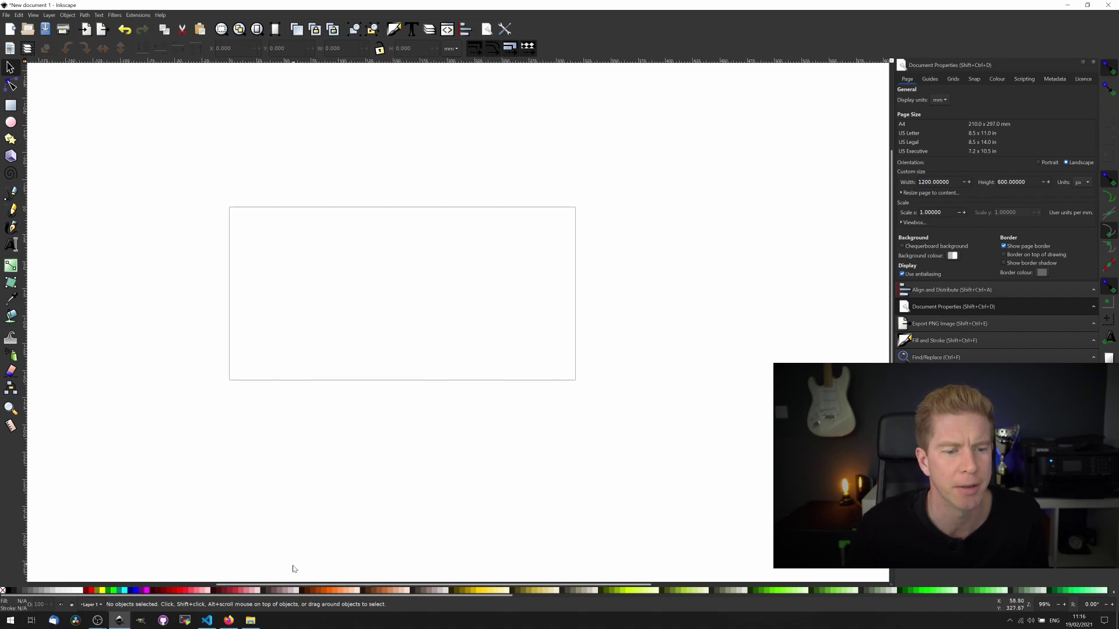
click(228, 620)
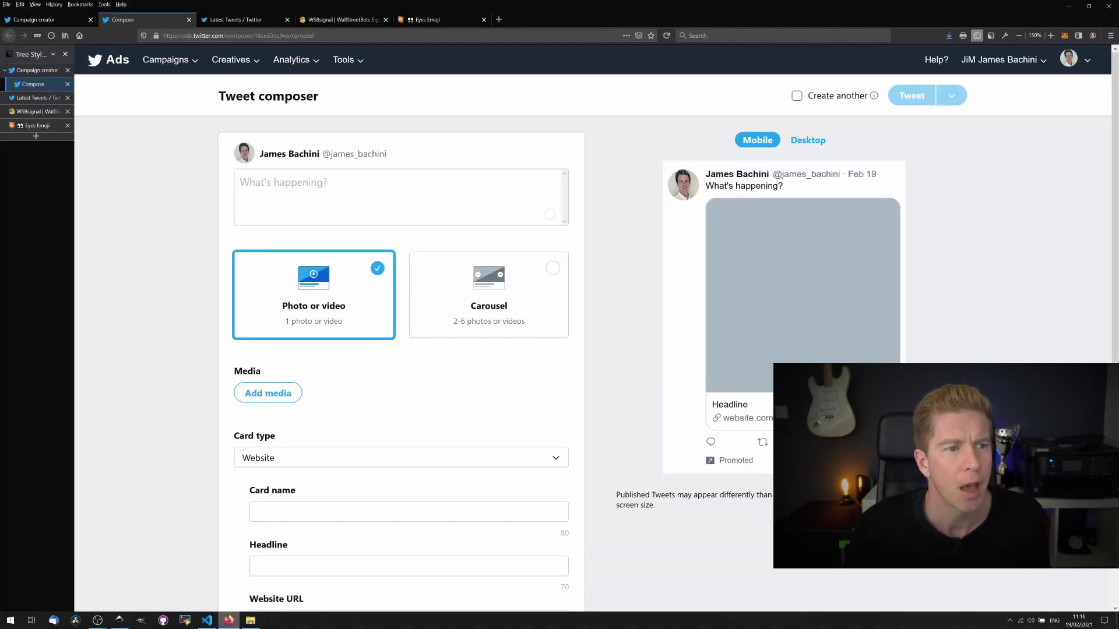
- Switch to Inkscape, paste the screenshot of the WSBsignal homepage, and scale it down to cover the 1200 × 600 px page
click(41, 111)
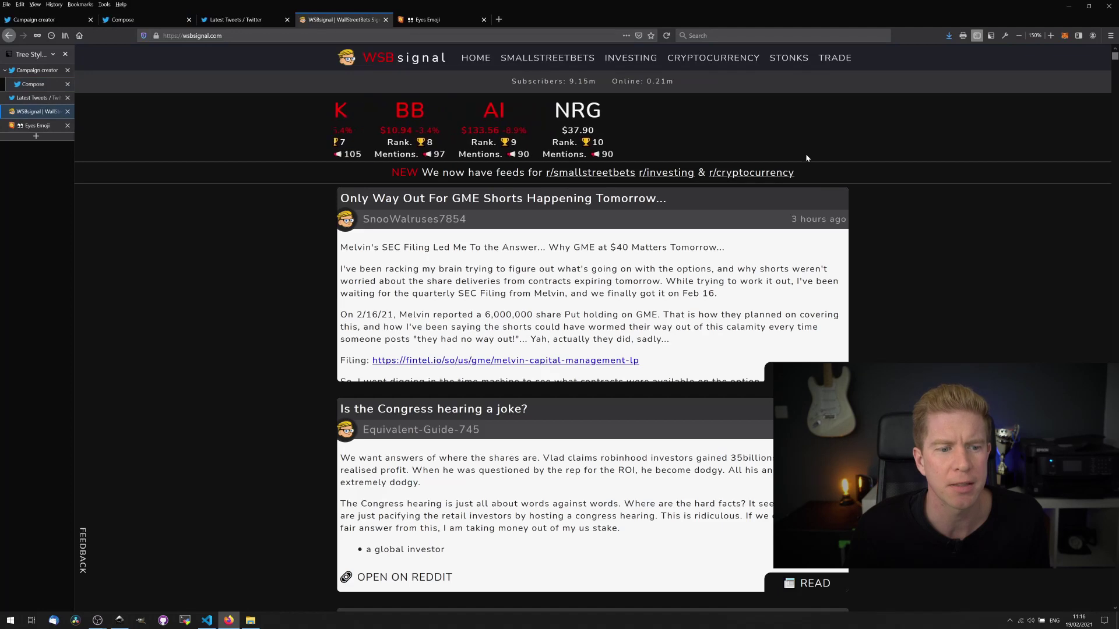
click(119, 620)
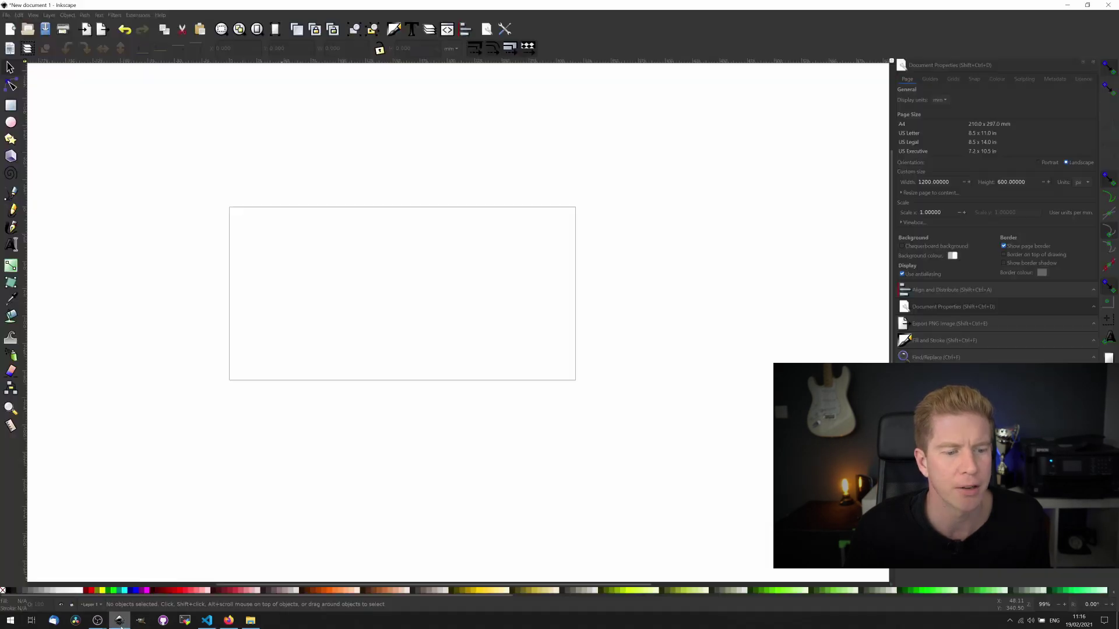
click(249, 622)
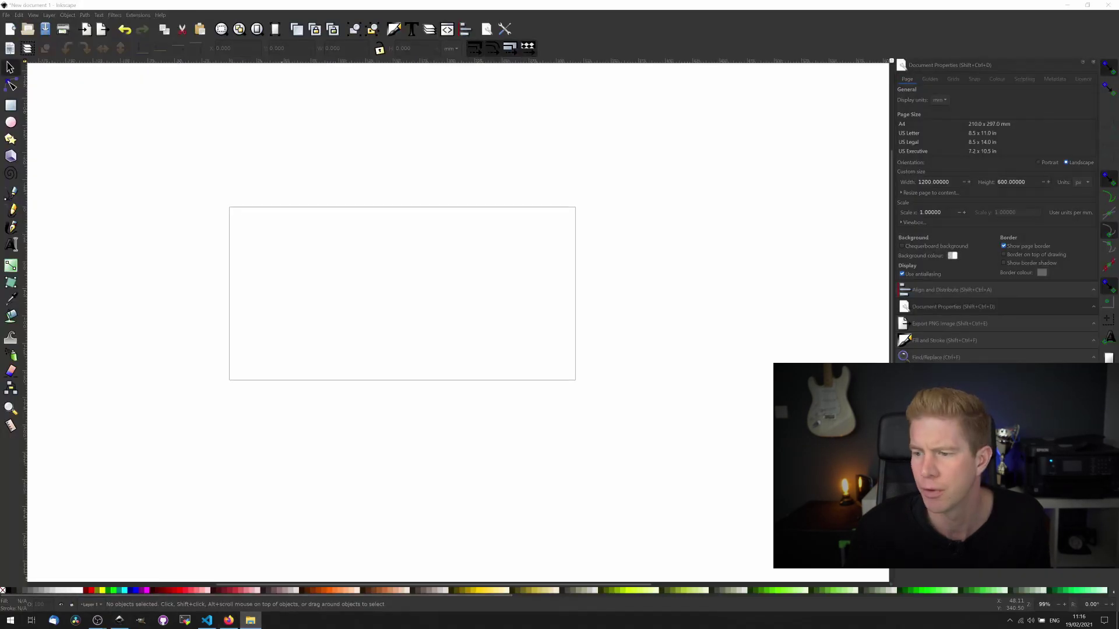
key(ctrl+v)
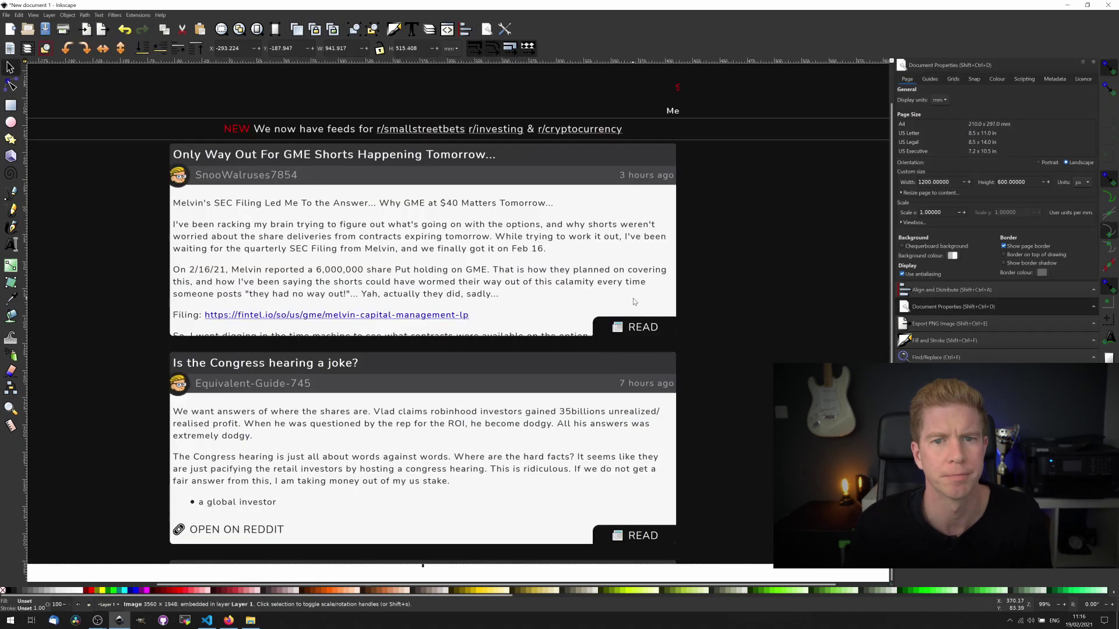
scroll(643, 293, down, 4)
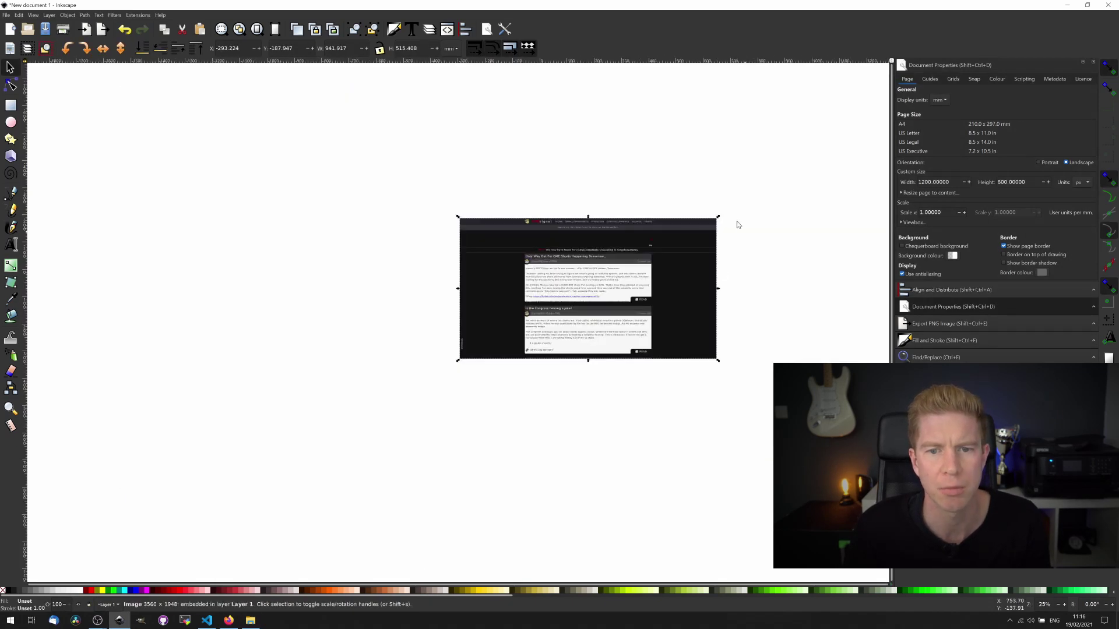
drag(718, 218, 662, 251)
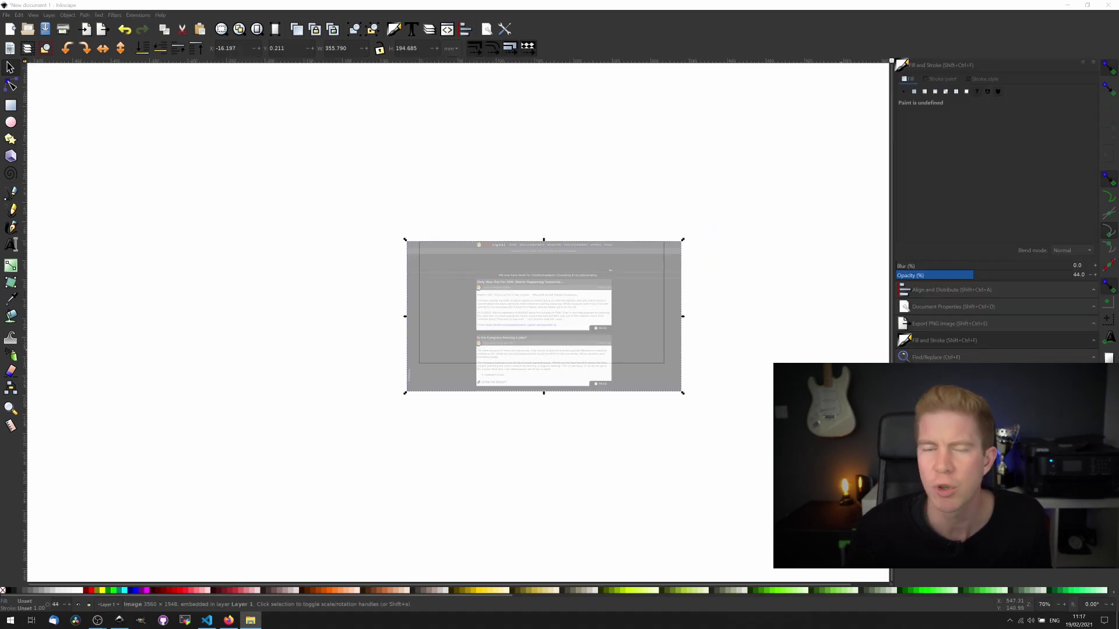
- Import the SVG of the blond cartoon head from the file folder over the screenshot, as editable objects
drag(1110, 344, 568, 285)
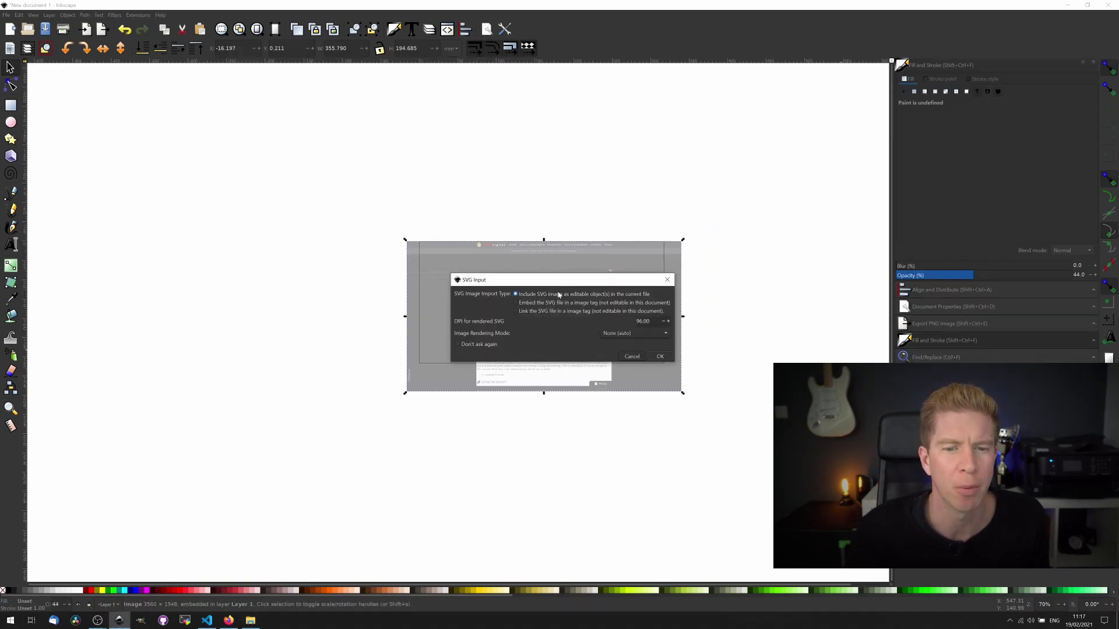
click(660, 357)
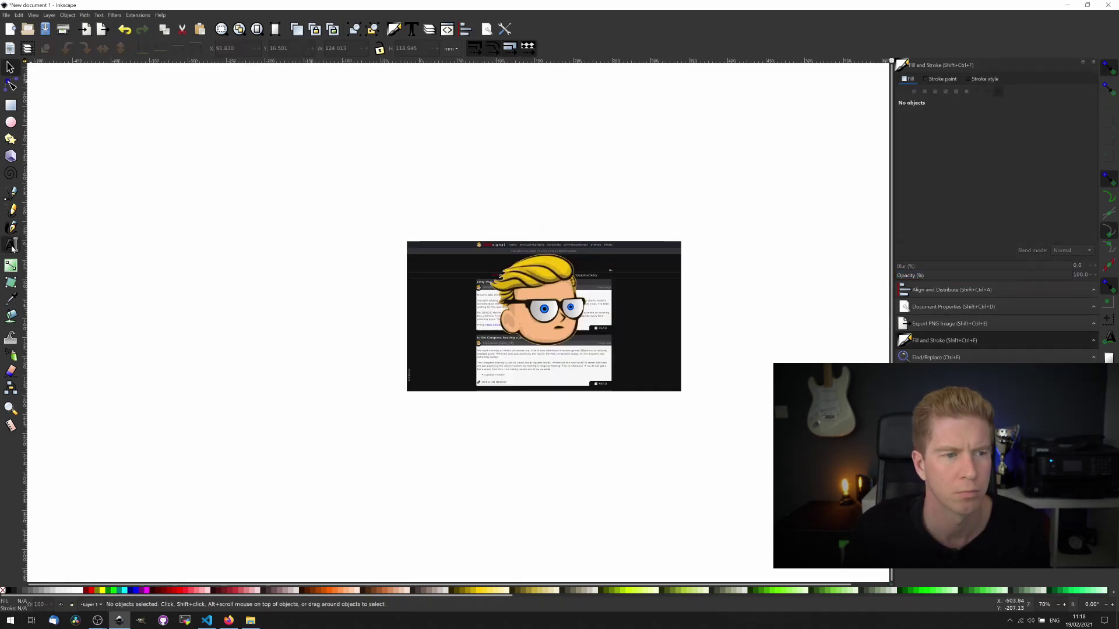
- Add the text "GME" beside the cartoon head in Arial Heavy, size 72, with a red fill and a darker red outline
click(11, 245)
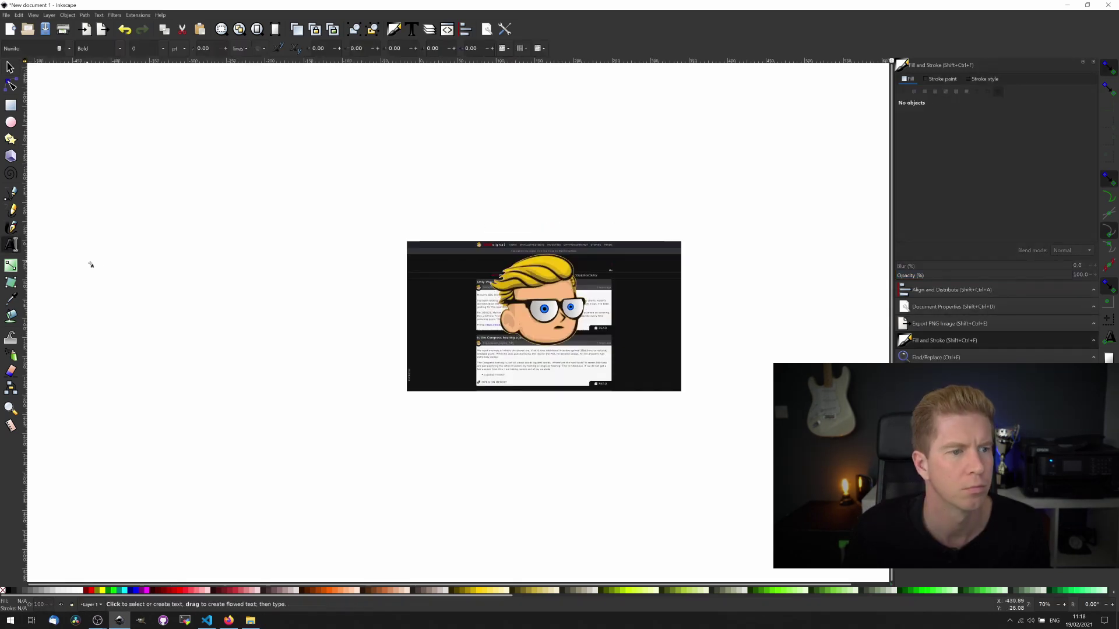
click(466, 297)
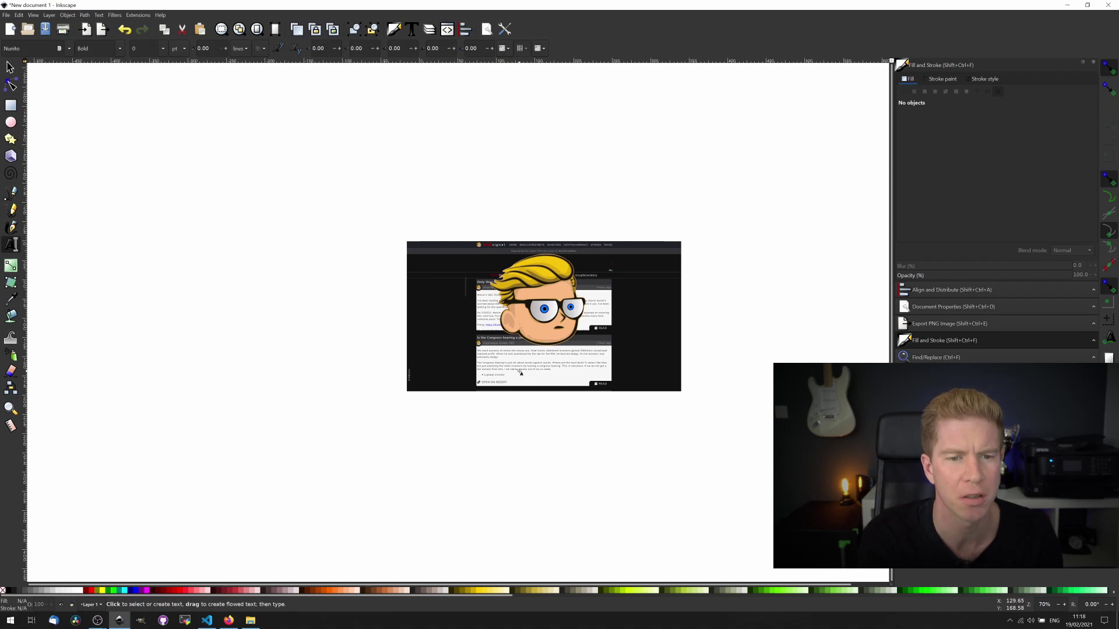
text(Ws)
key(BackSpace)
text(SB)
key(ctrl+a)
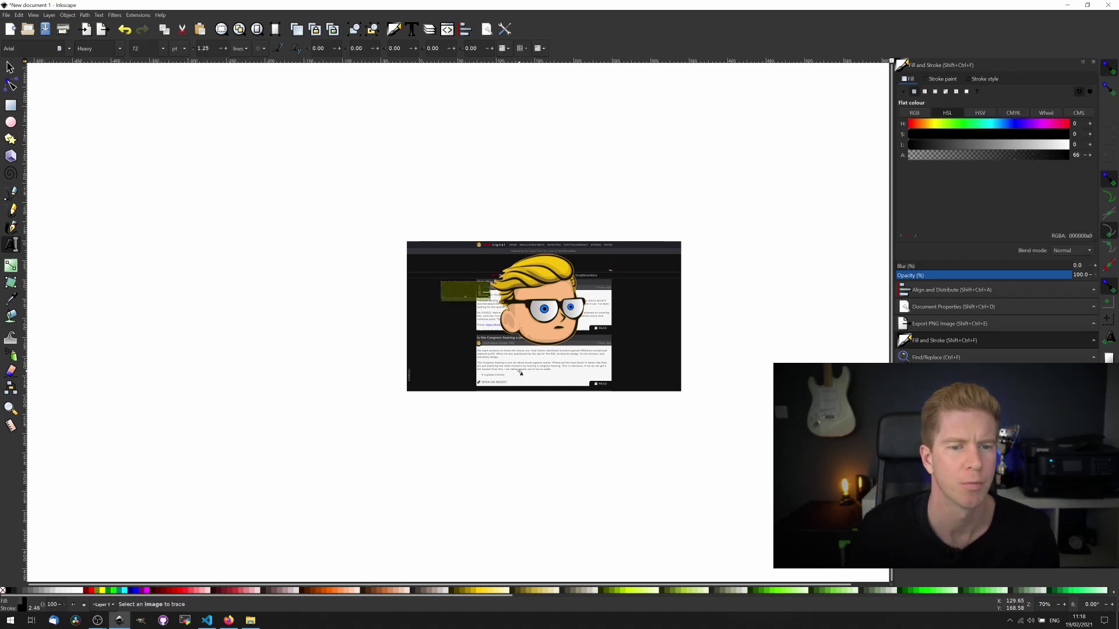
click(91, 591)
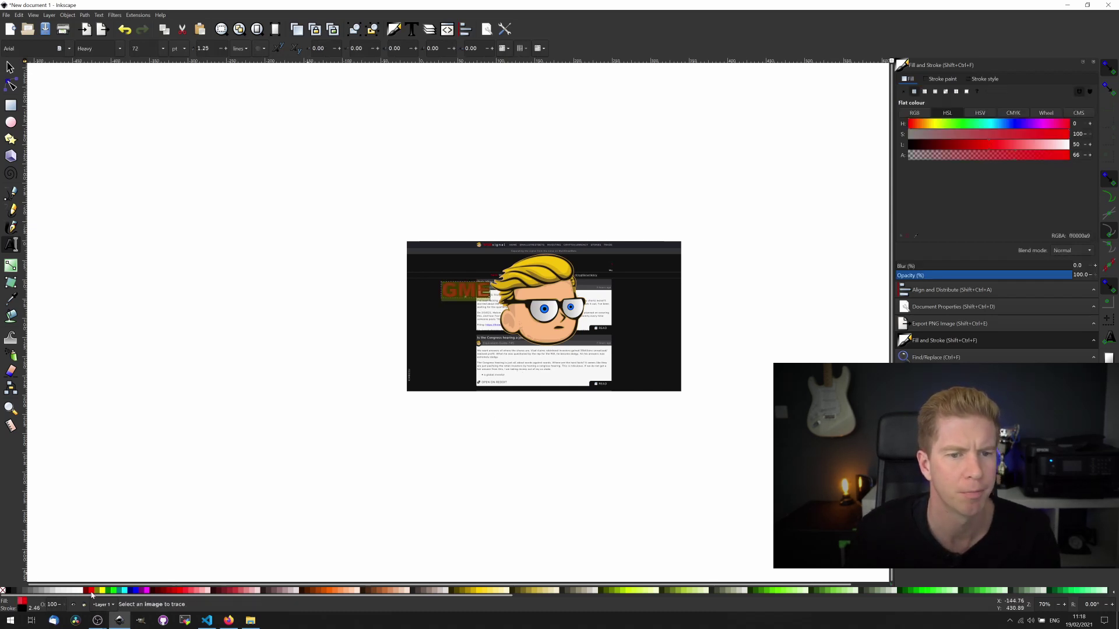
shift+click(88, 590)
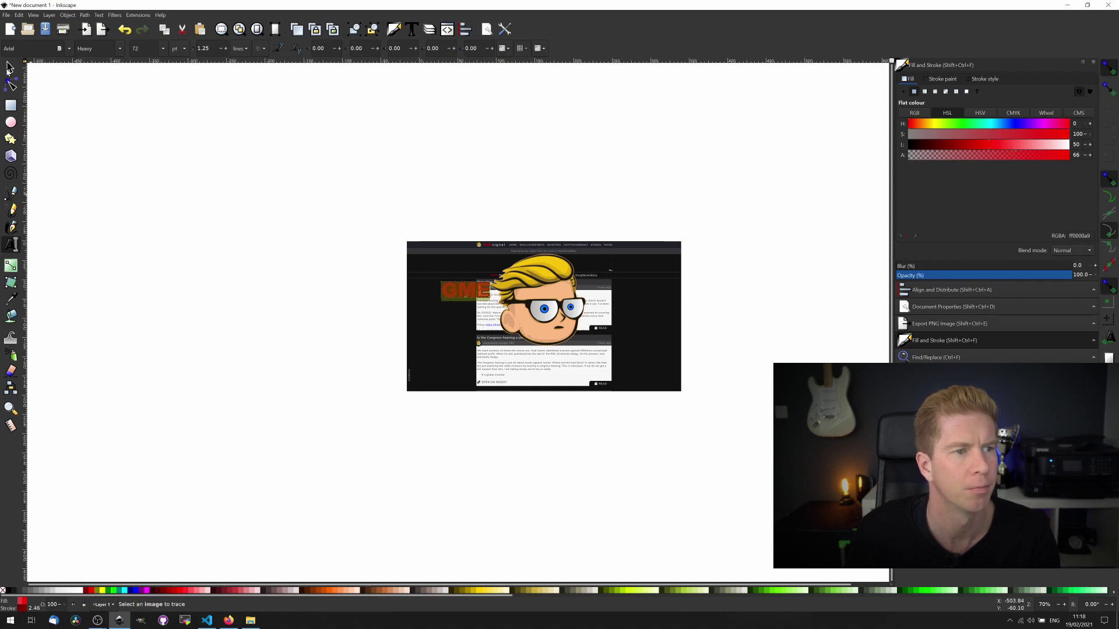
- Add matching "AMC" and "SLV" labels, placing AMC below GME and SLV on the opposite side of the head
click(448, 332)
text(AM)
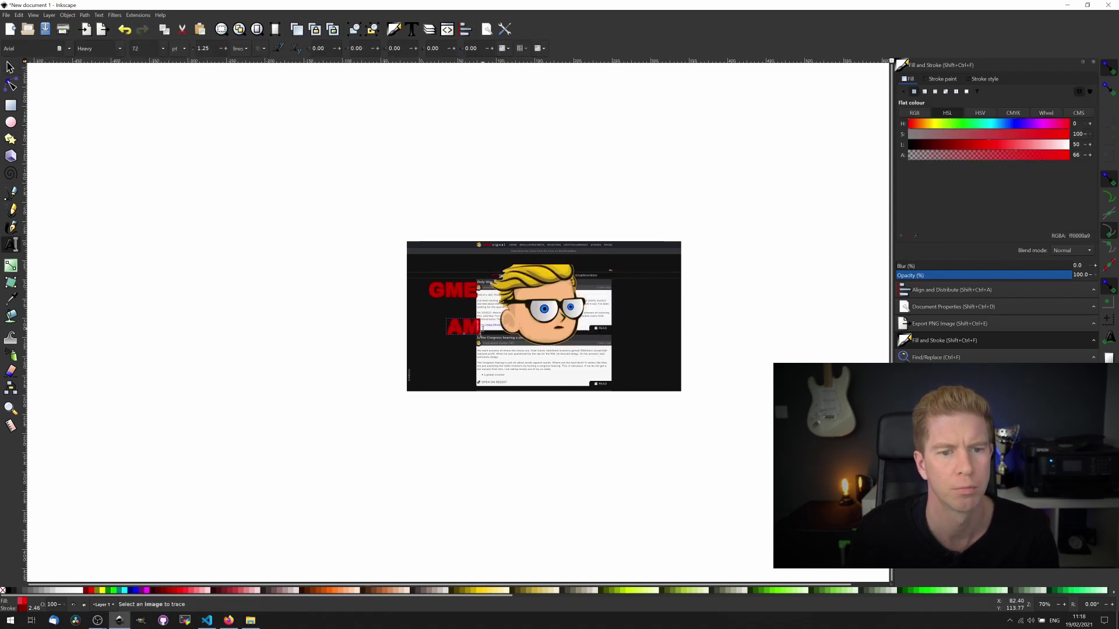
text(C)
click(644, 319)
text(SLV)
click(10, 67)
drag(663, 313, 605, 290)
drag(463, 327, 460, 339)
- Enlarge the GME, AMC and SLV labels together, and reposition each one around the cartoon head
drag(387, 259, 504, 358)
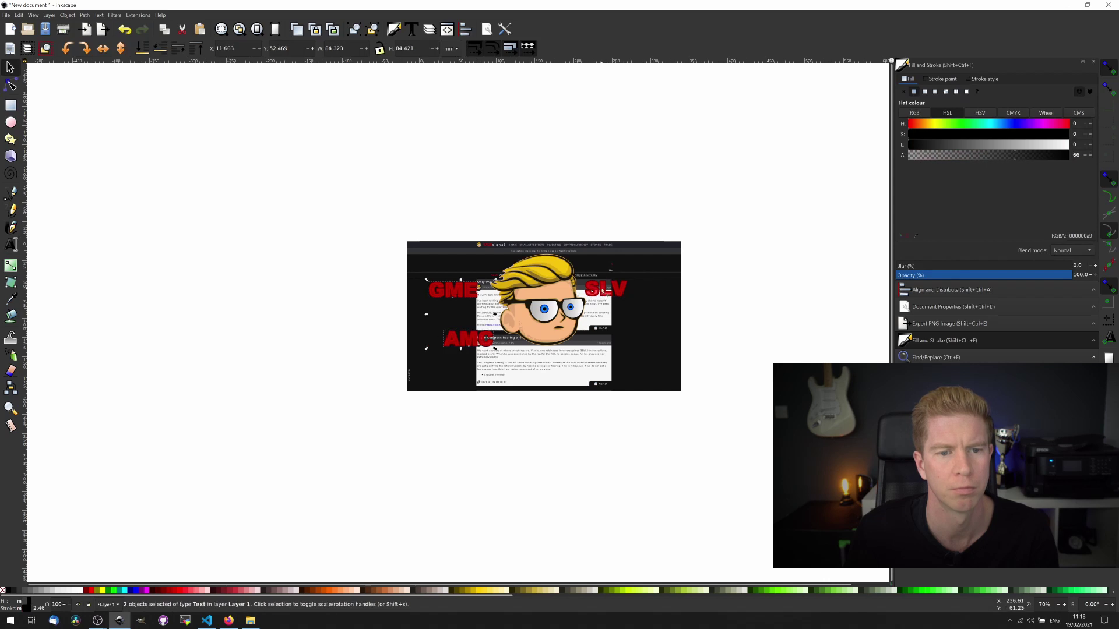
shift+click(601, 291)
drag(628, 348, 674, 382)
click(706, 350)
drag(639, 279, 616, 280)
drag(440, 282, 478, 281)
drag(450, 351, 490, 349)
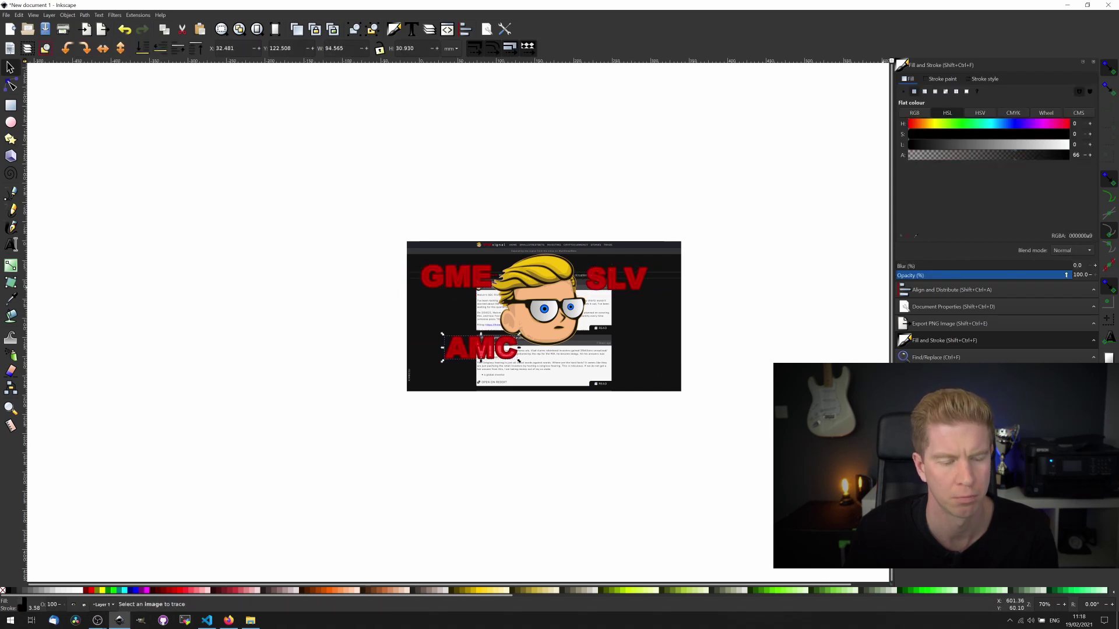
- Lower the background screenshot's opacity to about 48%, and shift the head with the GME and AMC labels slightly towards SLV
click(644, 327)
click(982, 275)
drag(393, 234, 600, 373)
drag(529, 315, 537, 312)
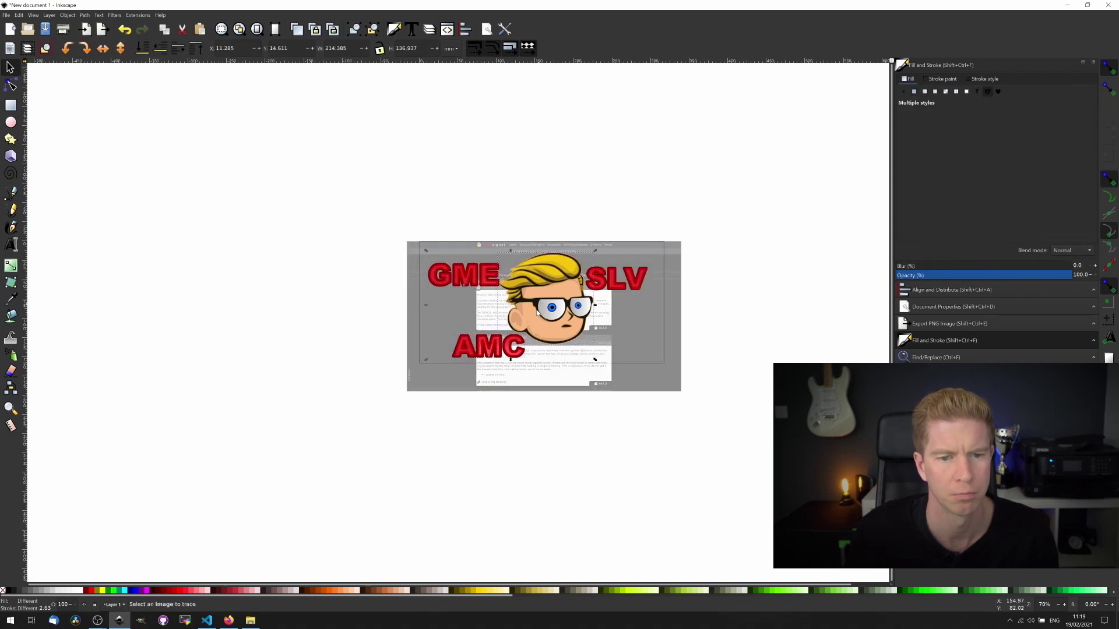
- Try blurring the faded background screenshot, and undo both the blur and its reduced opacity
click(658, 315)
click(984, 266)
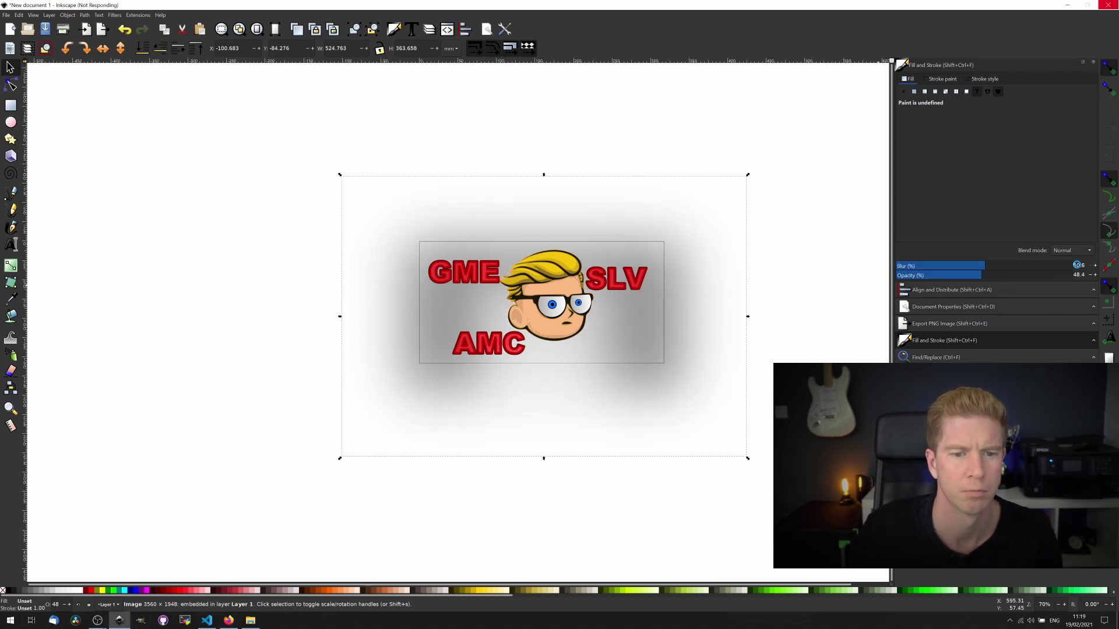
key(ctrl+z)
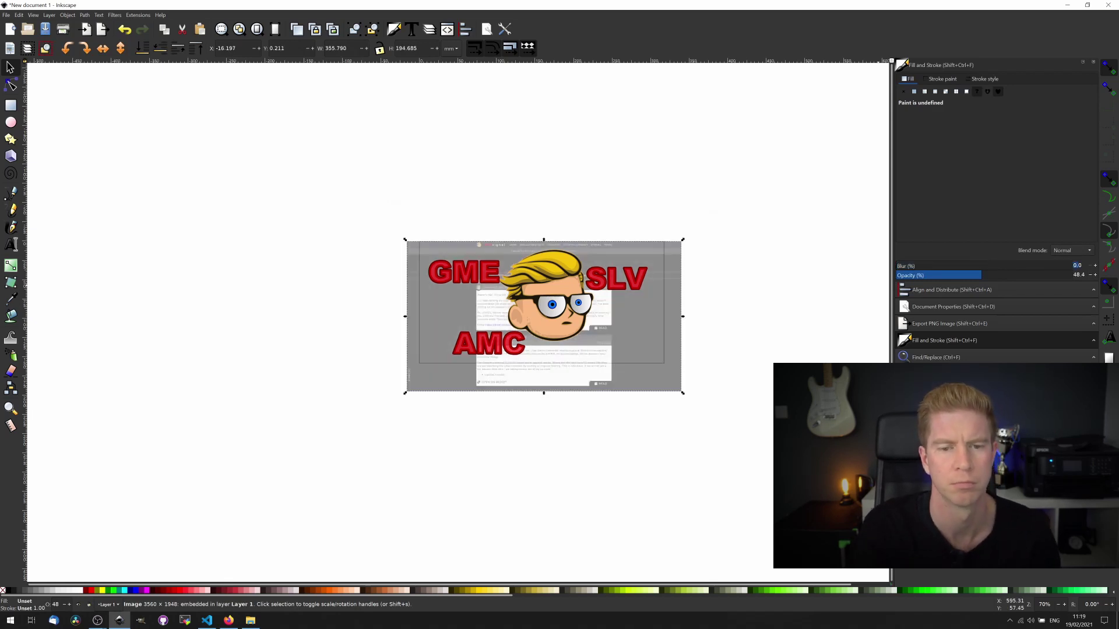
key(ctrl+z)
- Export the page area as a 1200 × 600 px PNG to C:\shareddocs/tmp/wsbTwitterAd1.png
click(935, 329)
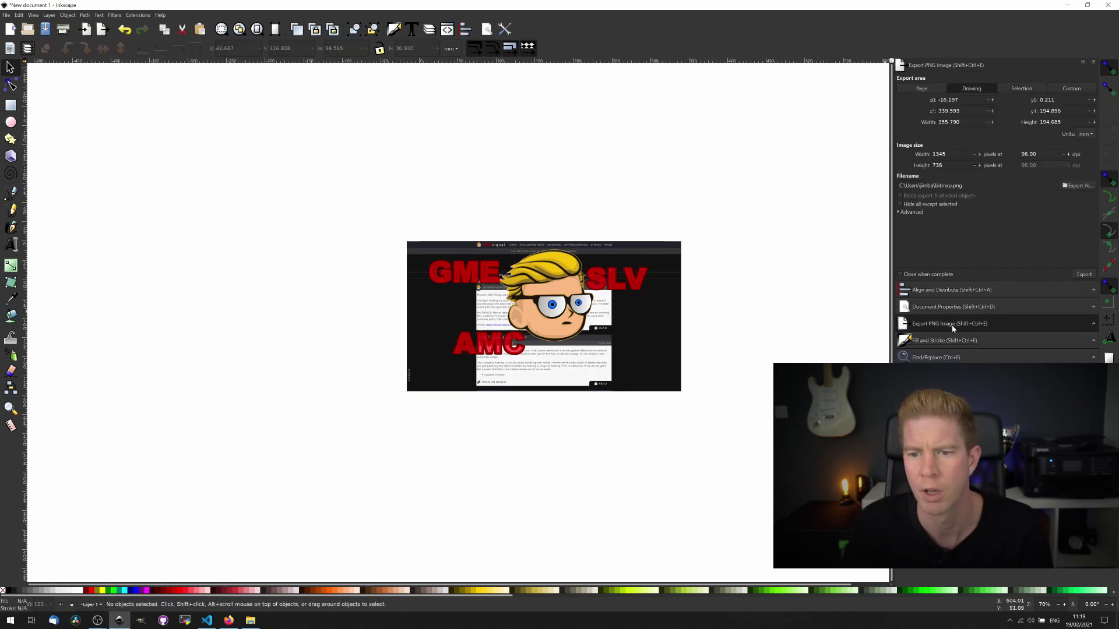
double_click(939, 154)
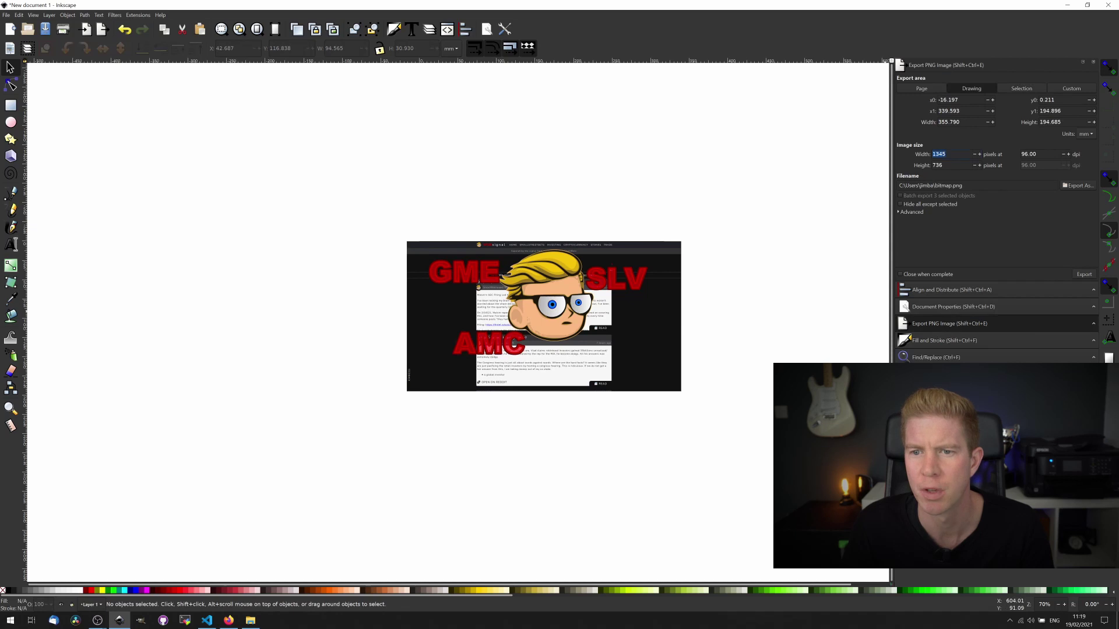
click(921, 88)
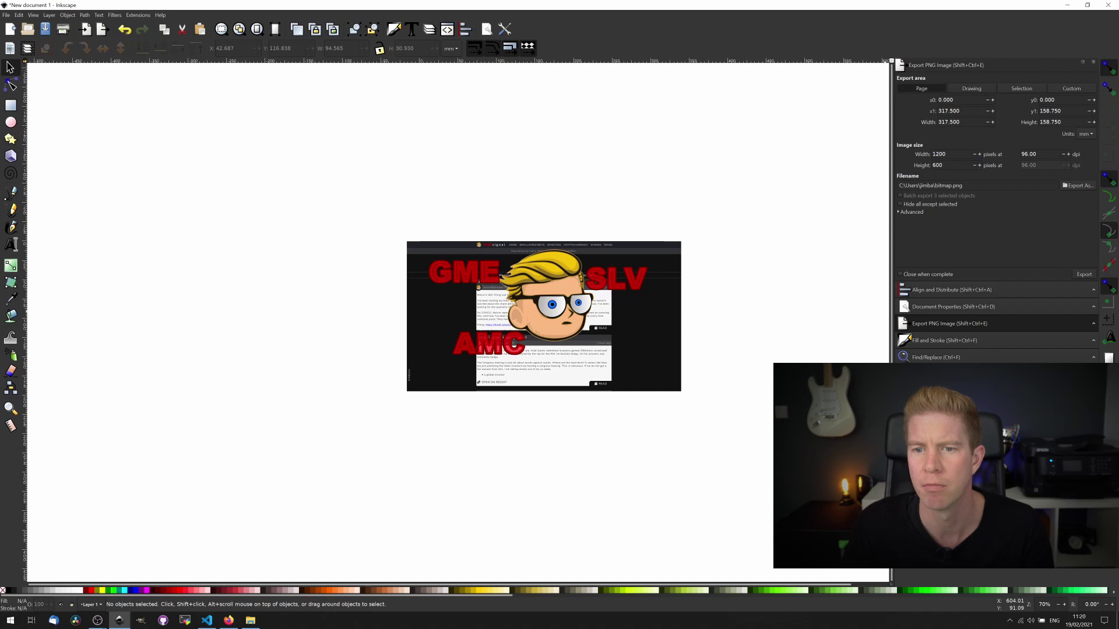
drag(905, 185, 945, 185)
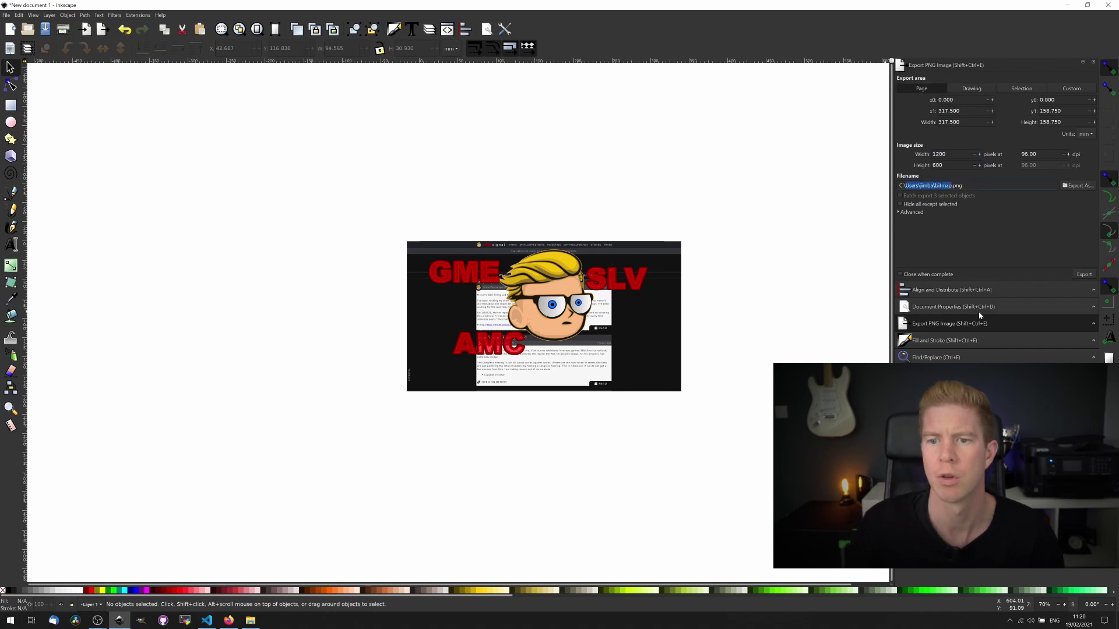
text(shareddocs/tmp/wsbTwitterAd1)
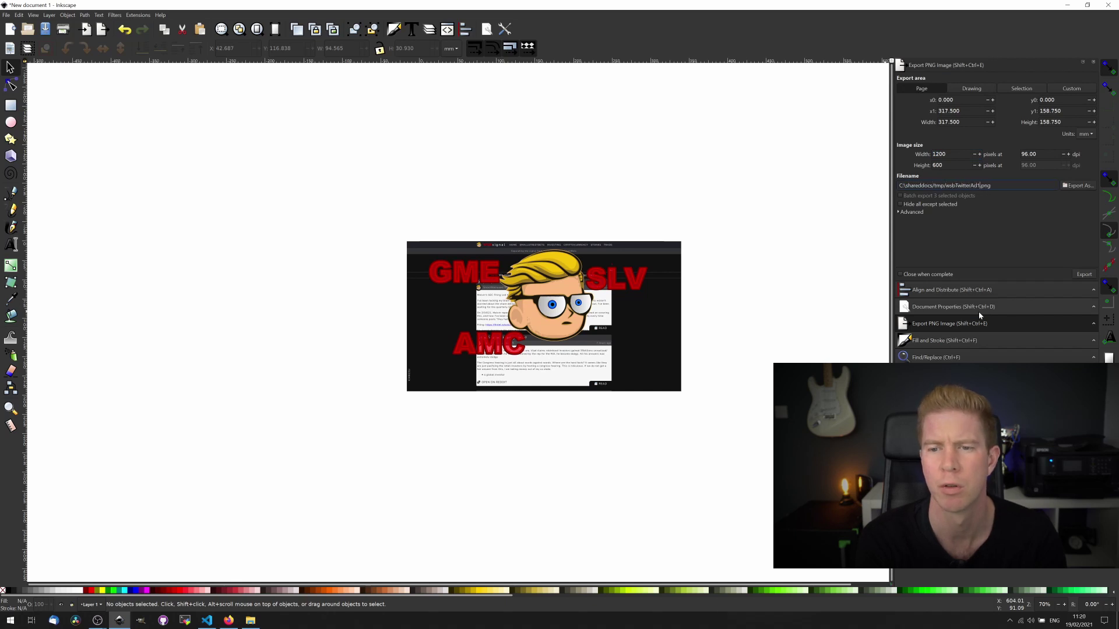
key(Return)
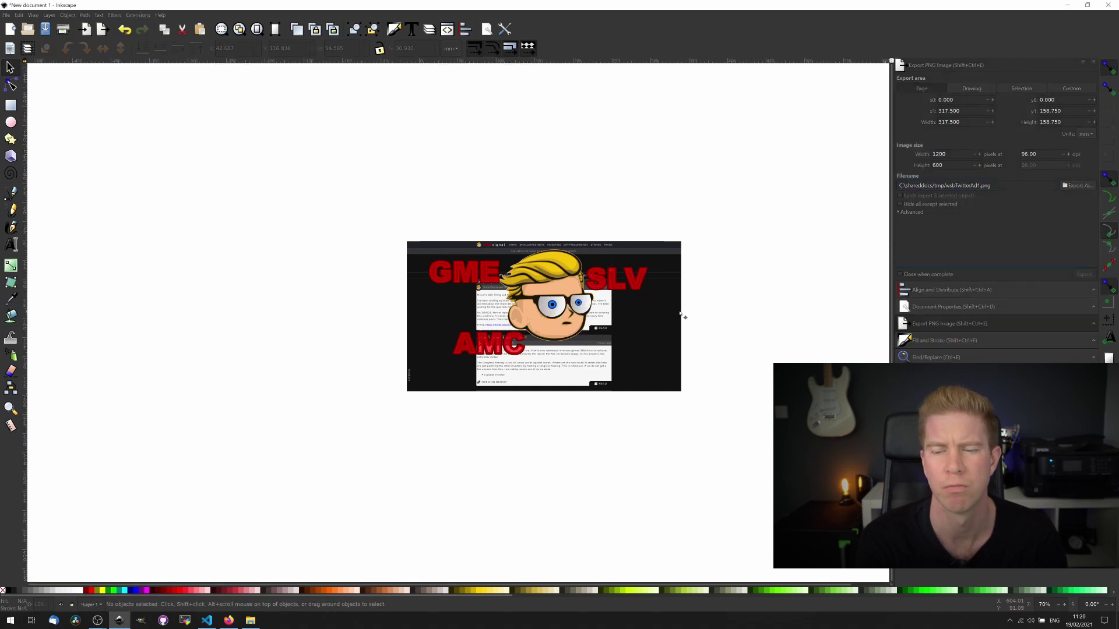
- Return to the tweet composer in the browser, upload wsbTwitterAd1.png as the tweet's media, and save it with the 1.91:1 crop
mouse_move(228, 620)
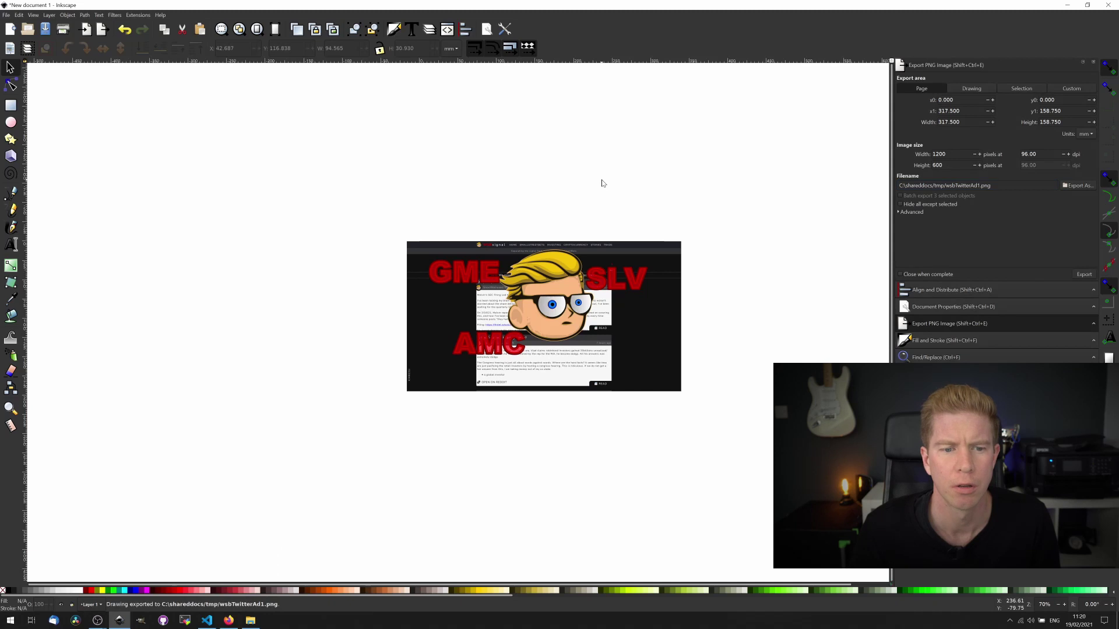
click(228, 621)
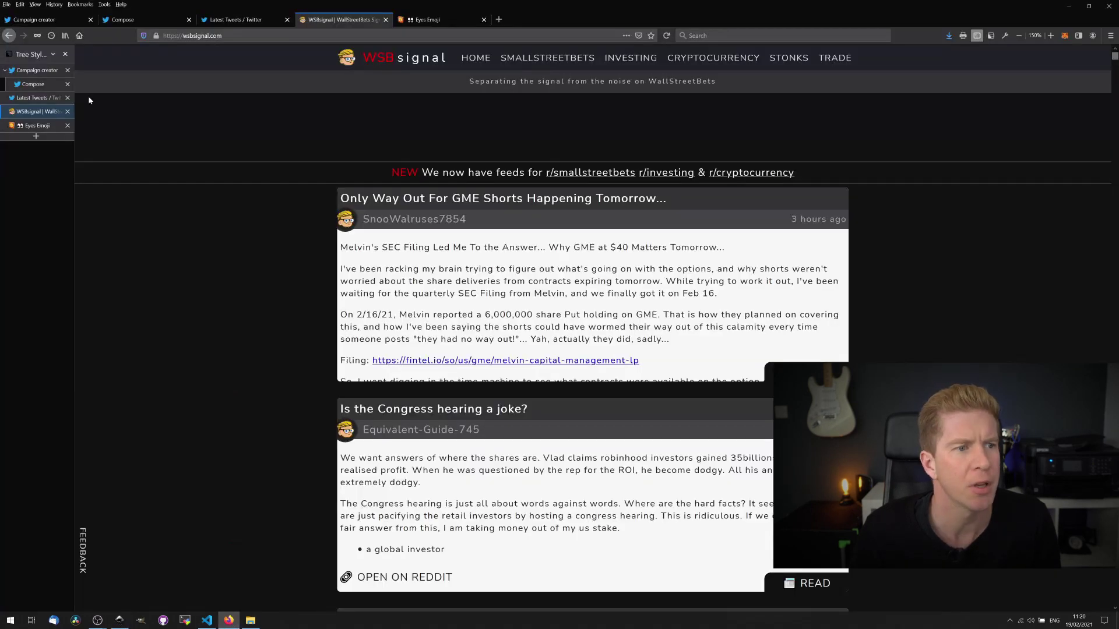
click(32, 85)
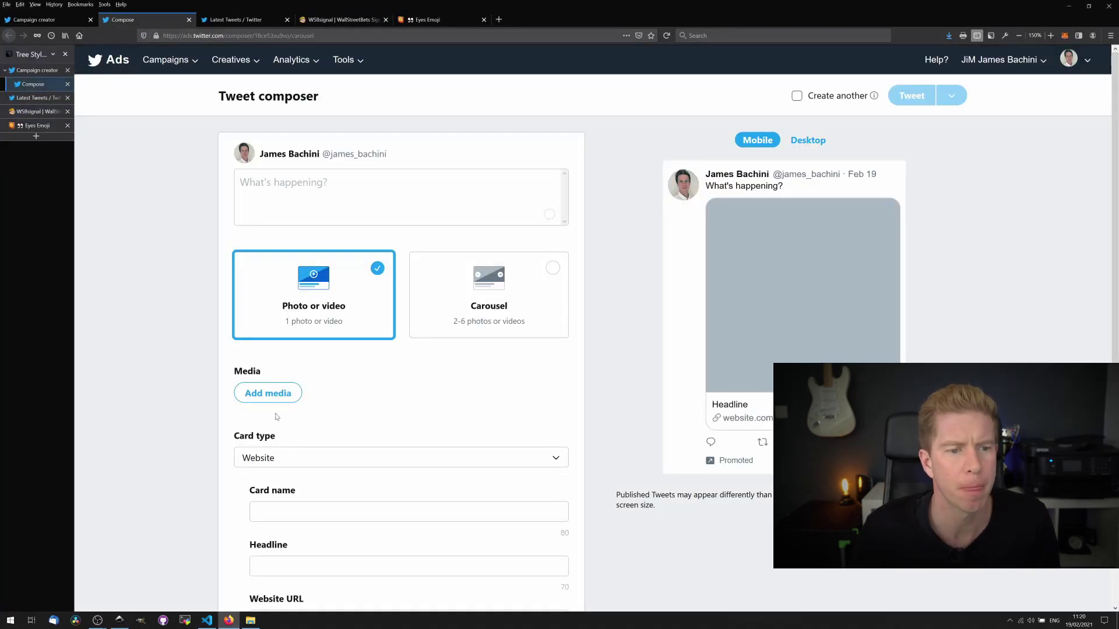
click(326, 192)
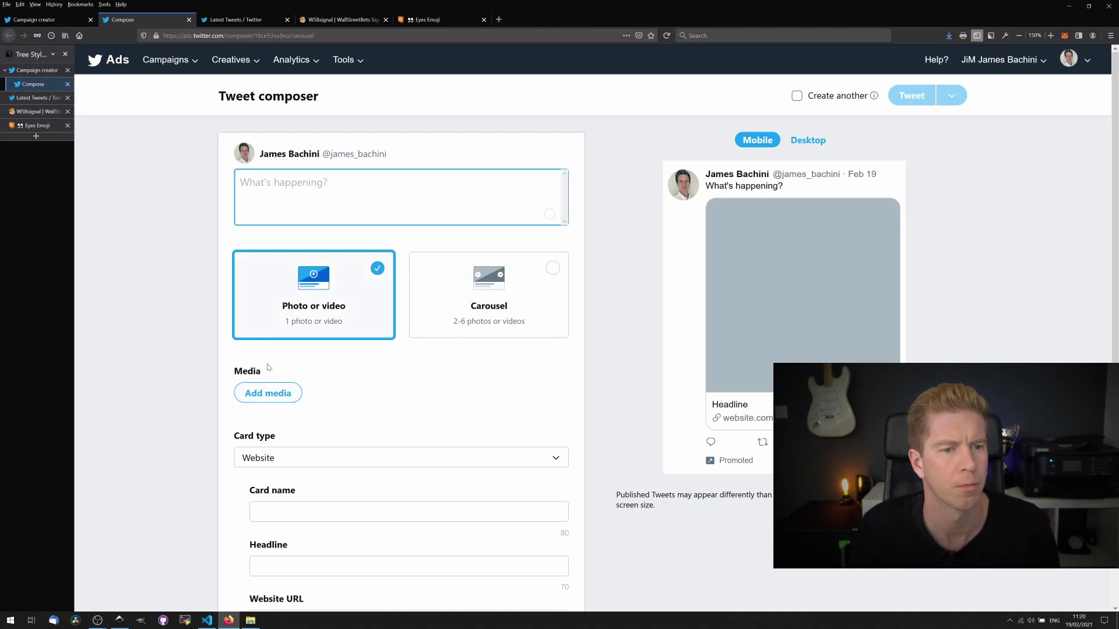
click(268, 394)
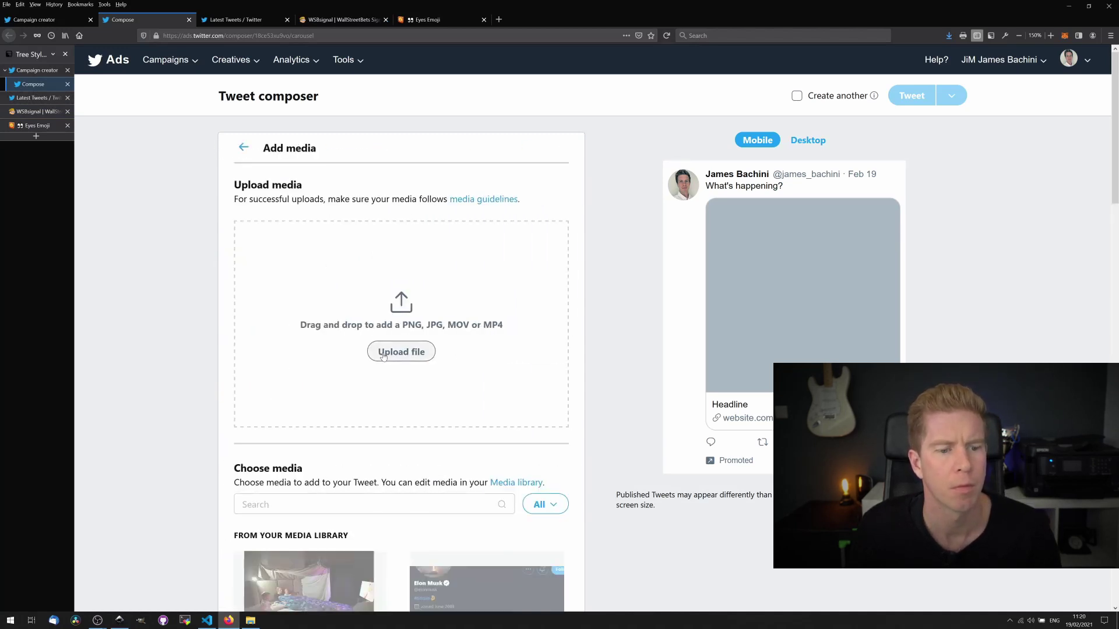
click(383, 353)
double_click(97, 82)
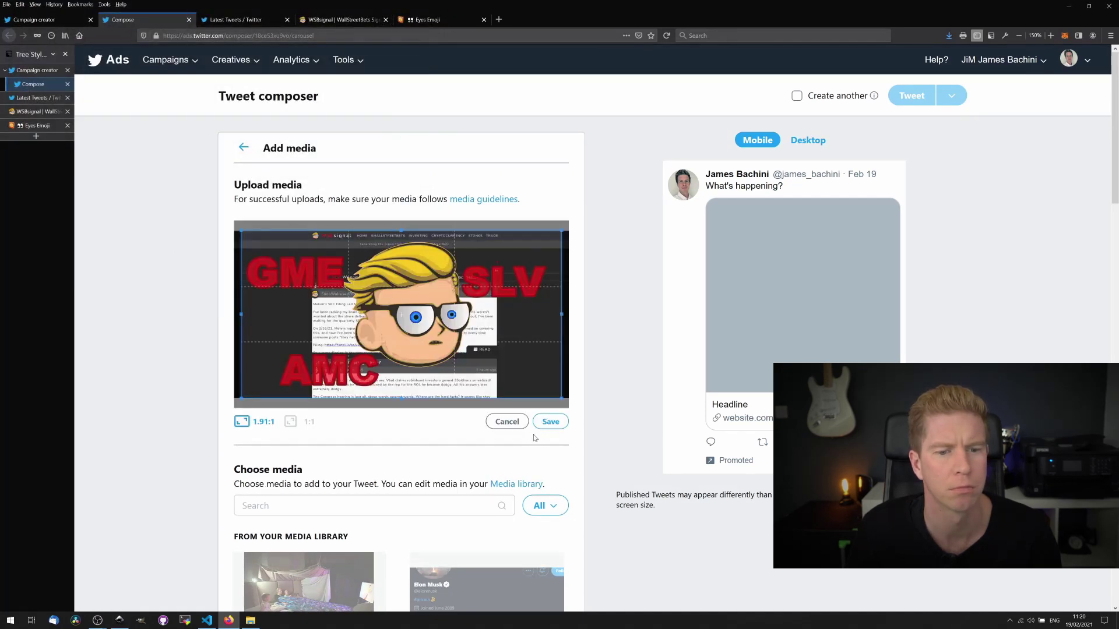
click(550, 421)
- Write the tweet text "$GME Gamestop drops to key $40 level.", followed after a blank line by "Follow the drama at WSBsignal.com"
text($GME Gamestop)
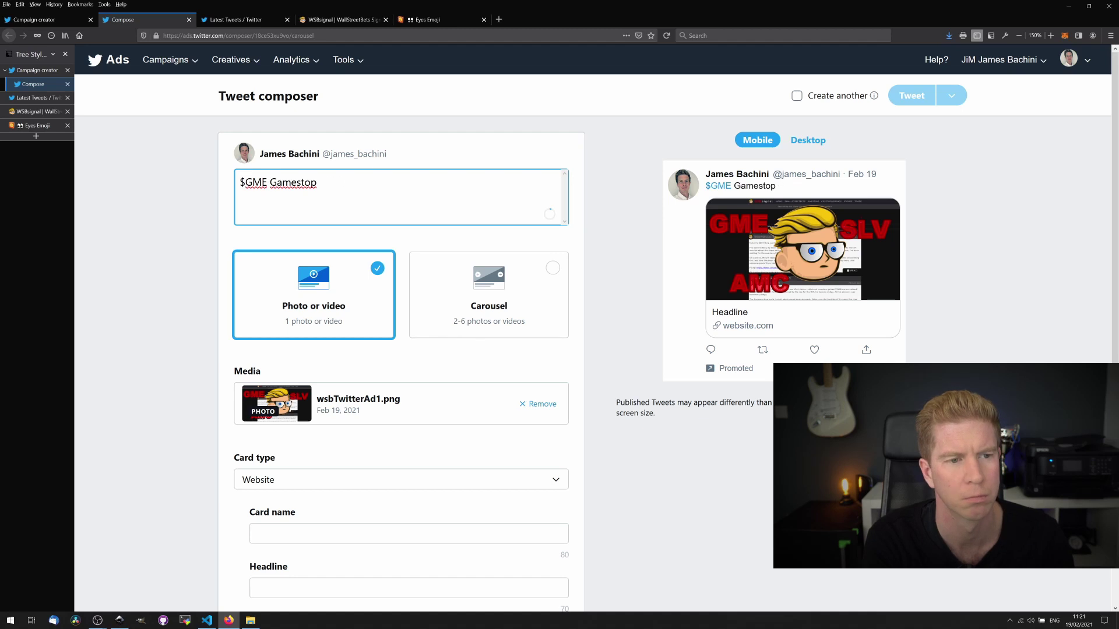
text( drops to key $40 level.)
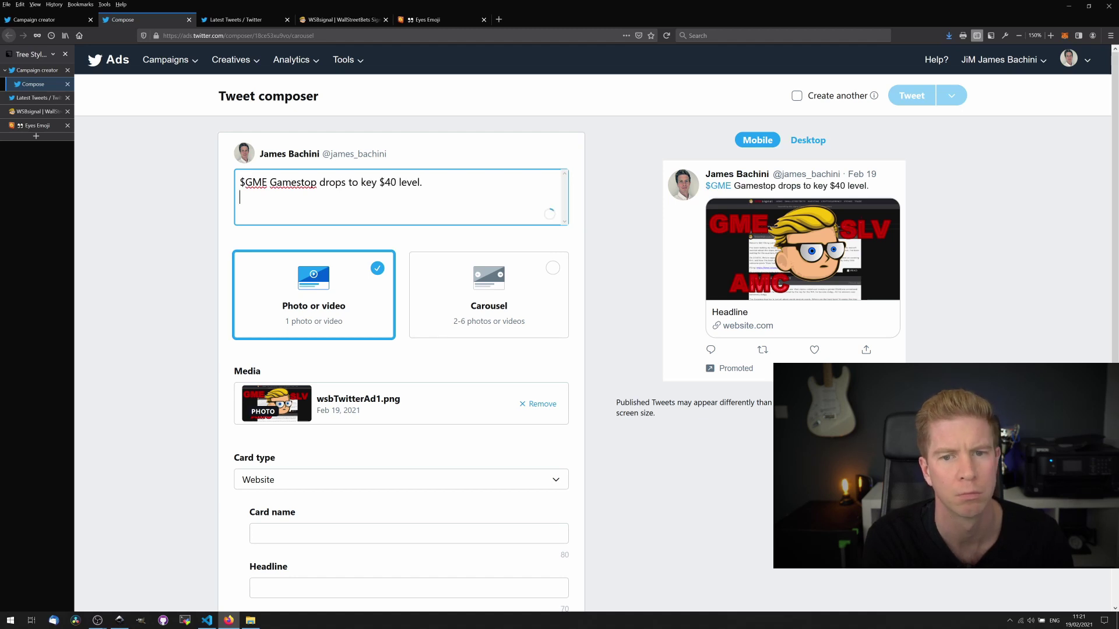
key(Return)
key(Return)
text(Follow the drama at WSBsignal.com)
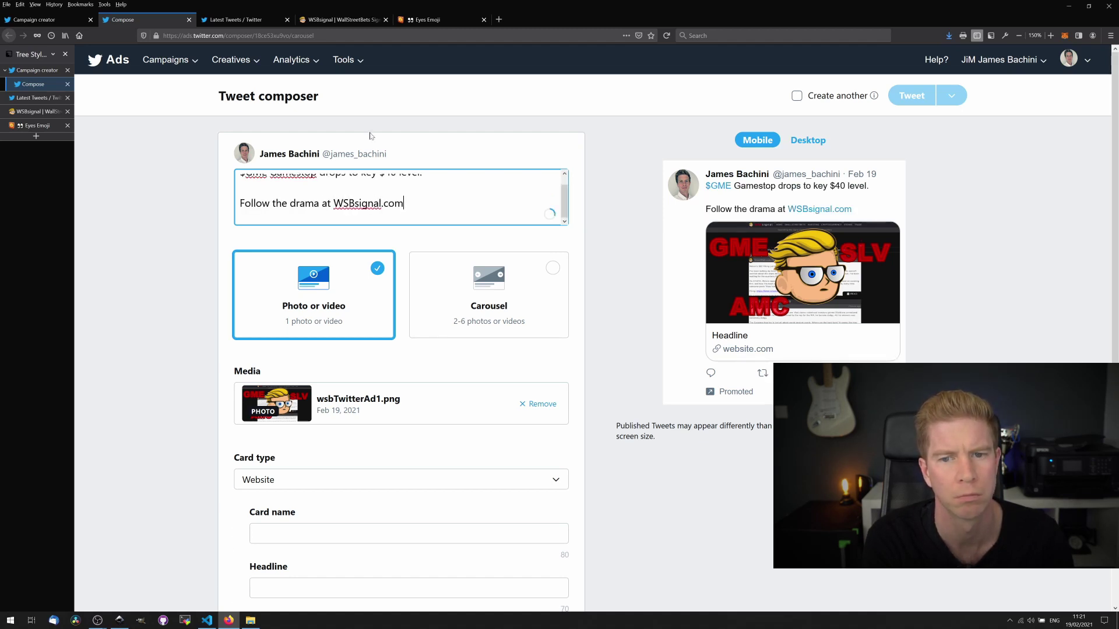
key(Tab)
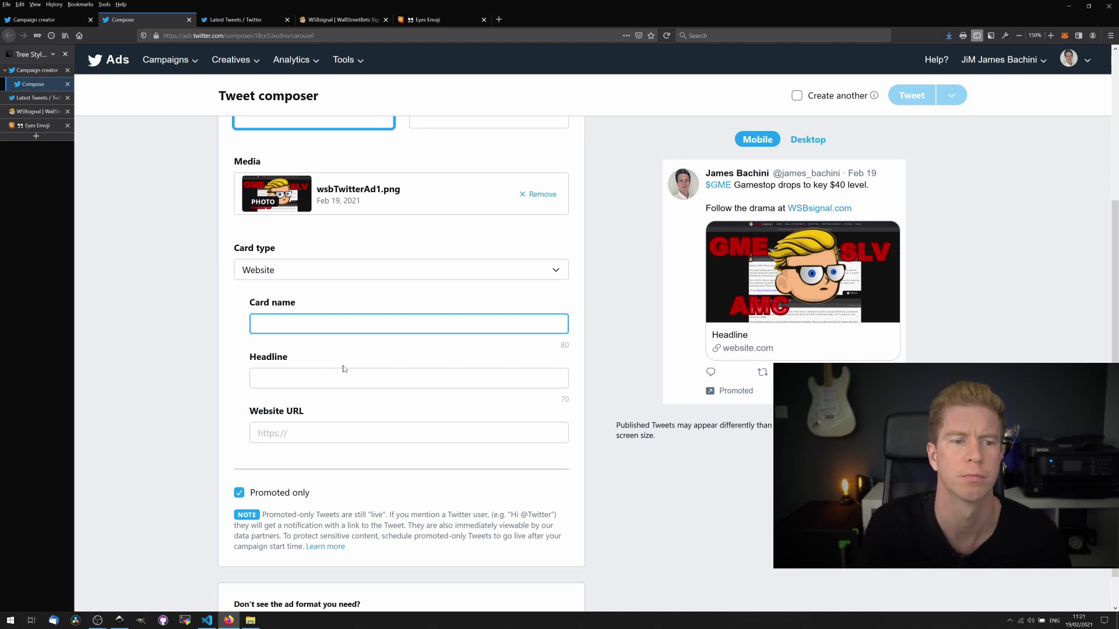
- Name the website card WSBSignal and give it the headline "WallStreetBets Signal Feed"
text(WSBSignal)
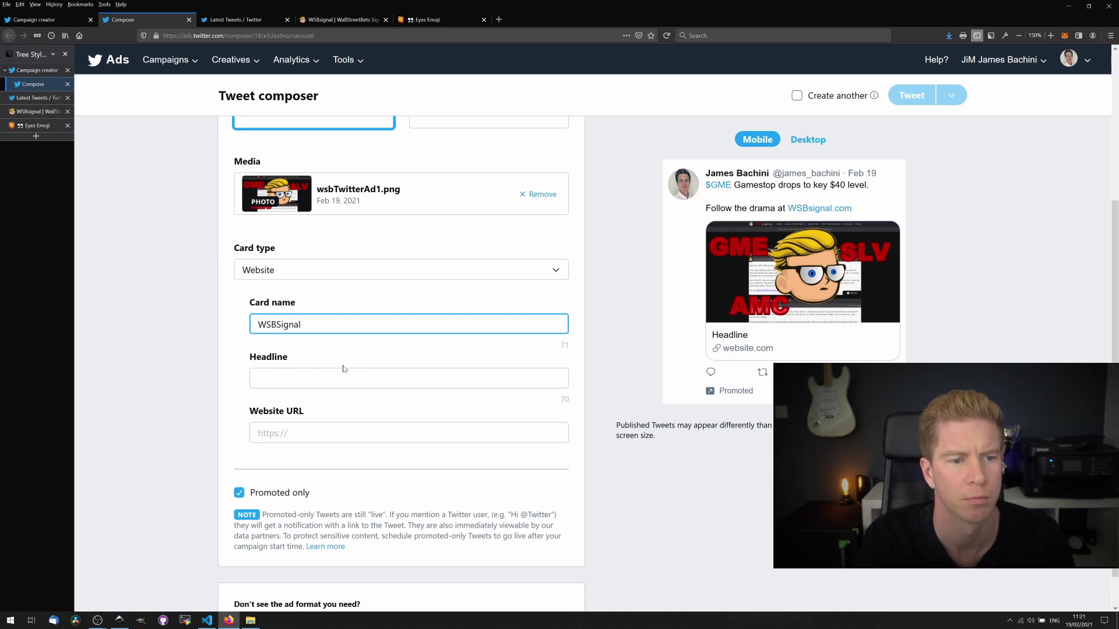
click(343, 369)
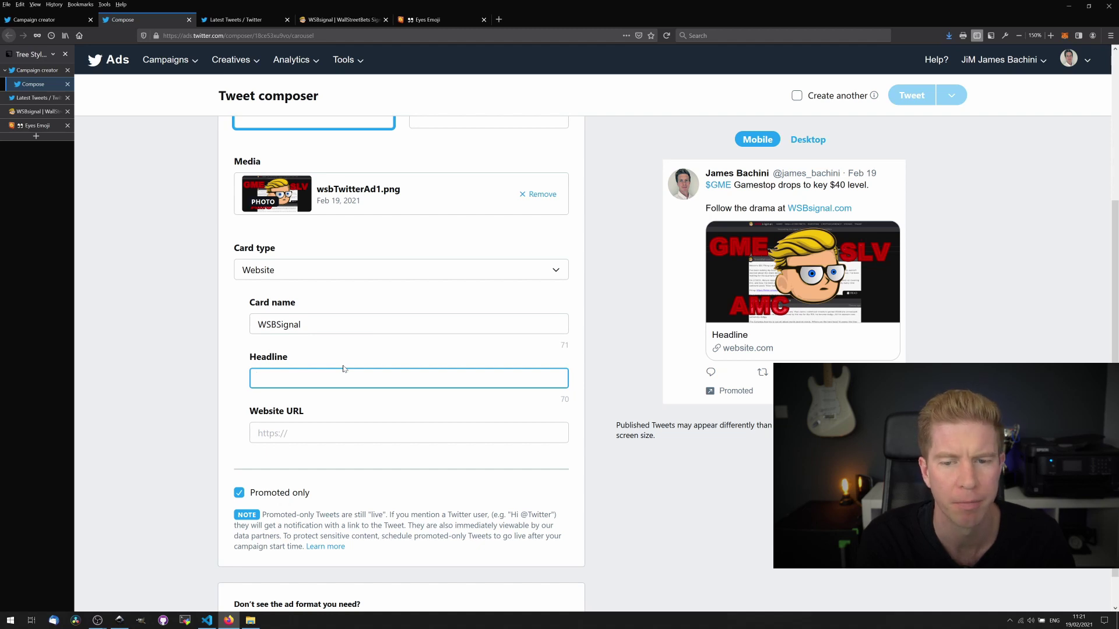
text(h)
key(BackSpace)
text(W)
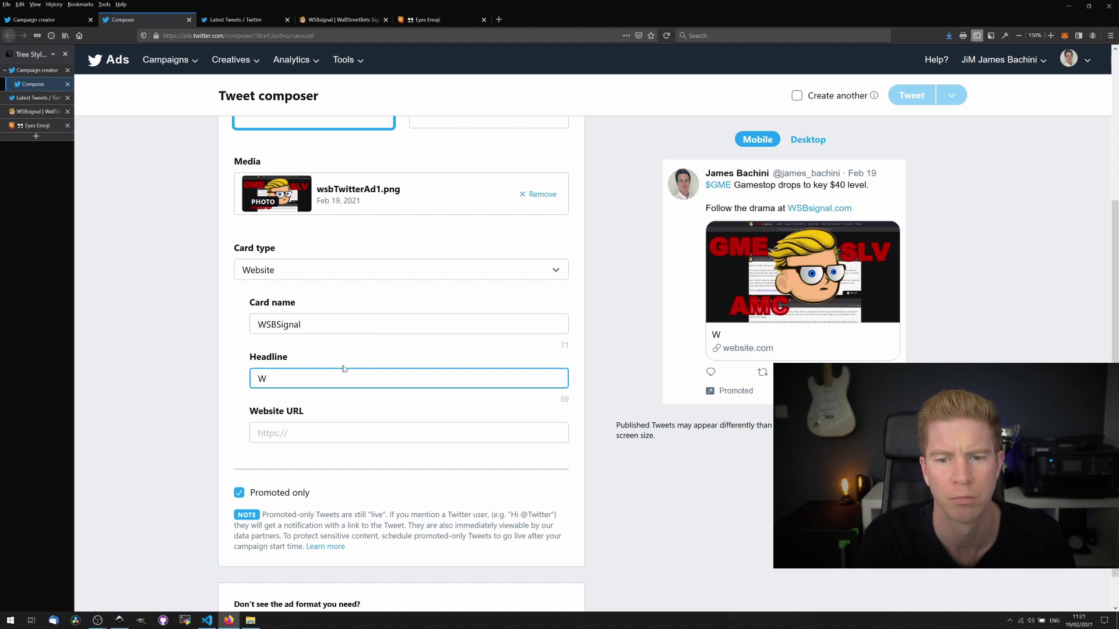
text(allStreet)
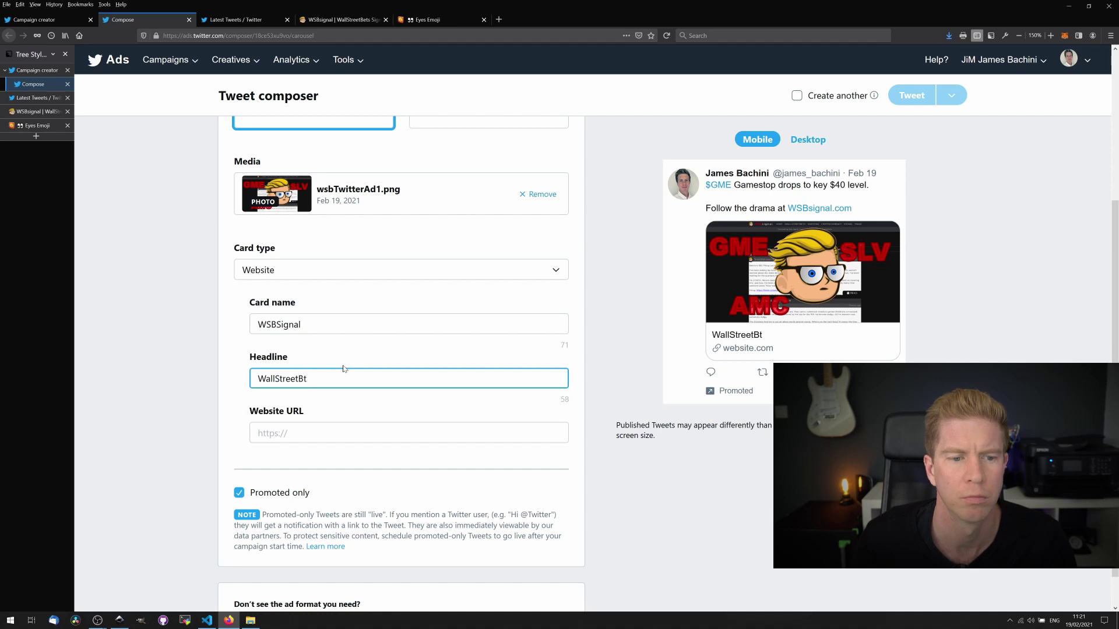
text(Bets Cignal)
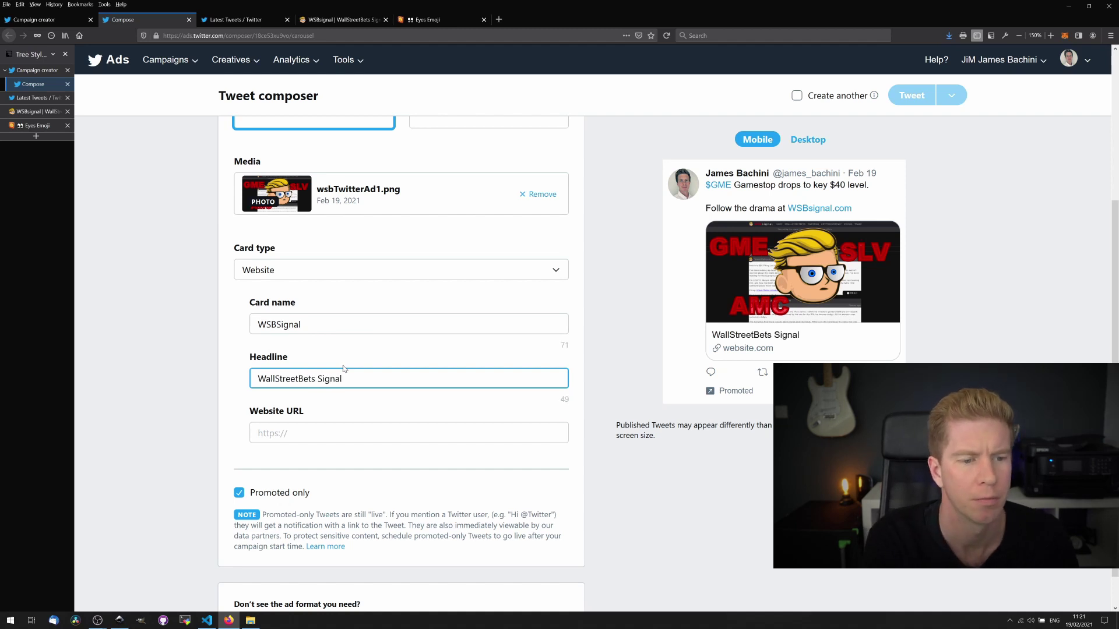
text( Feed)
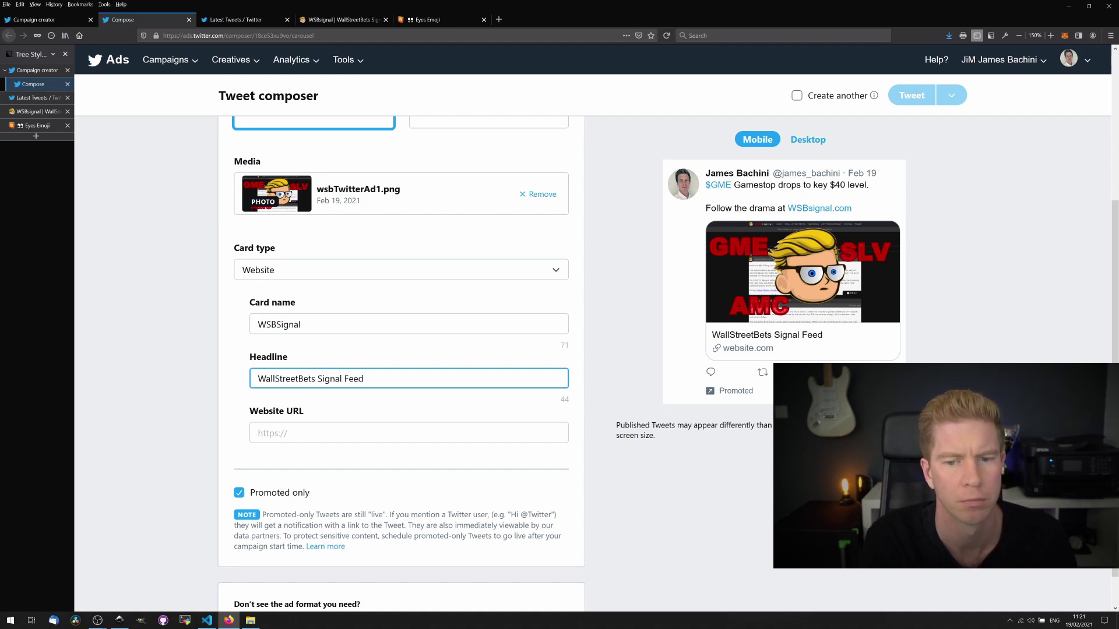
click(274, 426)
text(https:)
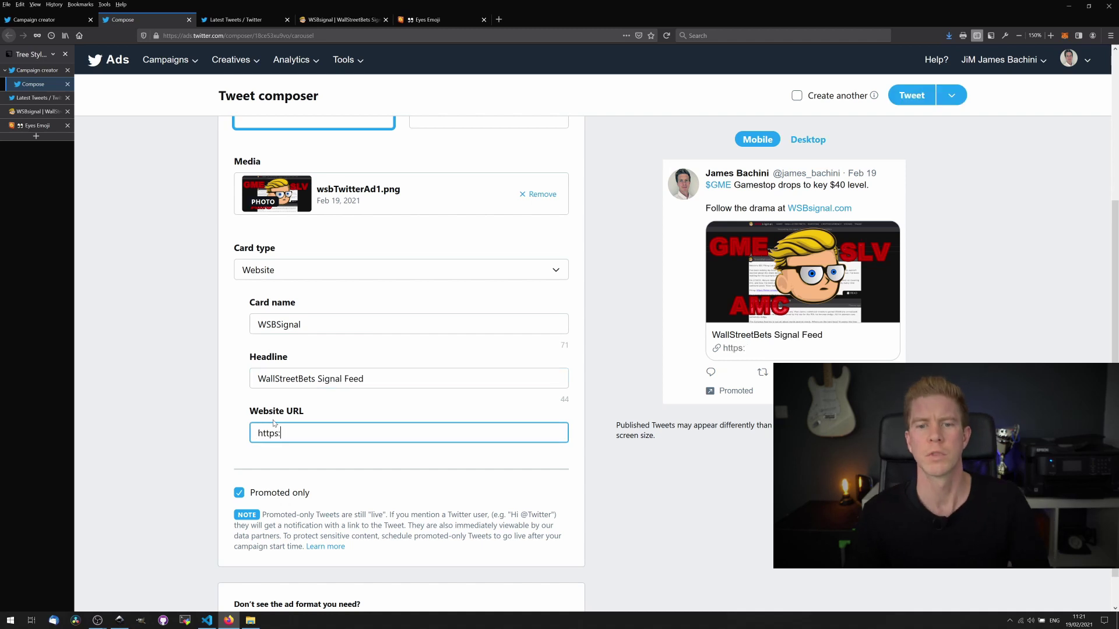
text(//wsbsignal.com)
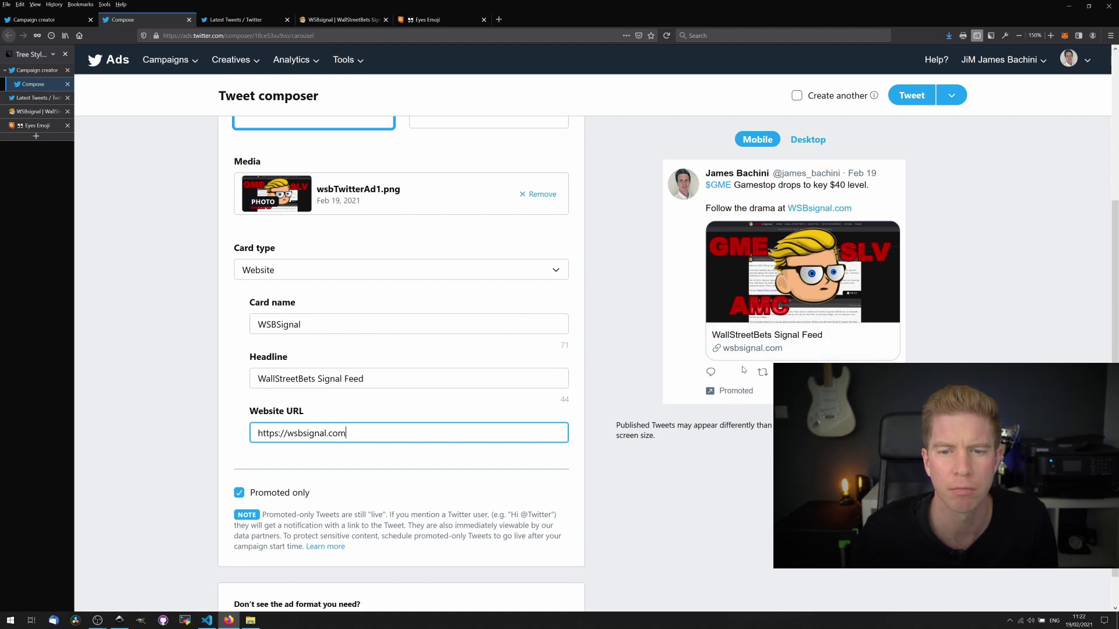
- Switch to Inkscape and delete the ticker texts and cartoon face overlaid on the background screenshot
click(120, 620)
click(927, 374)
click(563, 288)
key(Delete)
click(465, 273)
key(Delete)
click(489, 342)
key(Delete)
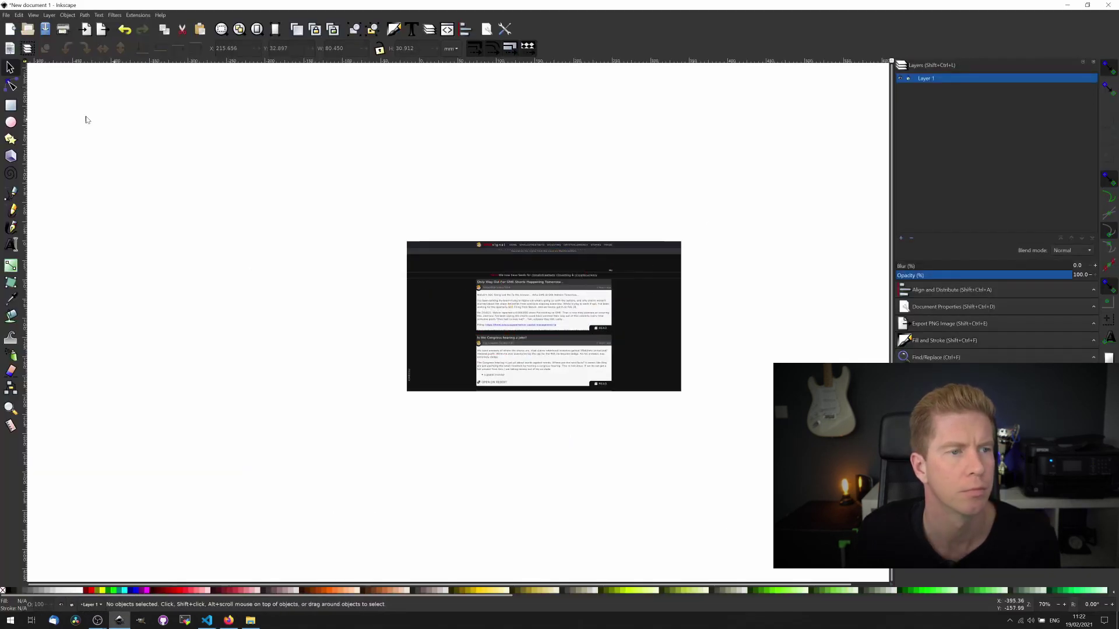
click(6, 15)
- Return to the browser and take a screenshot of the WSBsignal home page with its scrolling ticker
click(228, 621)
click(35, 111)
click(626, 35)
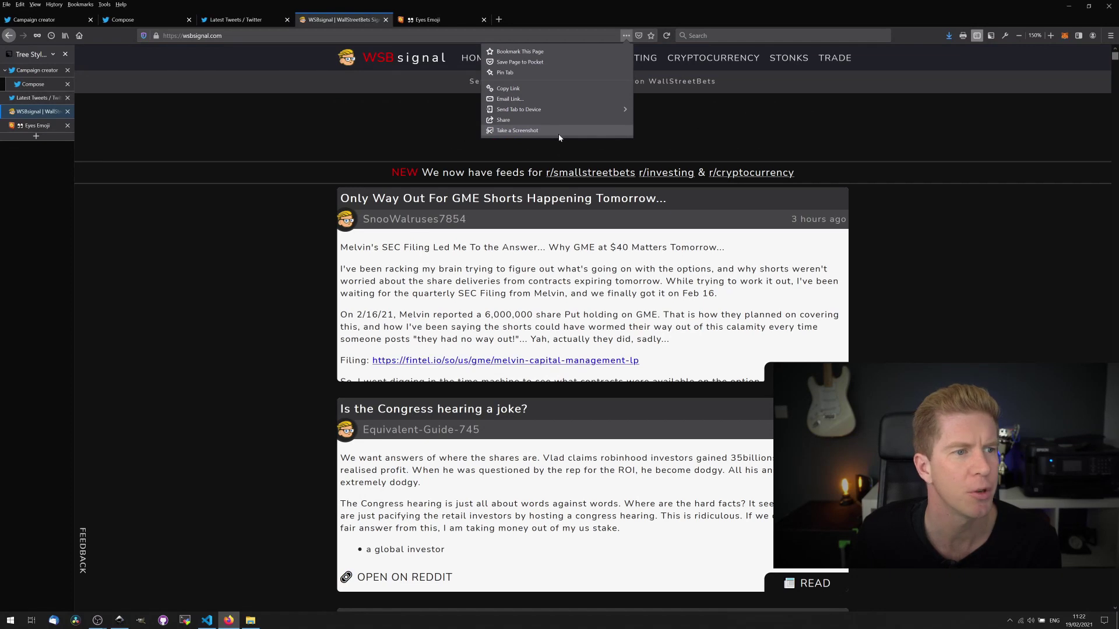
click(559, 131)
key(Escape)
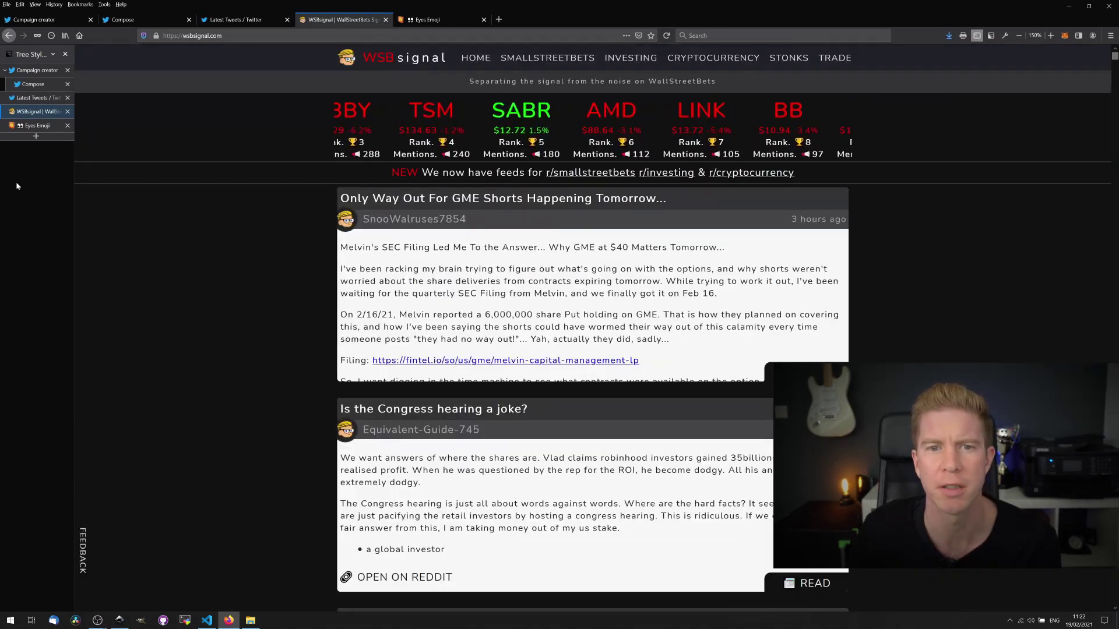
- In the tweet composer, choose the photo or video format and upload the new WSBsignal screenshot, saved with the 1.91:1 crop
click(34, 84)
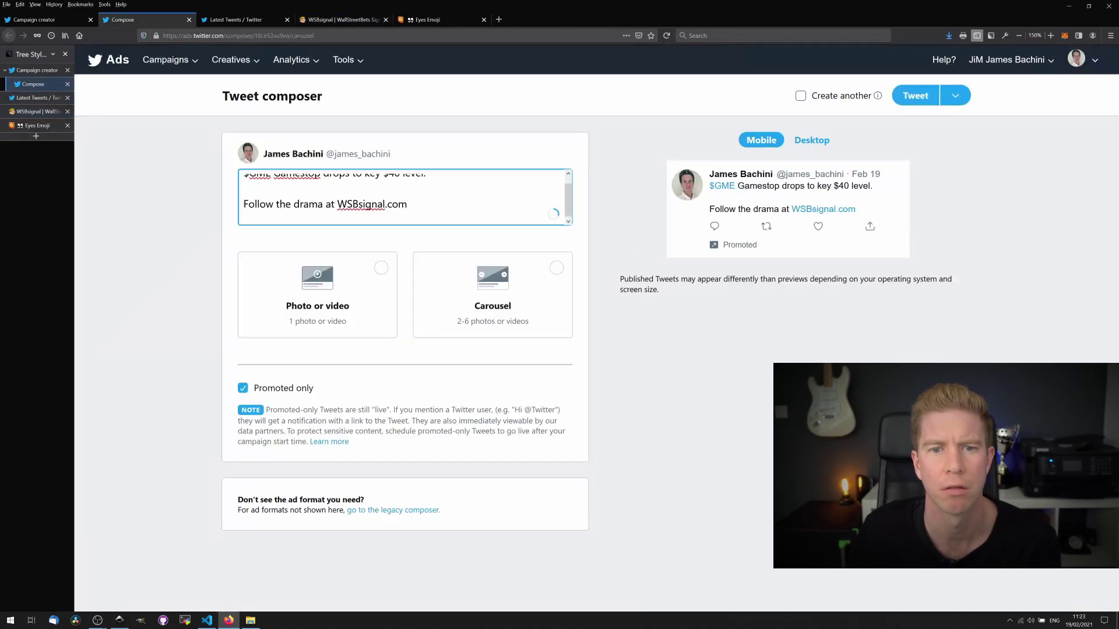
click(278, 326)
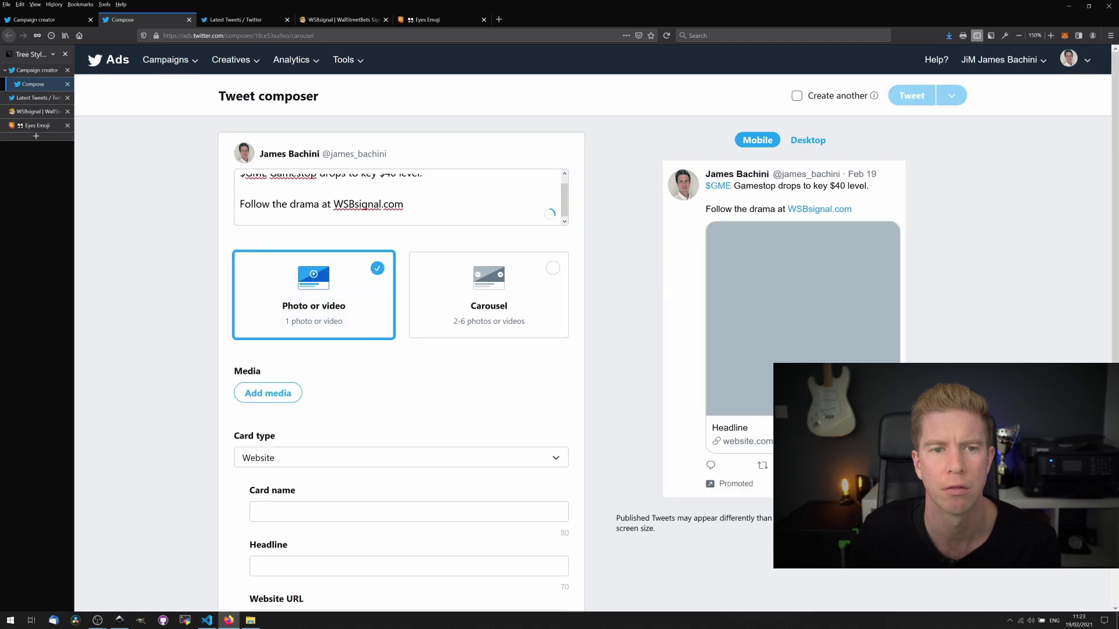
scroll(266, 251, down, 2)
click(266, 252)
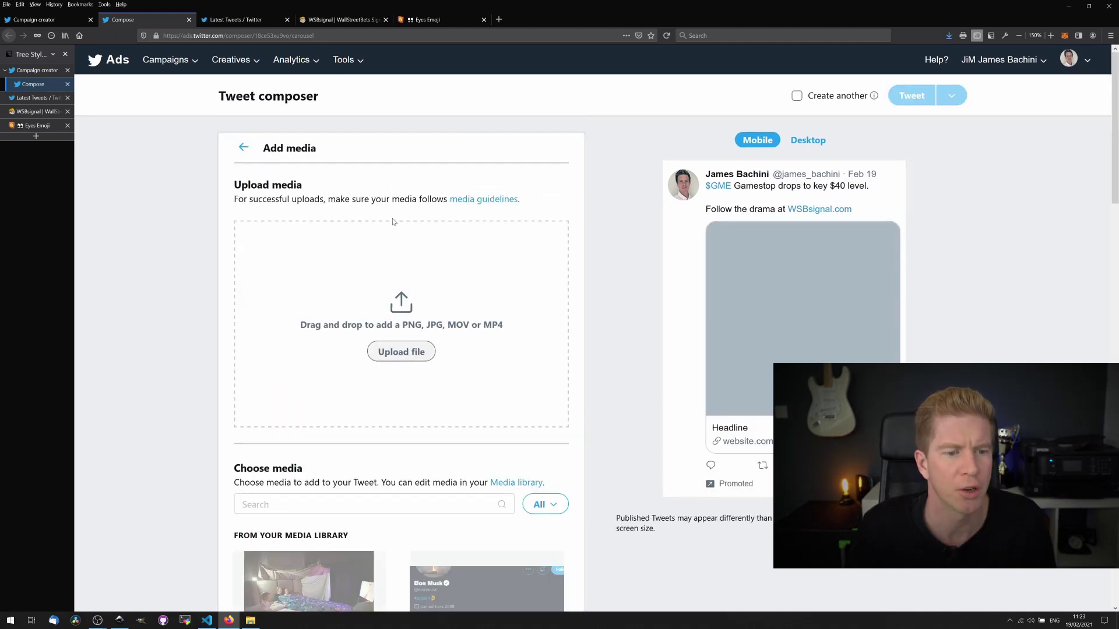
click(392, 355)
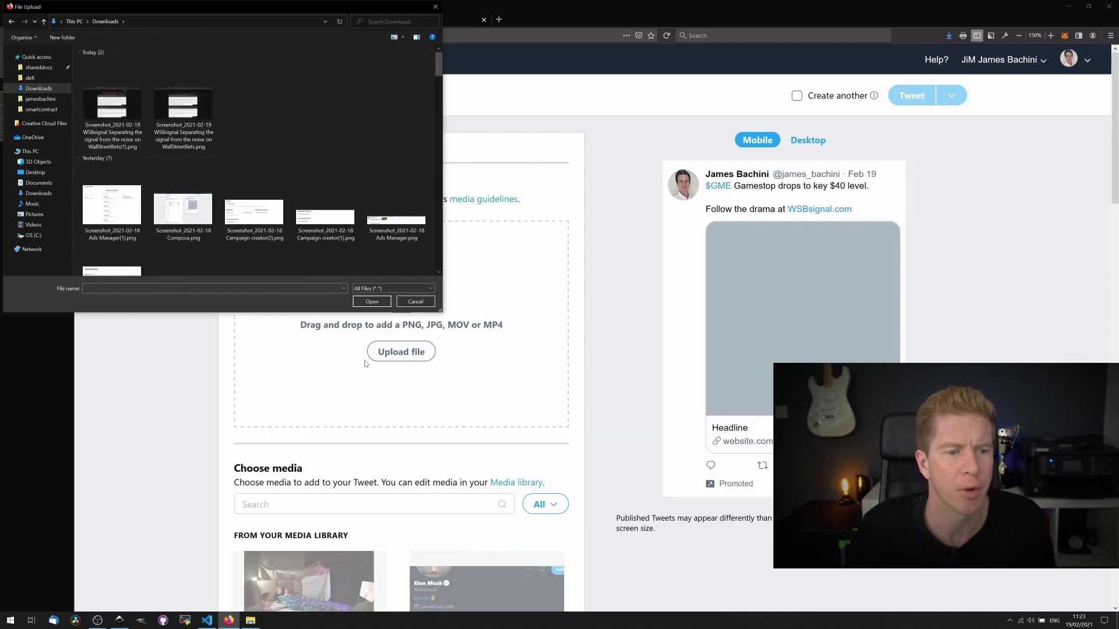
double_click(110, 109)
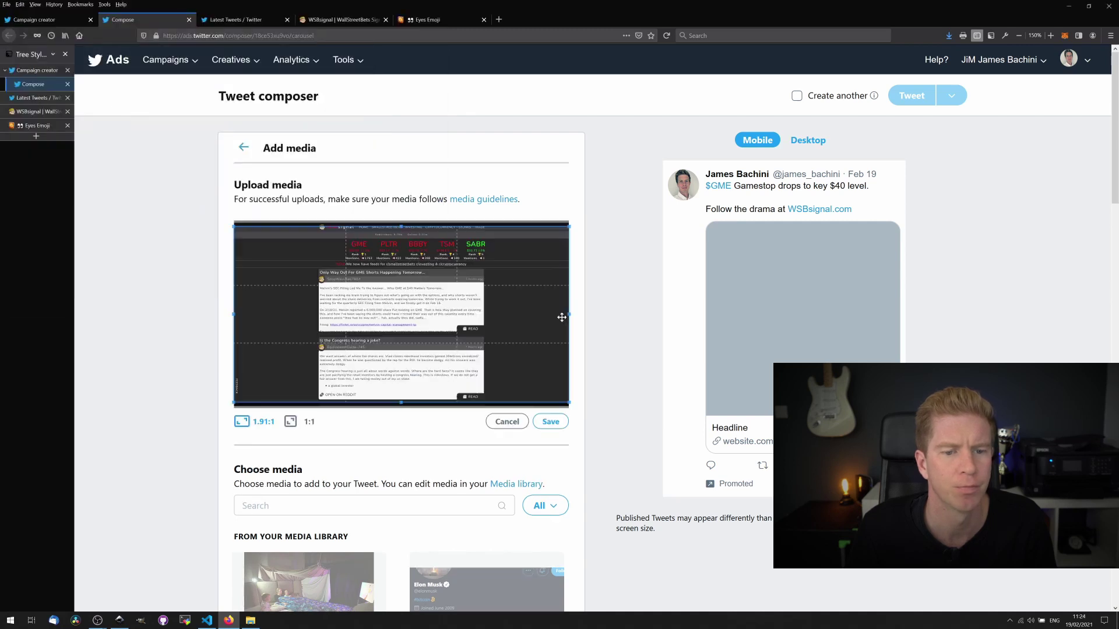
click(550, 423)
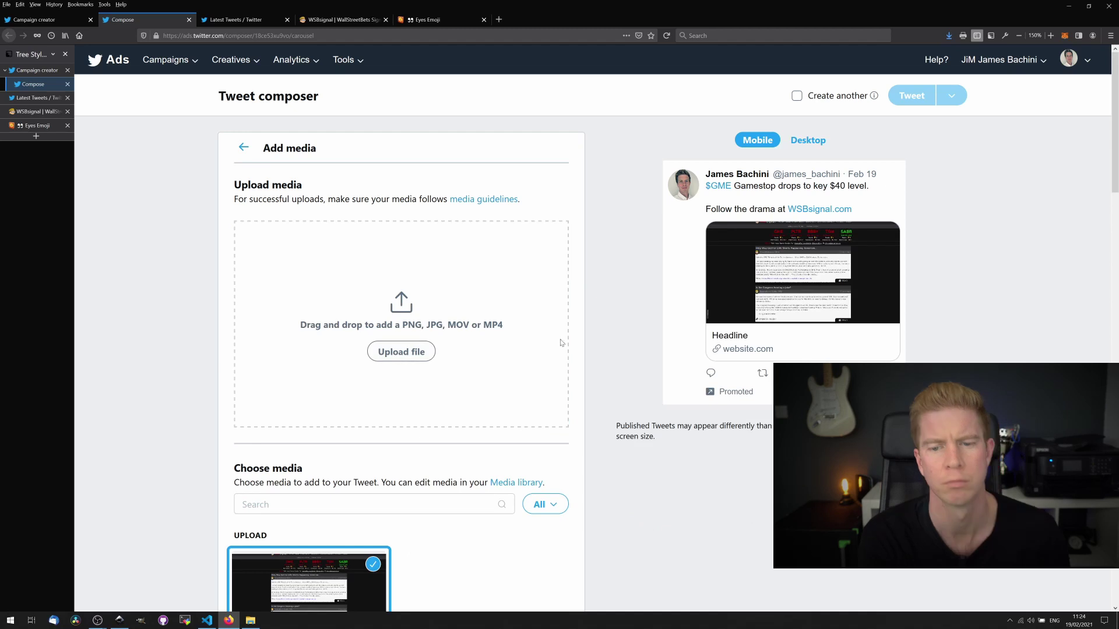
click(243, 147)
scroll(408, 350, down, 5)
click(409, 340)
text(Wall)
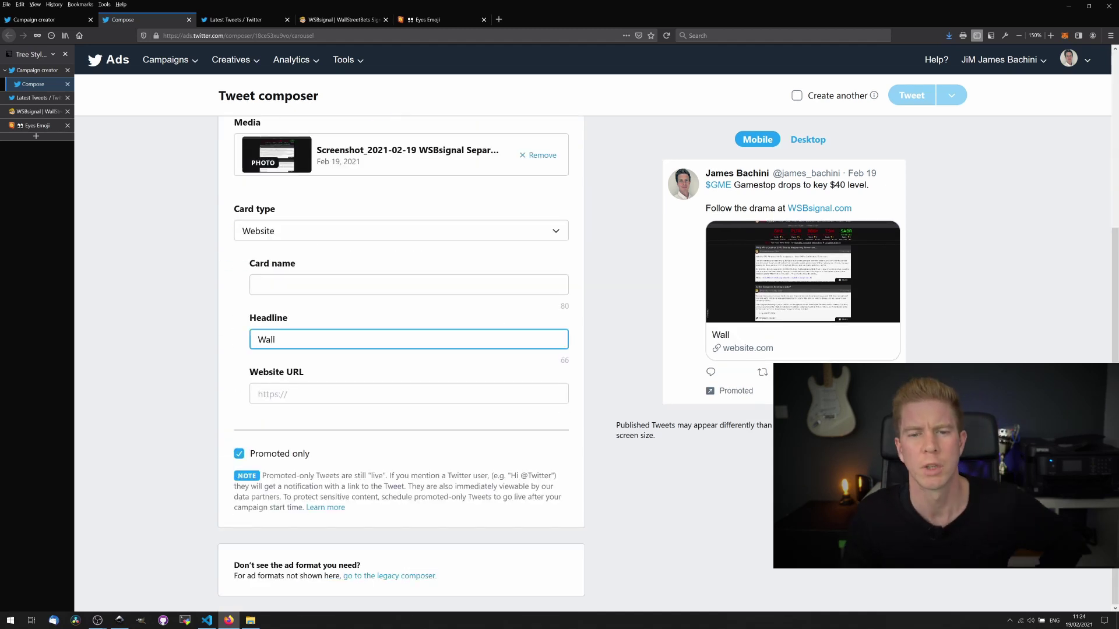
text(StreetBets Signal Feed)
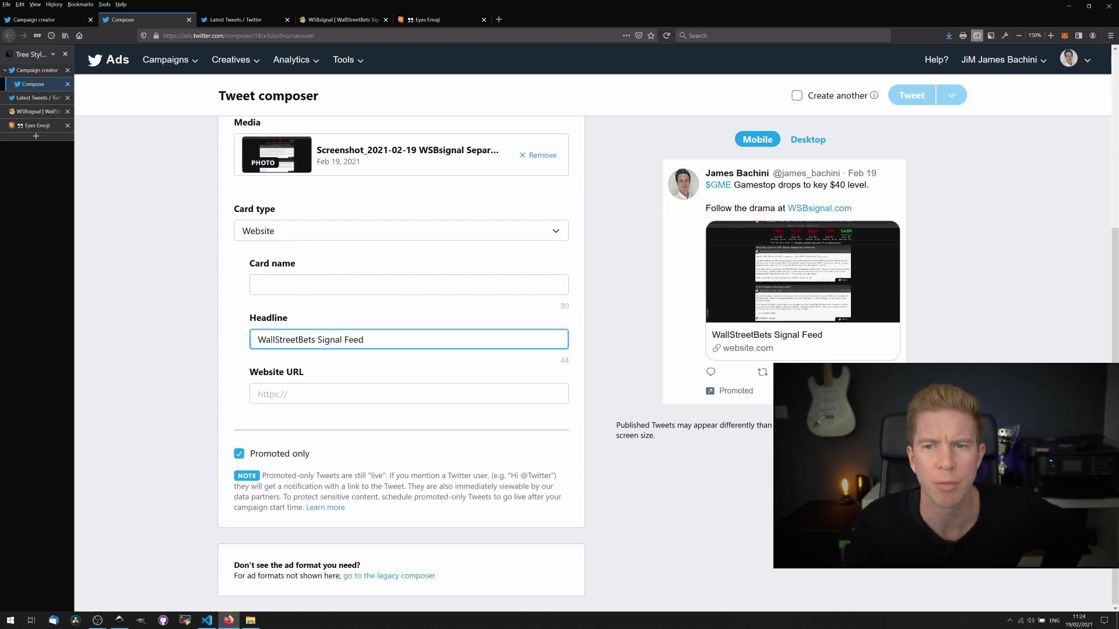
key(ctrl+a)
text(Best Of WallStreetBEts)
key(Tab)
text(https://wsbsignal.com/)
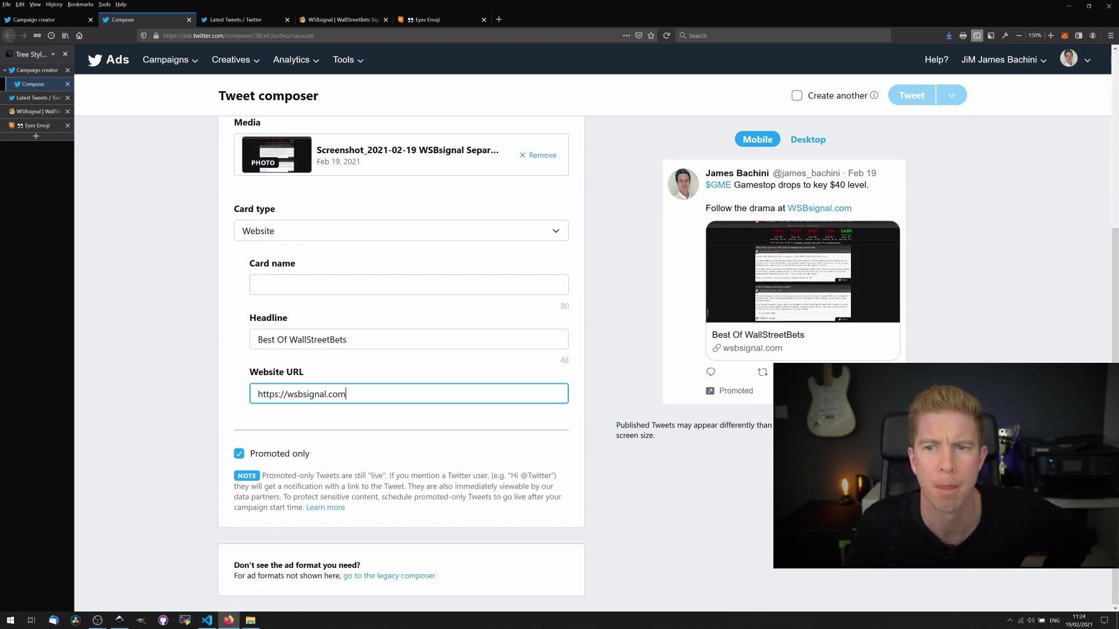
click(907, 94)
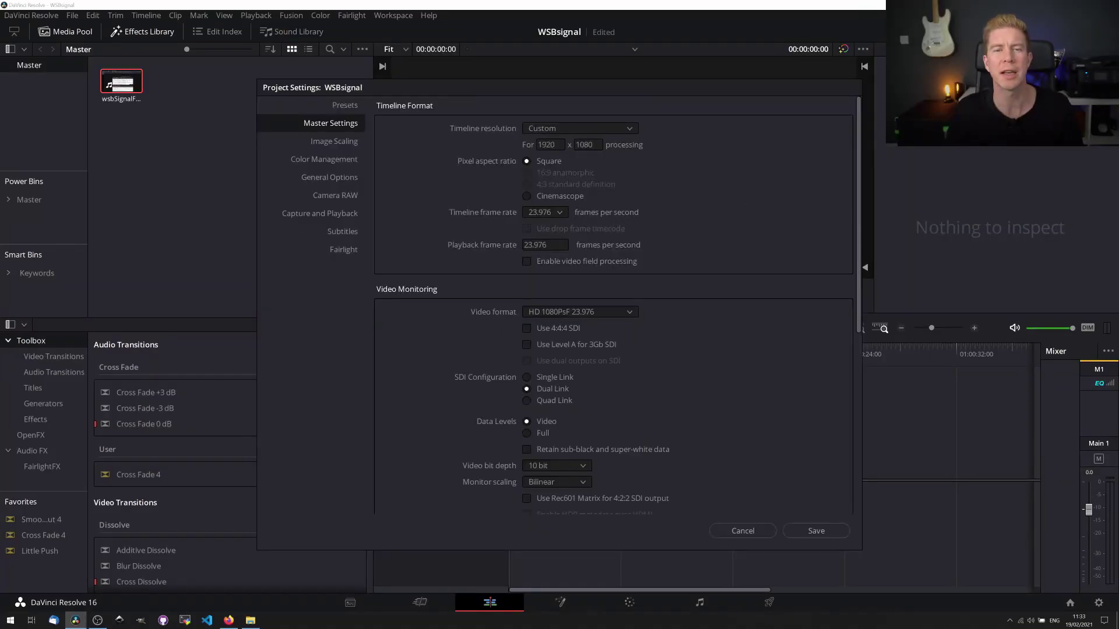
- Set the project's custom timeline resolution to 1200 x 1200 and save the project settings
double_click(548, 144)
text(12)
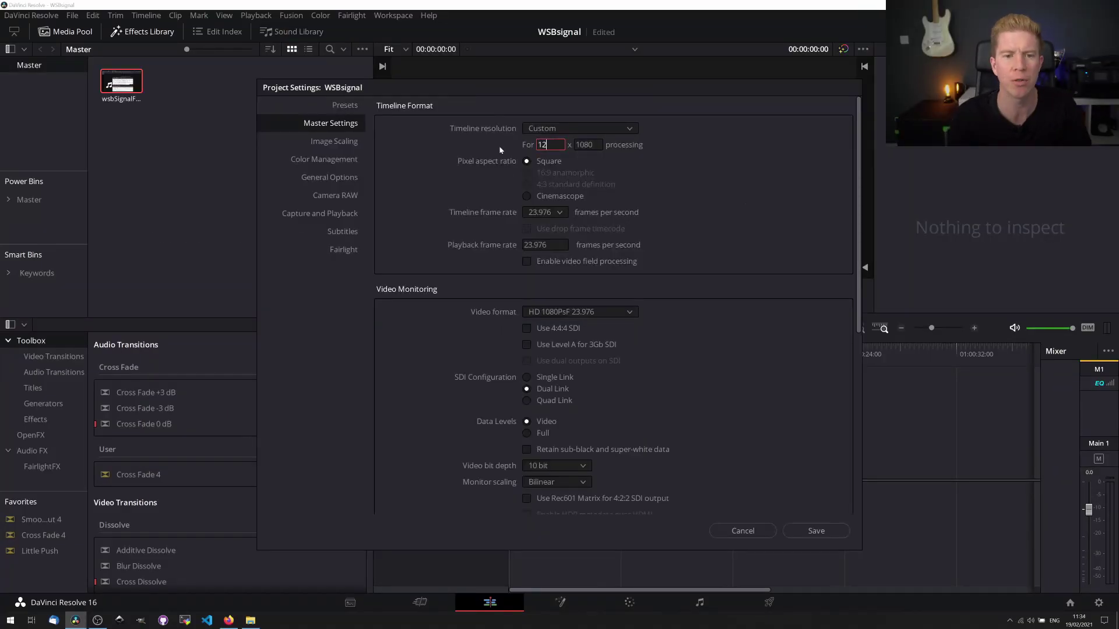
text(00)
key(Tab)
text(142)
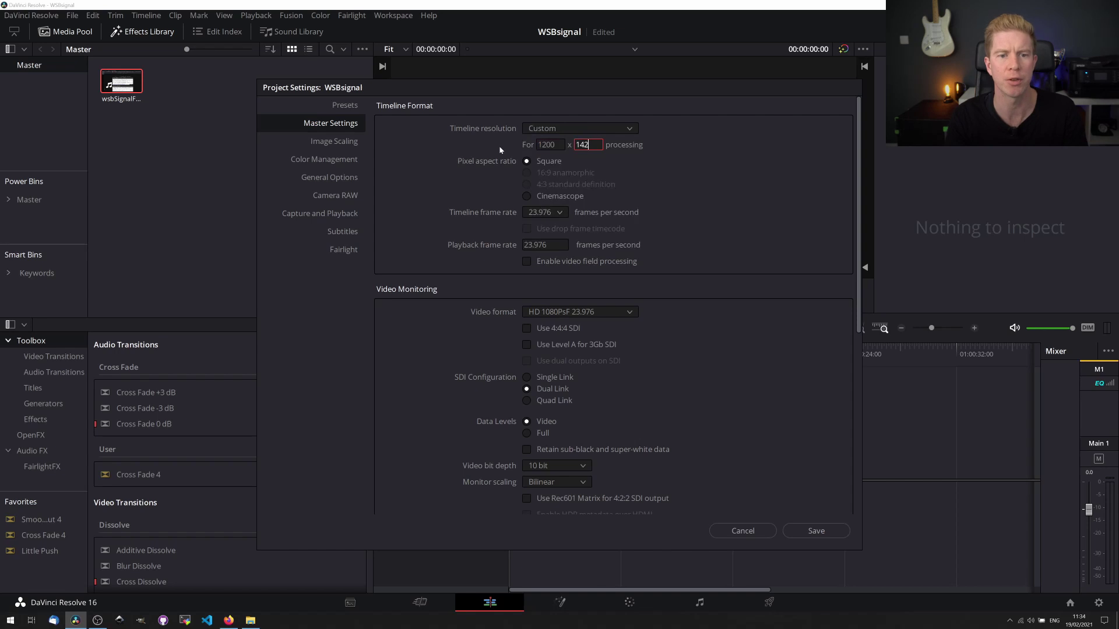
key(BackSpace)
key(BackSpace)
text(200)
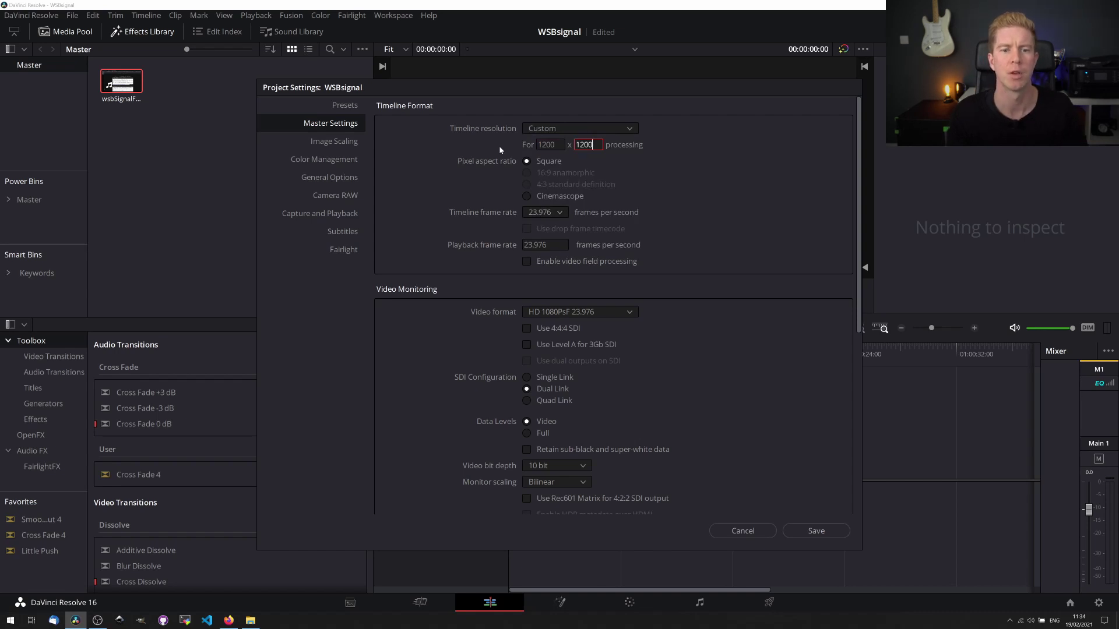
click(810, 529)
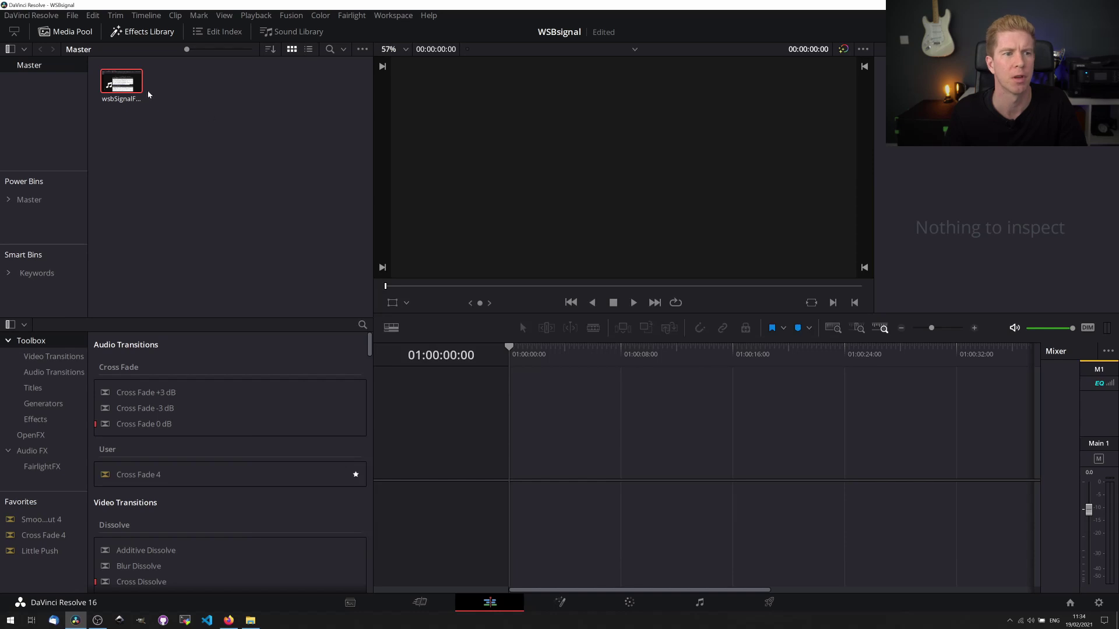
- Place the WSBsignal footage at the timeline start and set its zoom to 1.770 and position to X -77, Y 23
drag(120, 99, 518, 443)
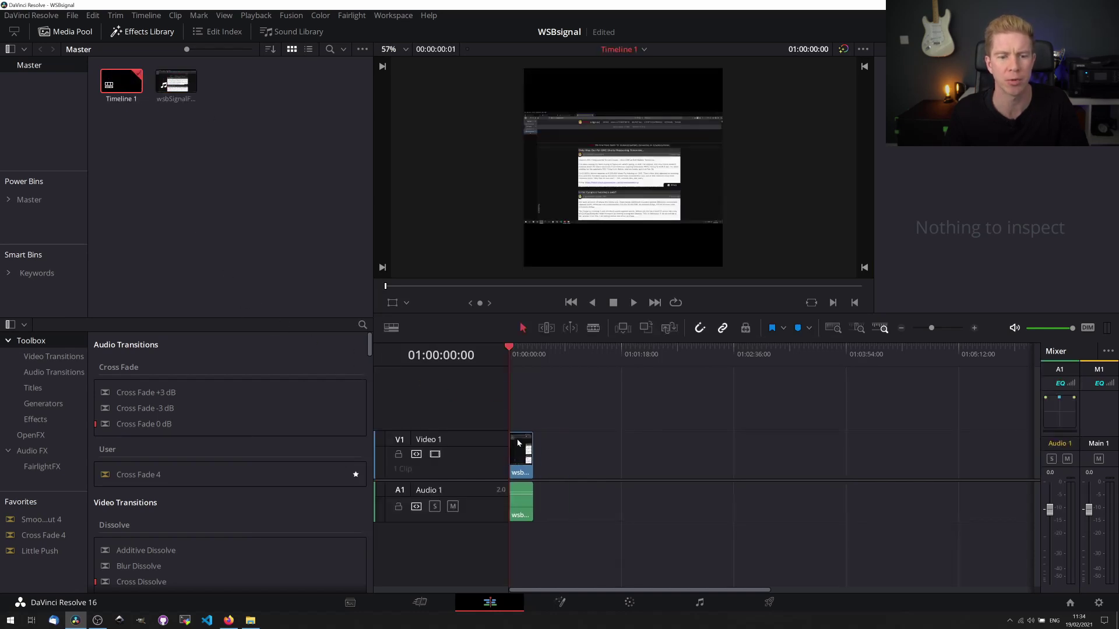
click(517, 451)
drag(993, 183, 1042, 183)
key(space)
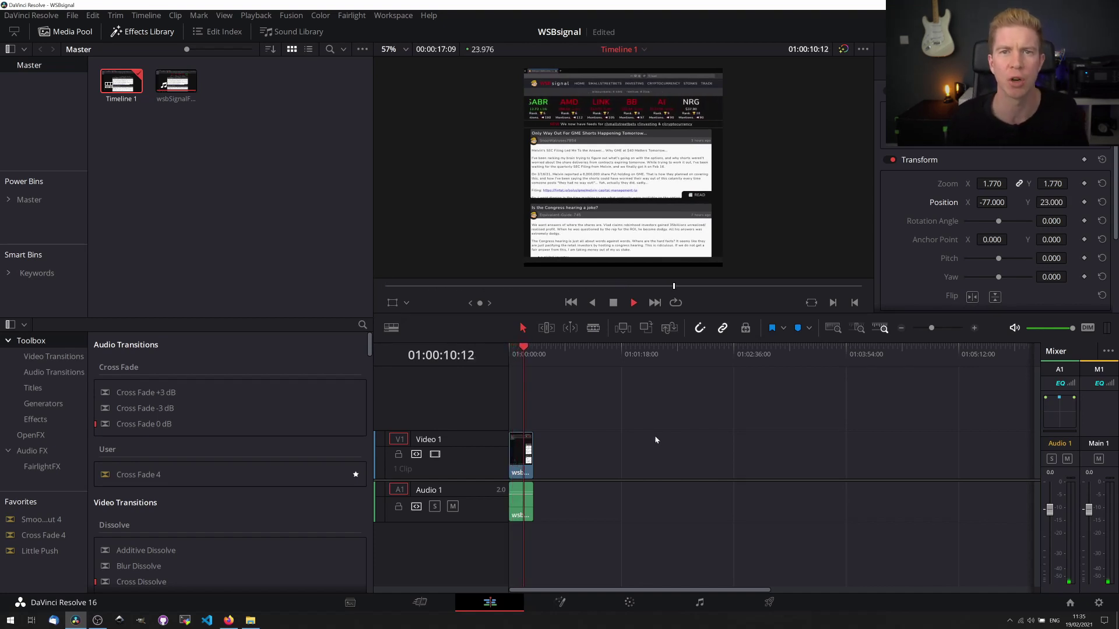
click(510, 354)
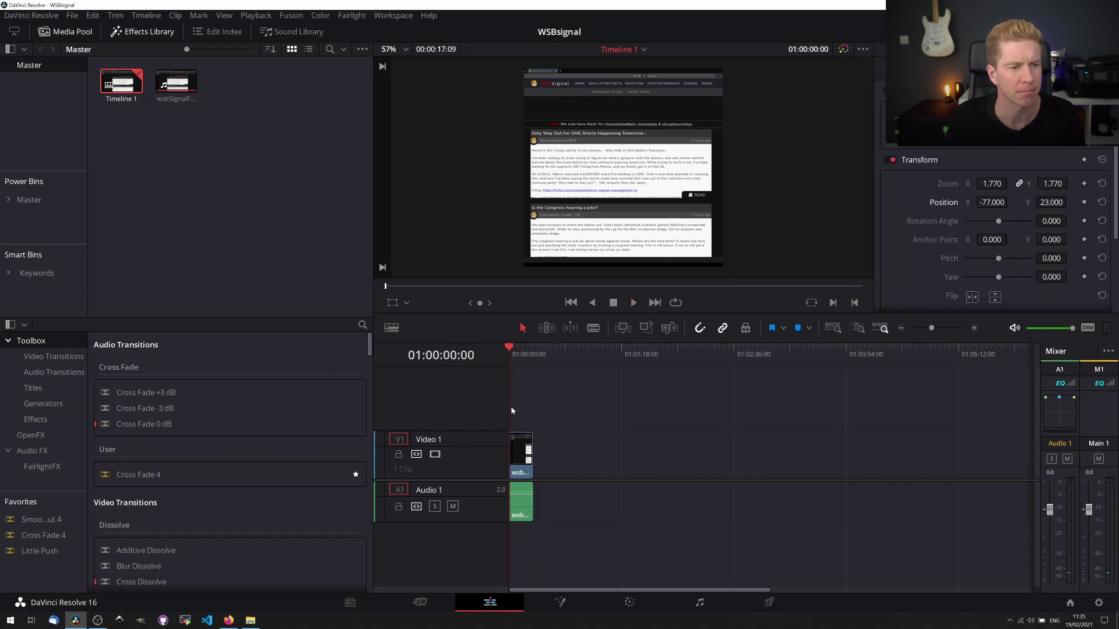
- Add the 3D Title Dramatic Mood at the start of a second video track and preview the cut at its end
click(34, 389)
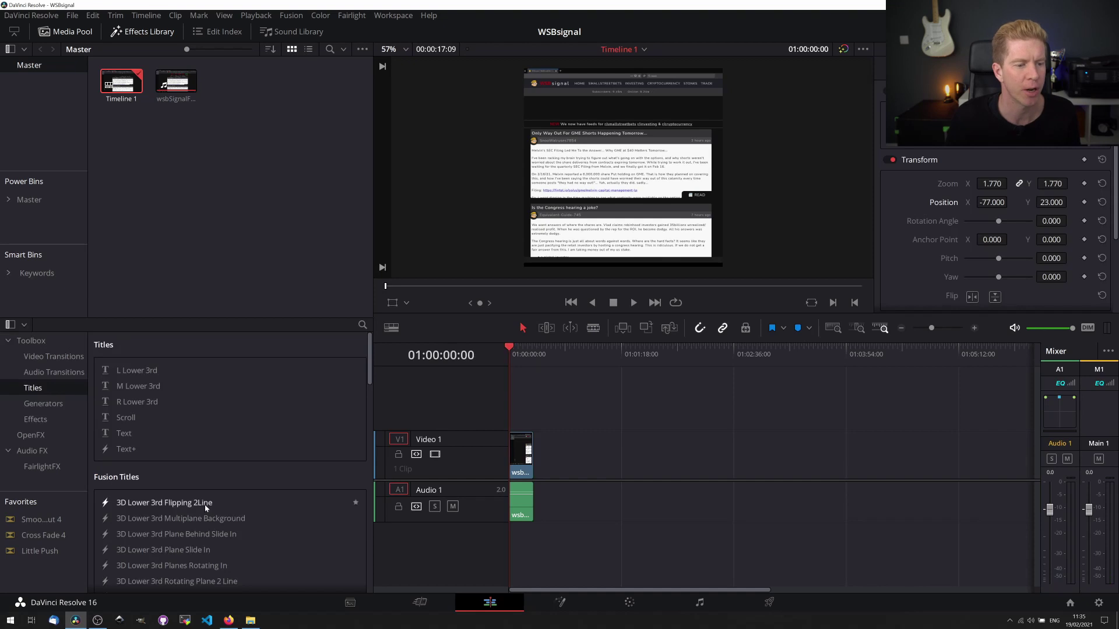
scroll(206, 502, down, 3)
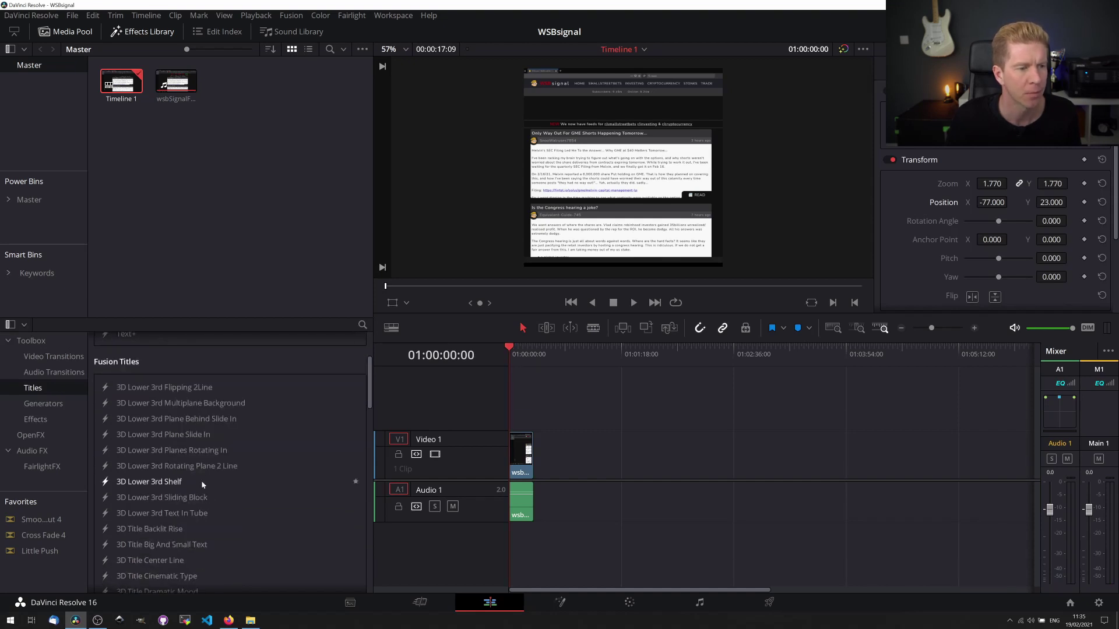
scroll(202, 485, down, 1)
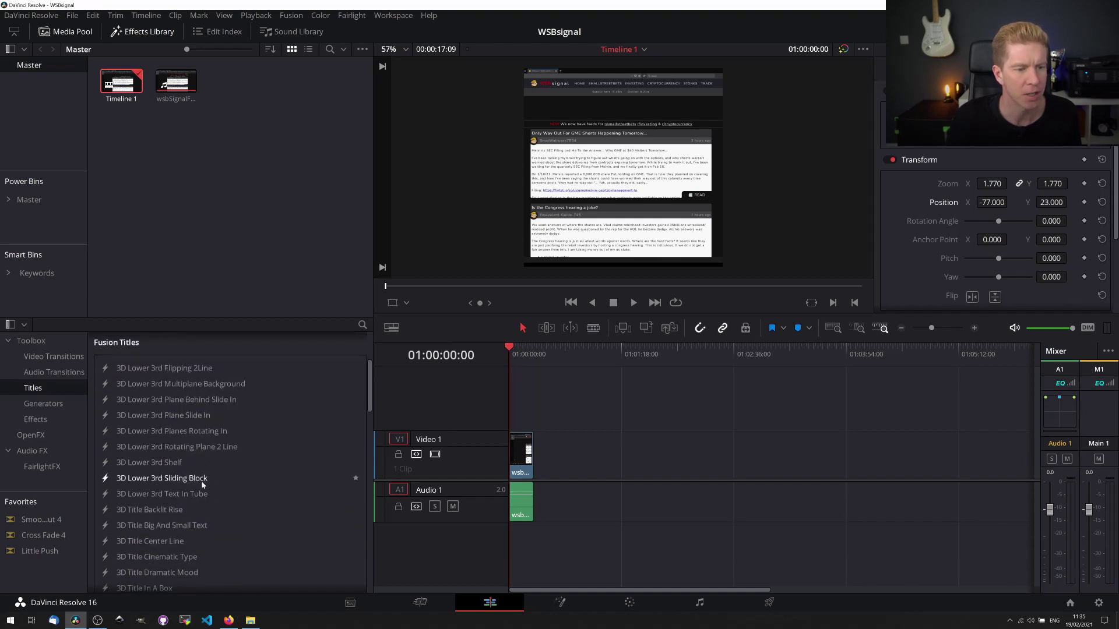
scroll(219, 499, down, 2)
drag(192, 533, 513, 416)
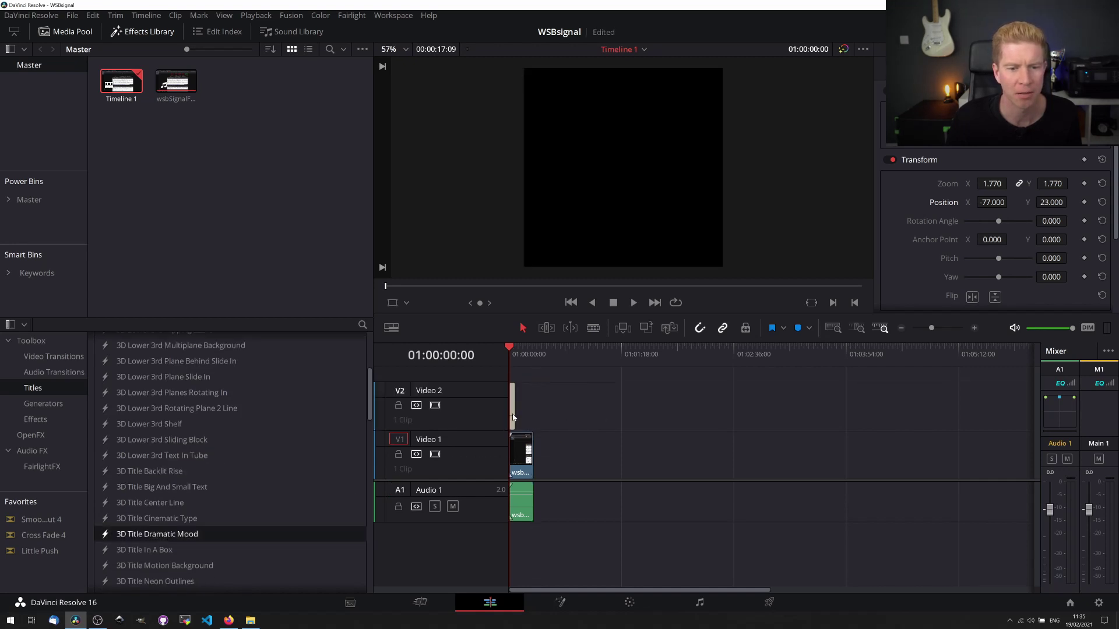
click(515, 347)
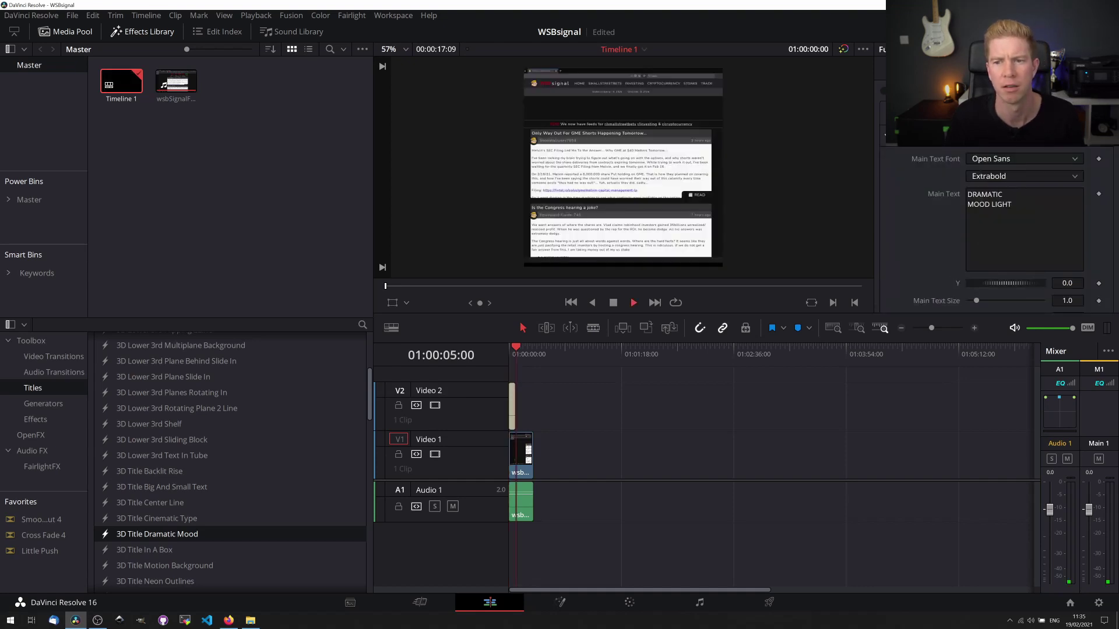
click(726, 363)
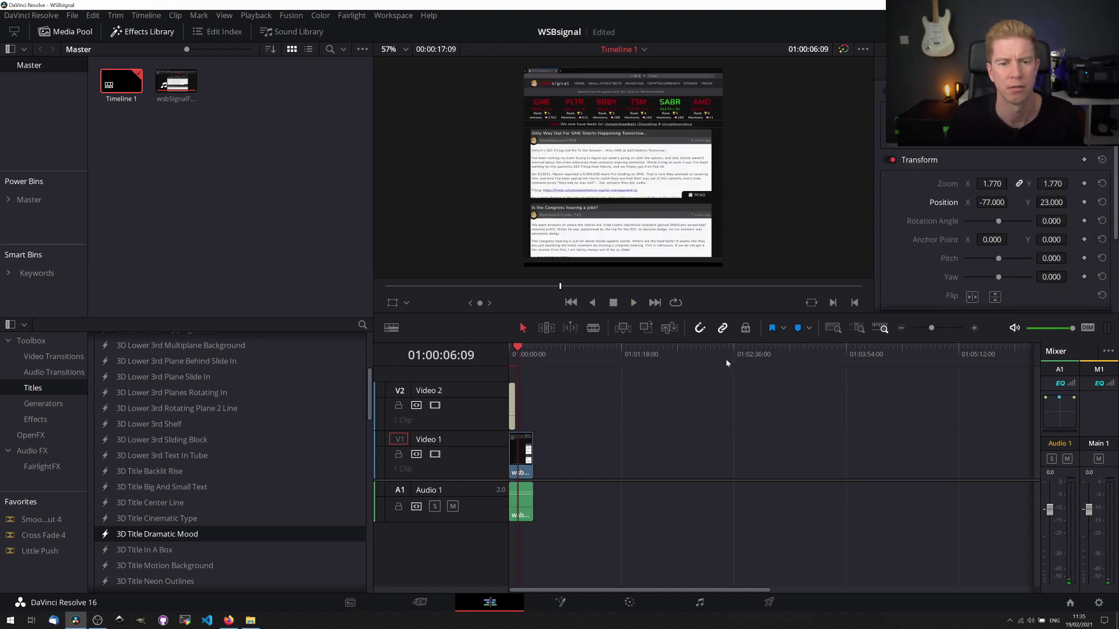
click(515, 349)
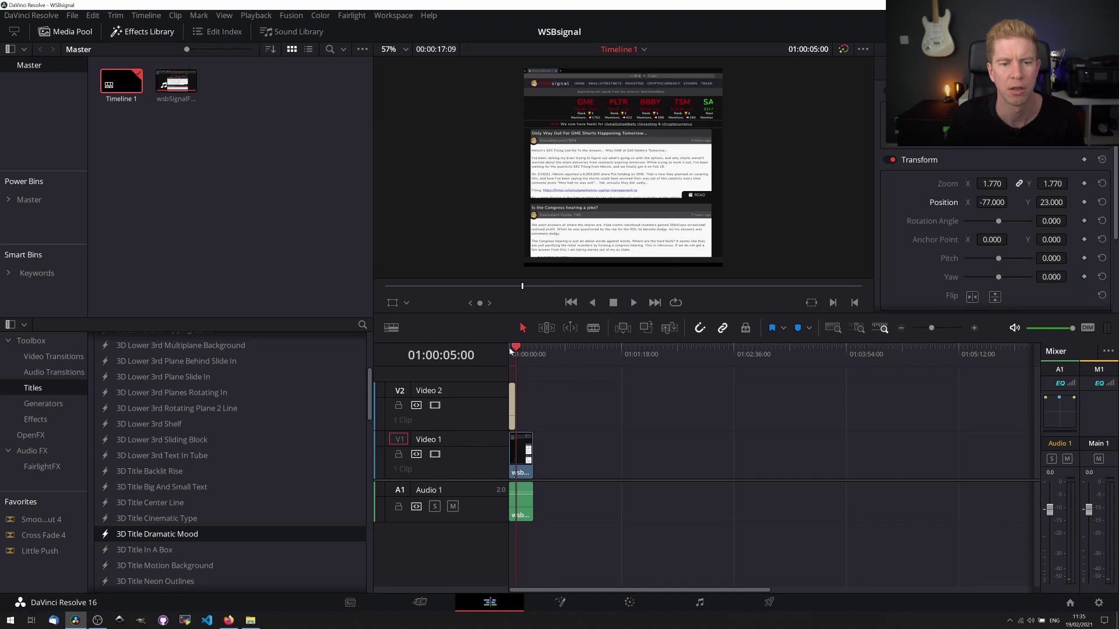
- Preview the Dramatic Mood title from the timeline start and replace its main text with "DRAMA!"
click(510, 348)
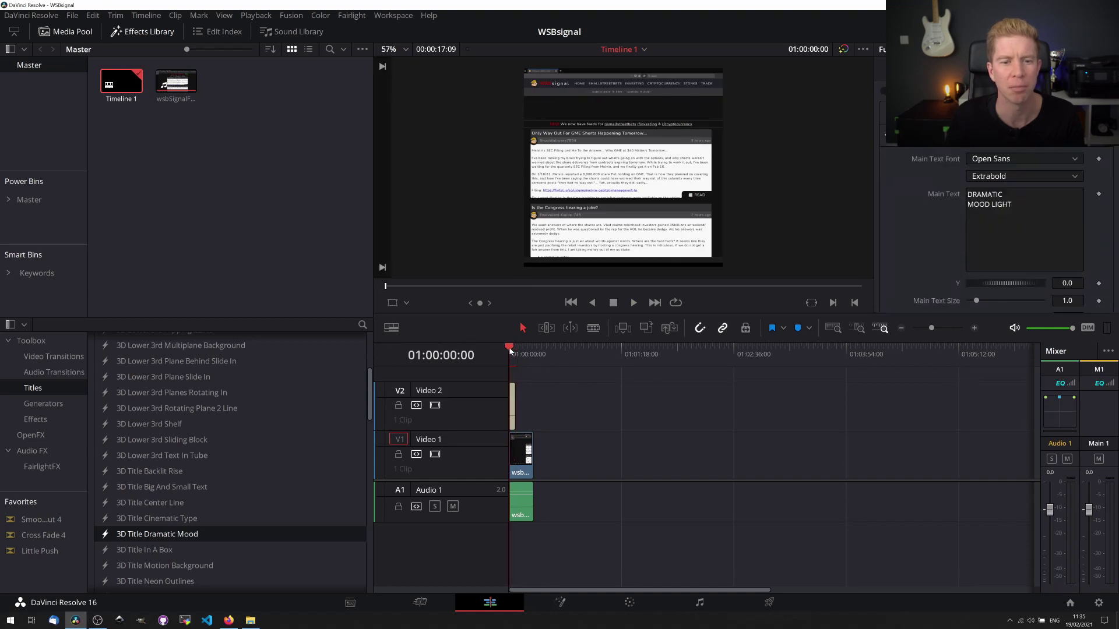
key(space)
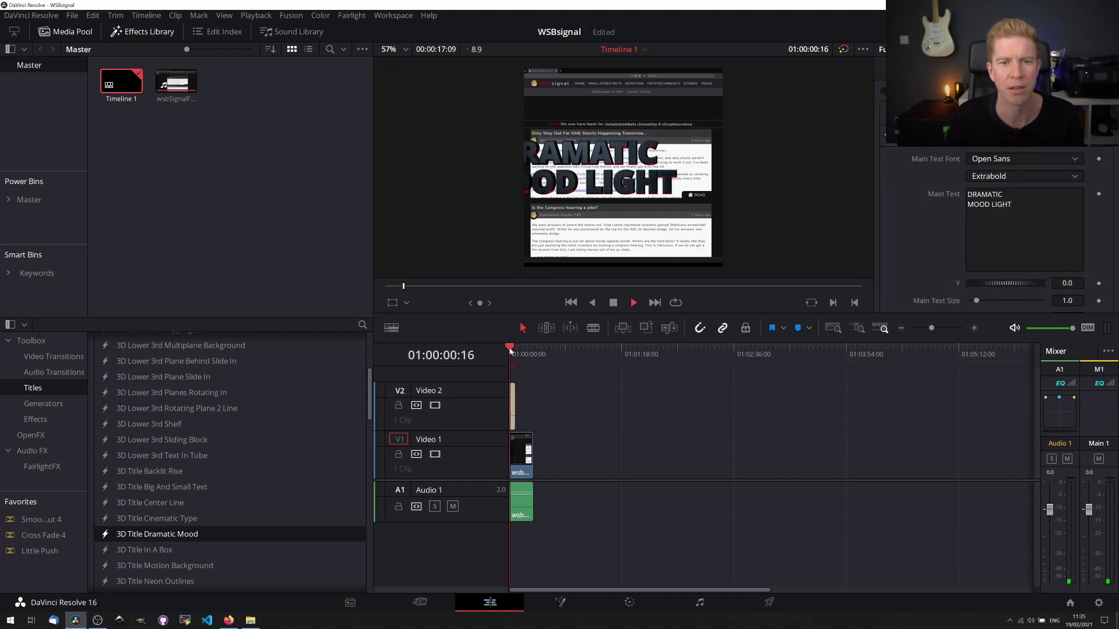
key(space)
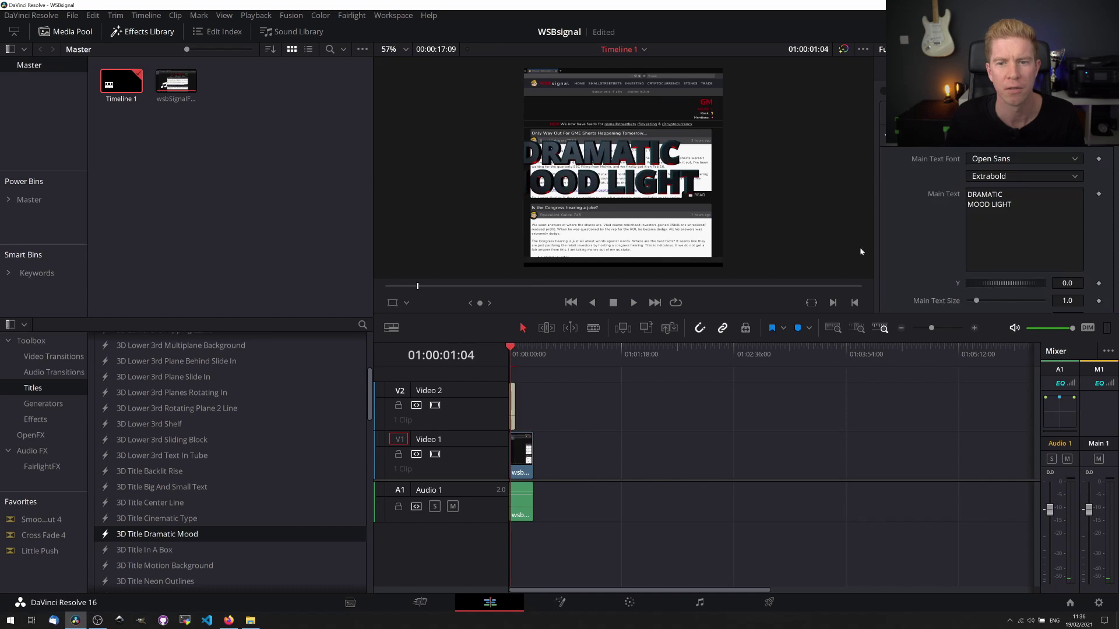
click(1024, 233)
key(ctrl+a)
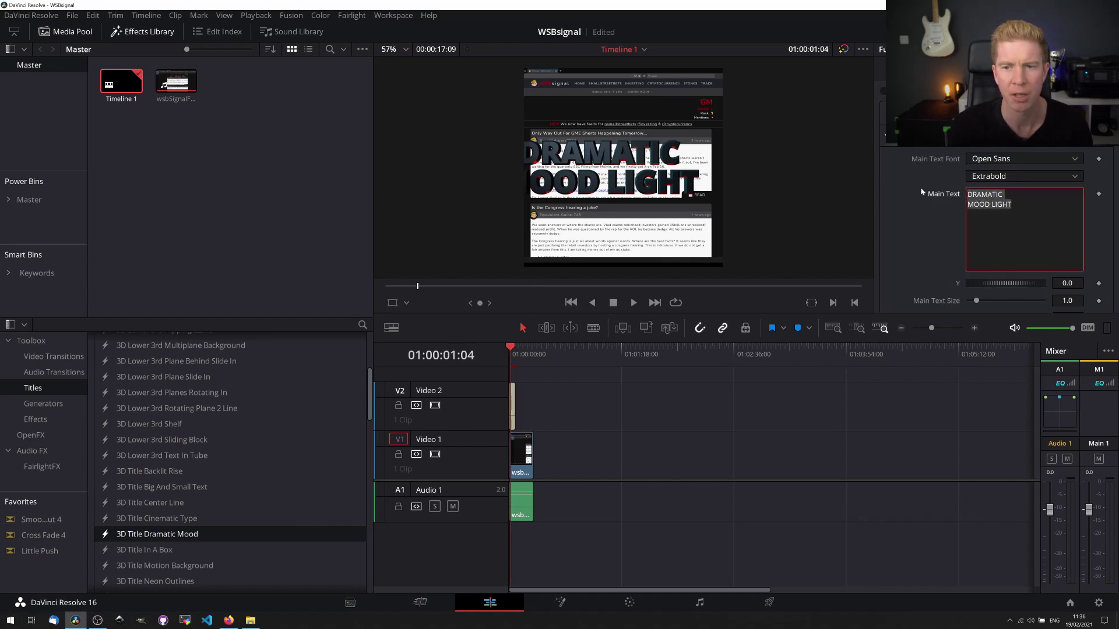
text(D)
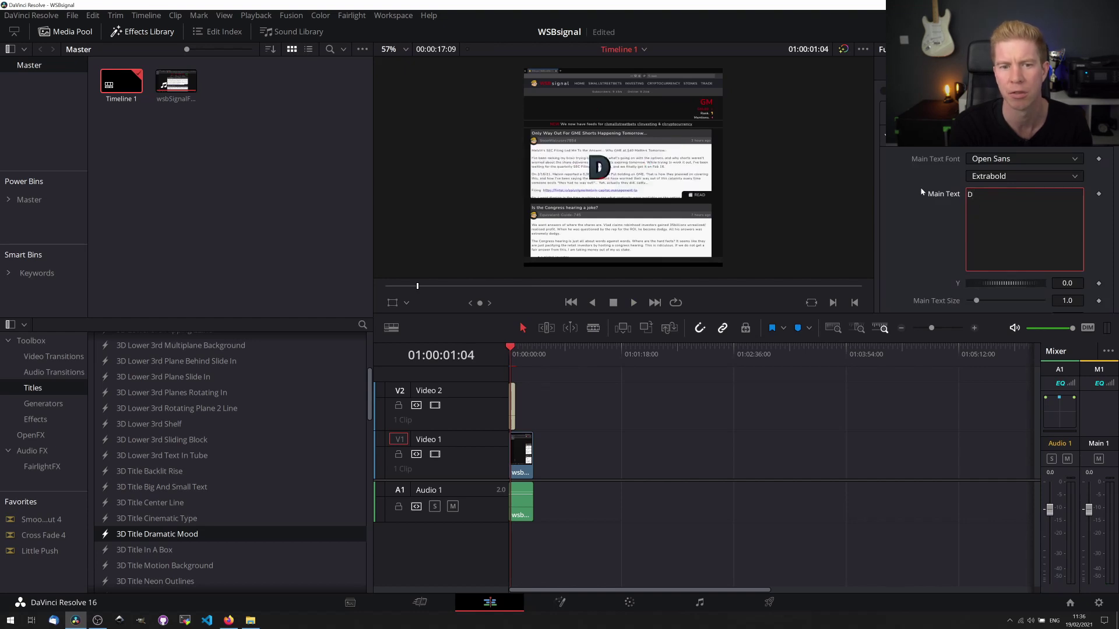
text(RAMA!)
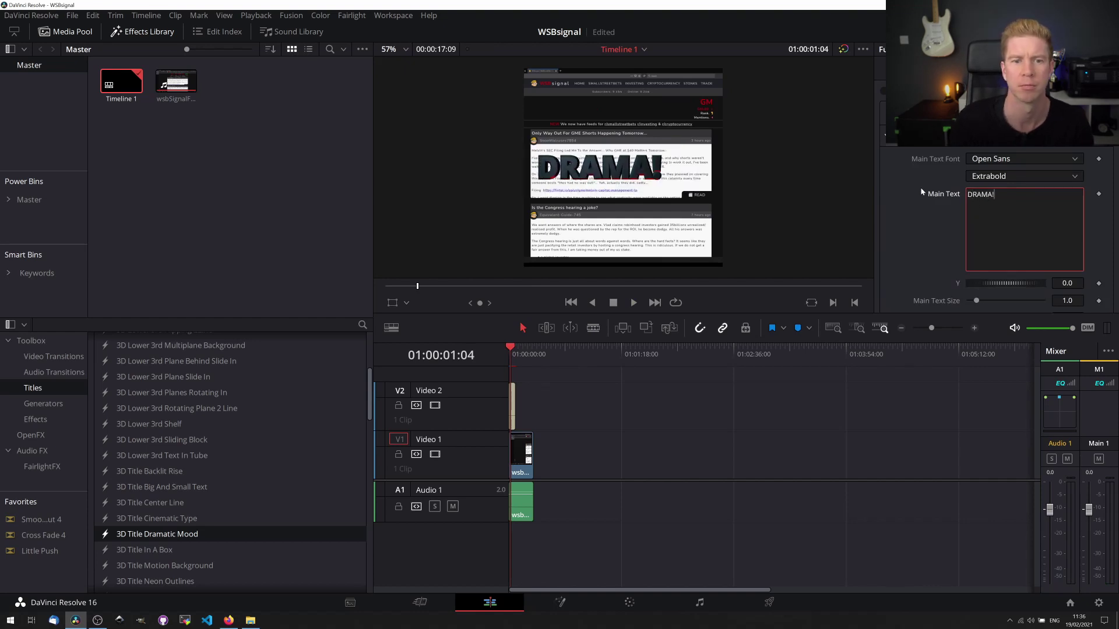
- Set the title's text face color to dark red, #aa0000
scroll(922, 198, down, 4)
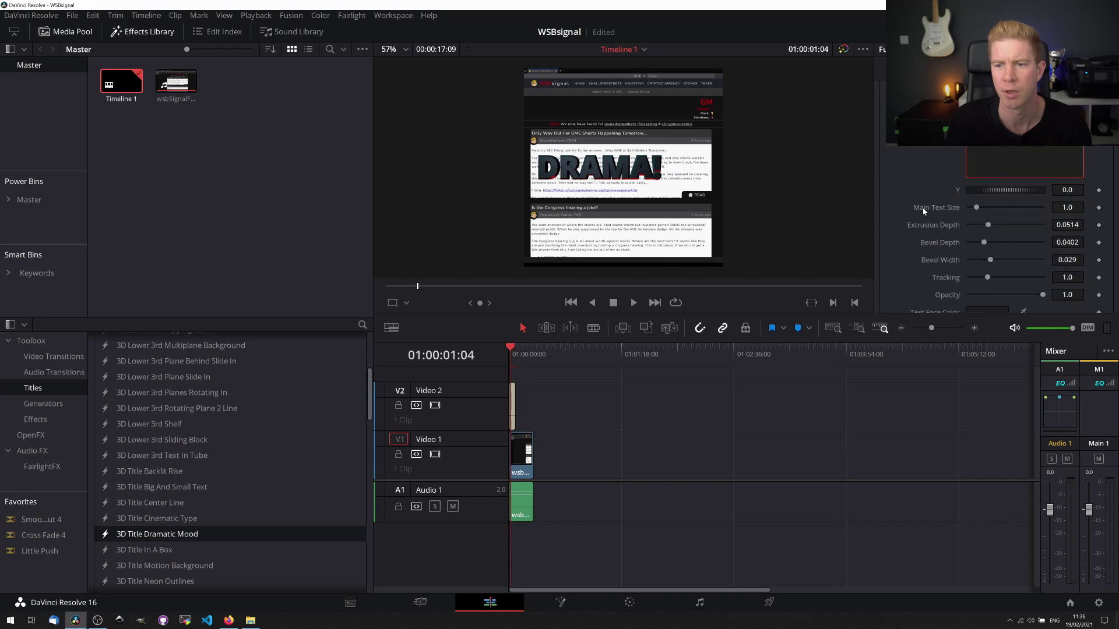
scroll(926, 215, down, 3)
click(994, 242)
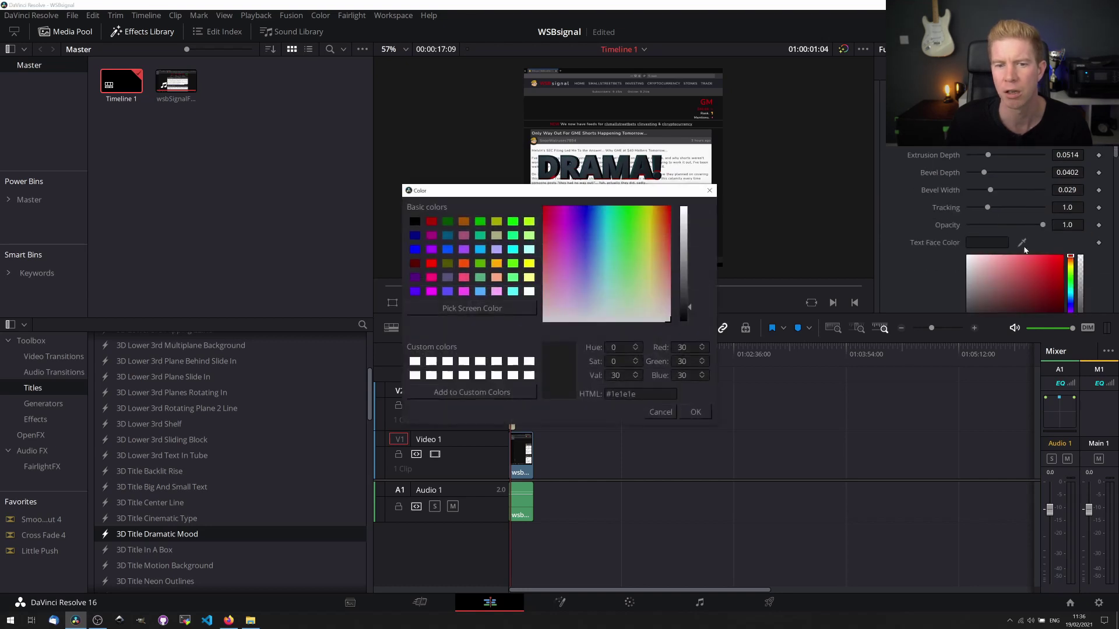
click(431, 223)
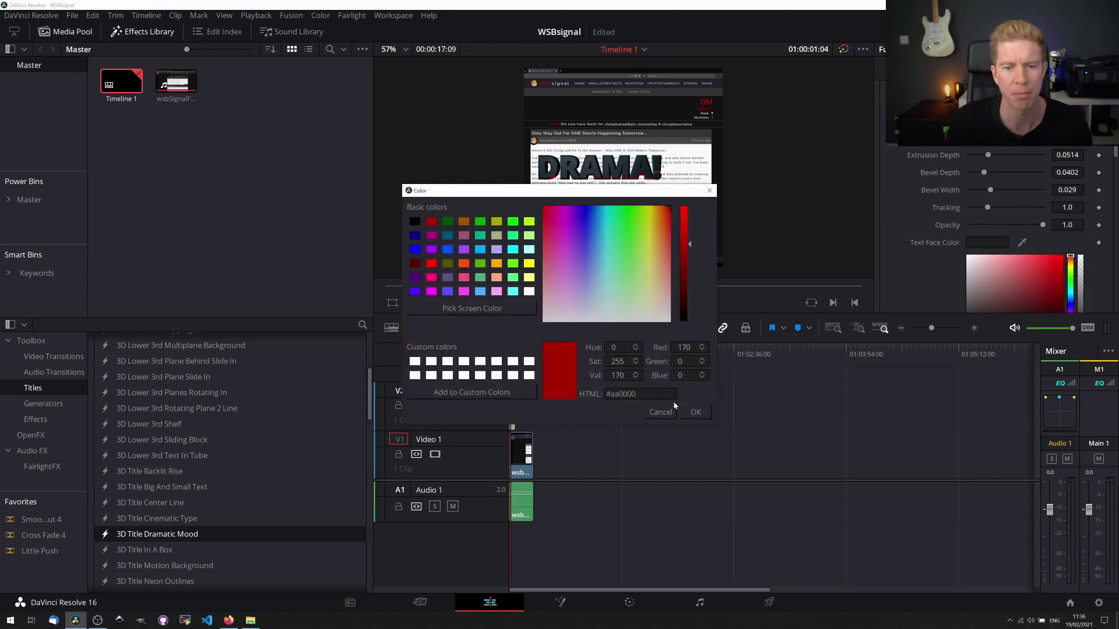
click(697, 412)
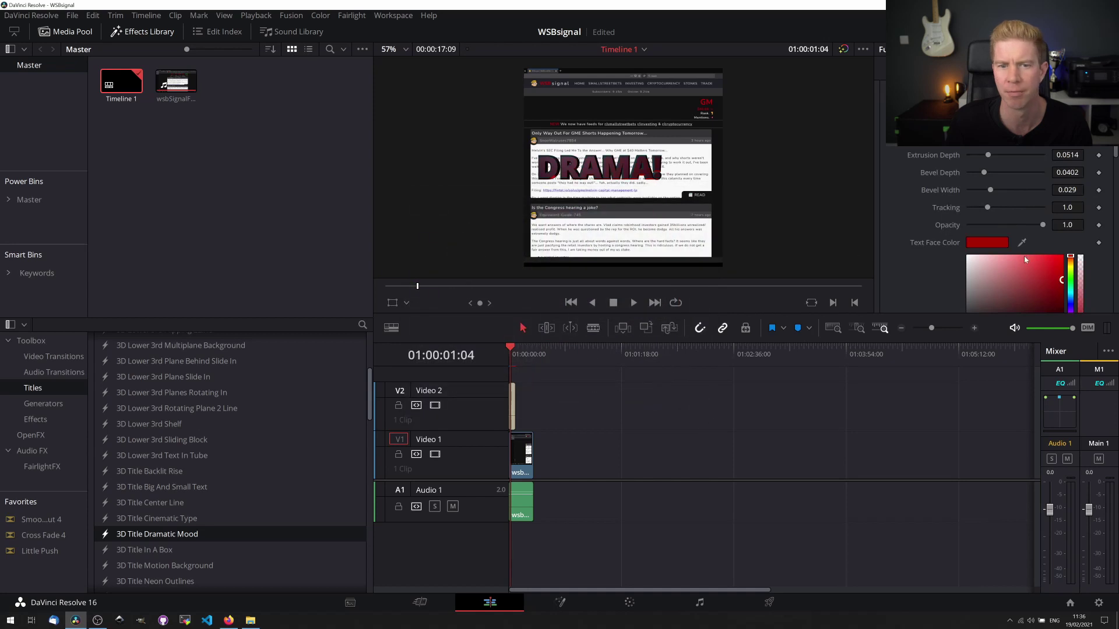
- Look through the title's remaining color and lighting settings and play the cut from the start
scroll(1014, 248, down, 3)
scroll(1017, 245, up, 4)
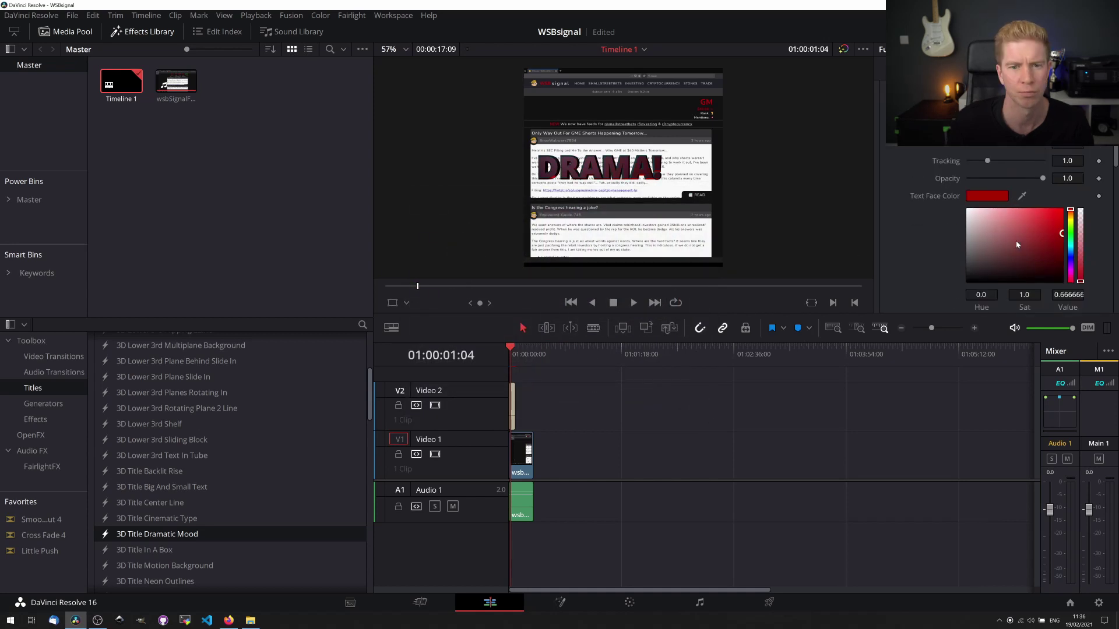
scroll(1017, 245, down, 10)
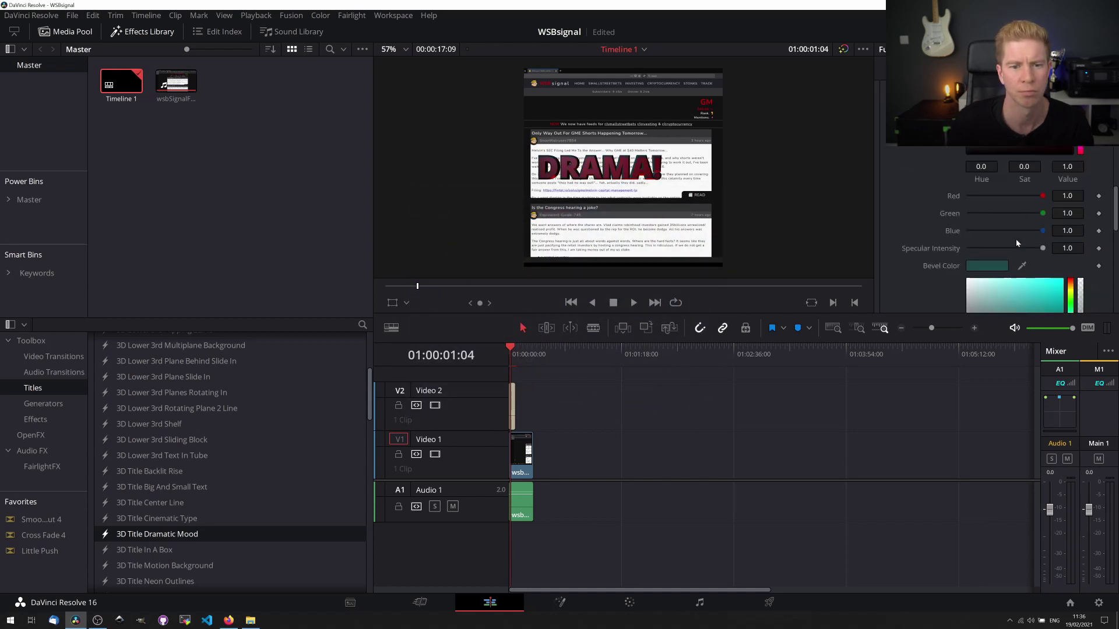
scroll(1023, 247, up, 5)
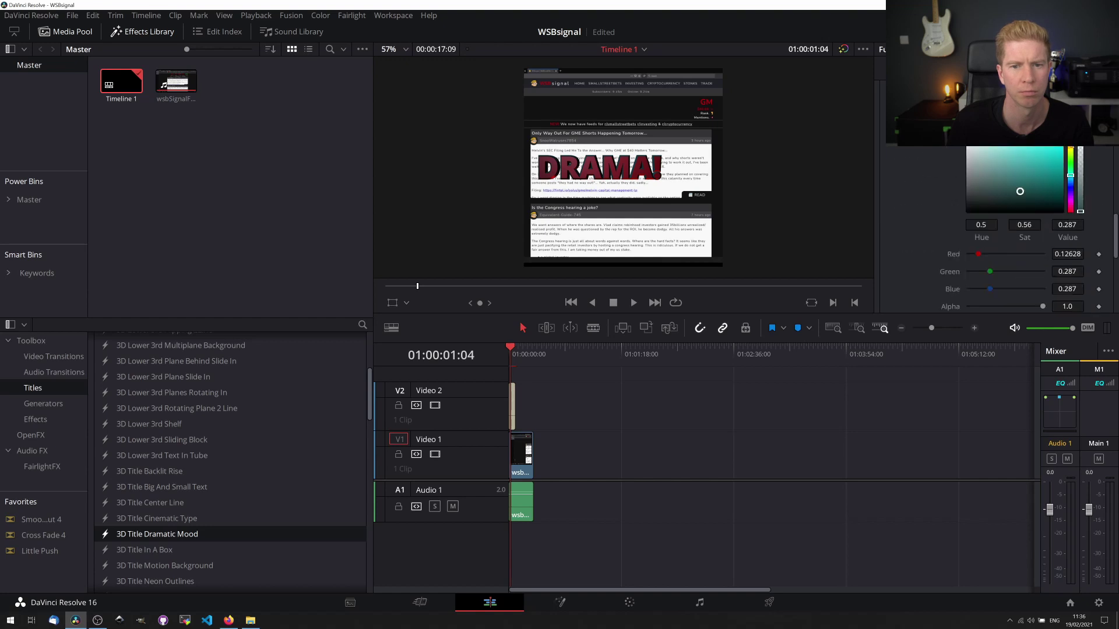
scroll(916, 259, down, 10)
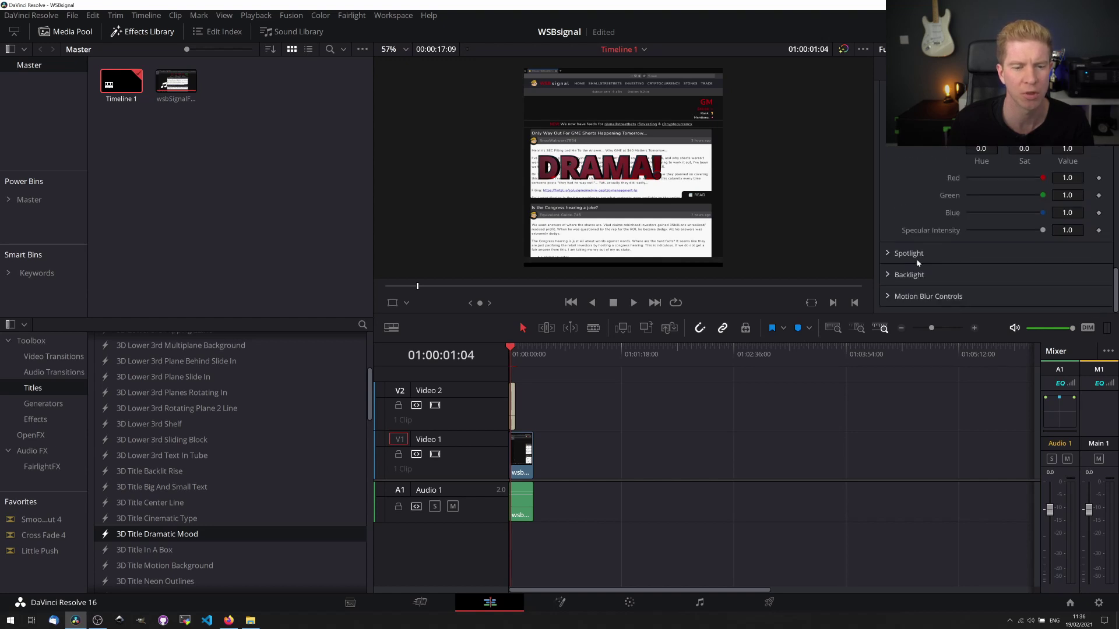
scroll(919, 263, up, 10)
key(Home)
key(space)
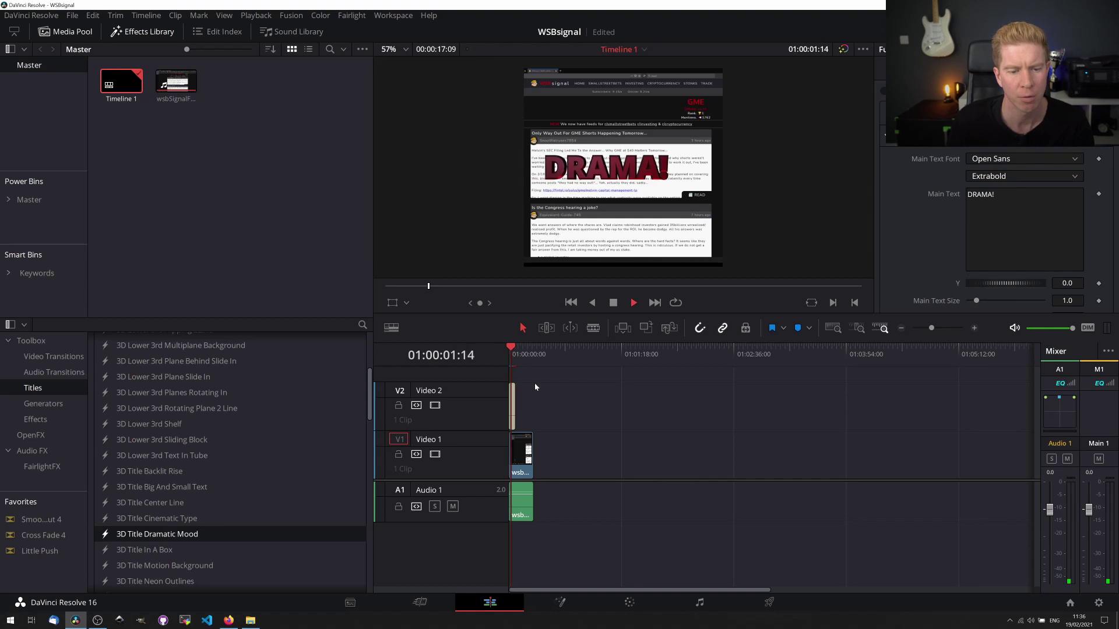
key(space)
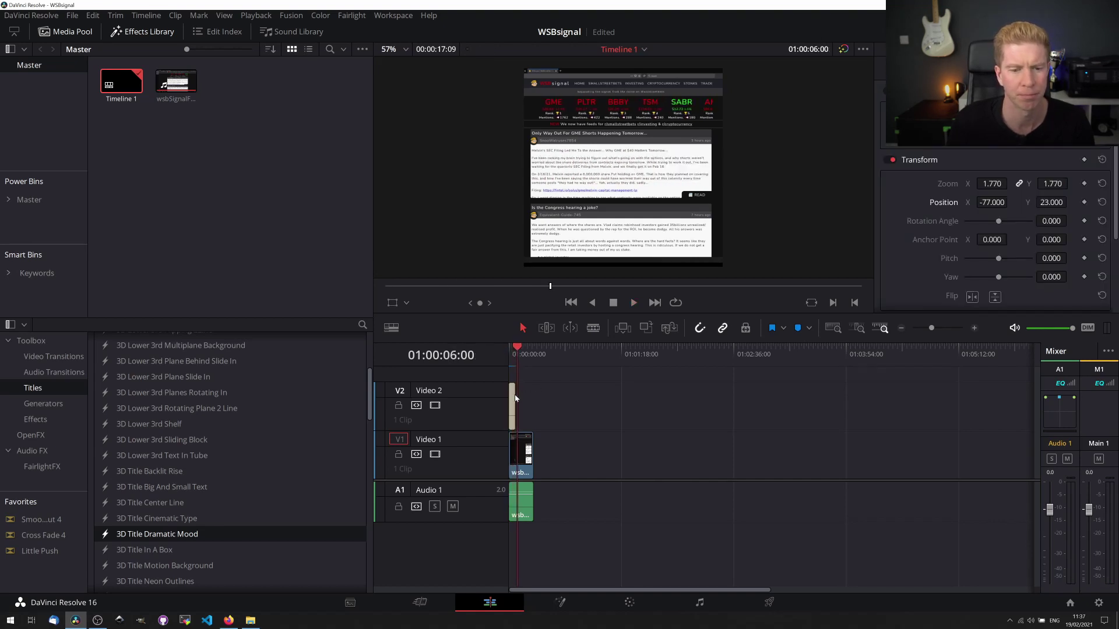
- Copy the DRAMA! title and paste the copy on the second video track at 01:00:06:00
click(513, 393)
key(ctrl+c)
key(ctrl+v)
triple_click(978, 194)
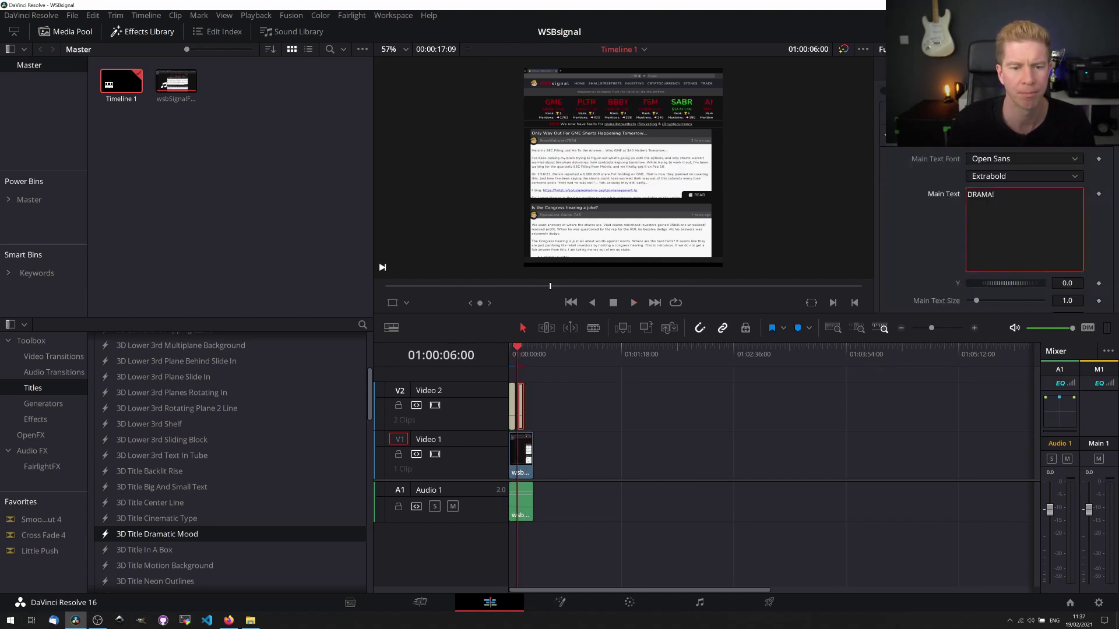
text(FOLLO)
key(BackSpace)
key(BackSpace)
key(BackSpace)
key(BackSpace)
key(BackSpace)
text(WALLSTREETBETSA)
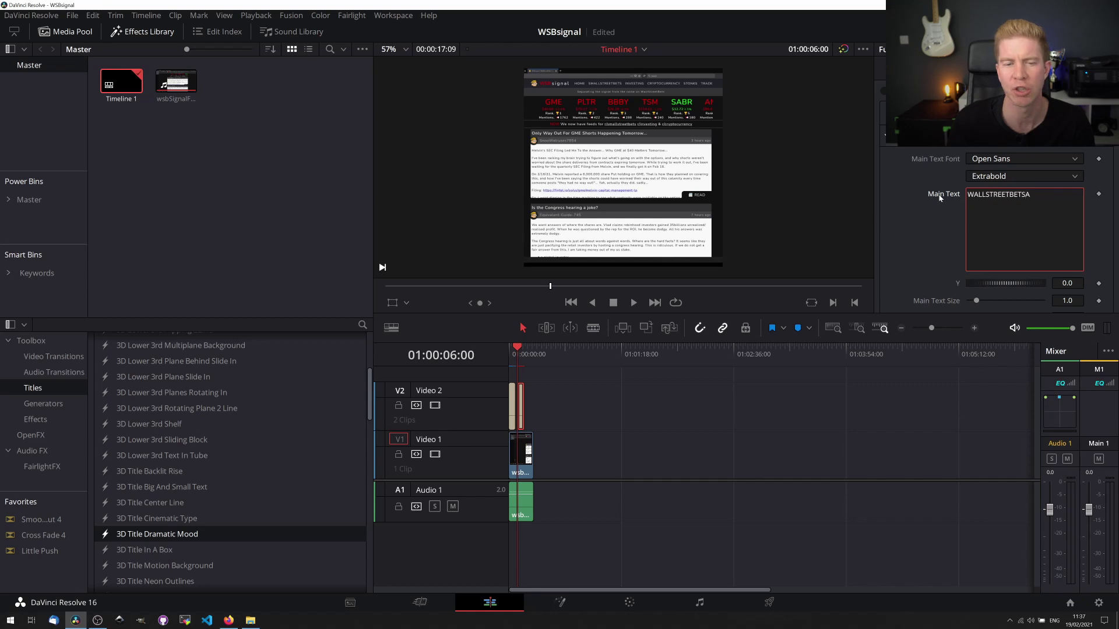
- Set the second title's main text to "GAMESTOP"
key(ctrl+a)
text(GAS)
- Paste a third copy of the title near the end of the footage and set its text to "FOLLOW" and "THE STORY" on two lines
click(523, 353)
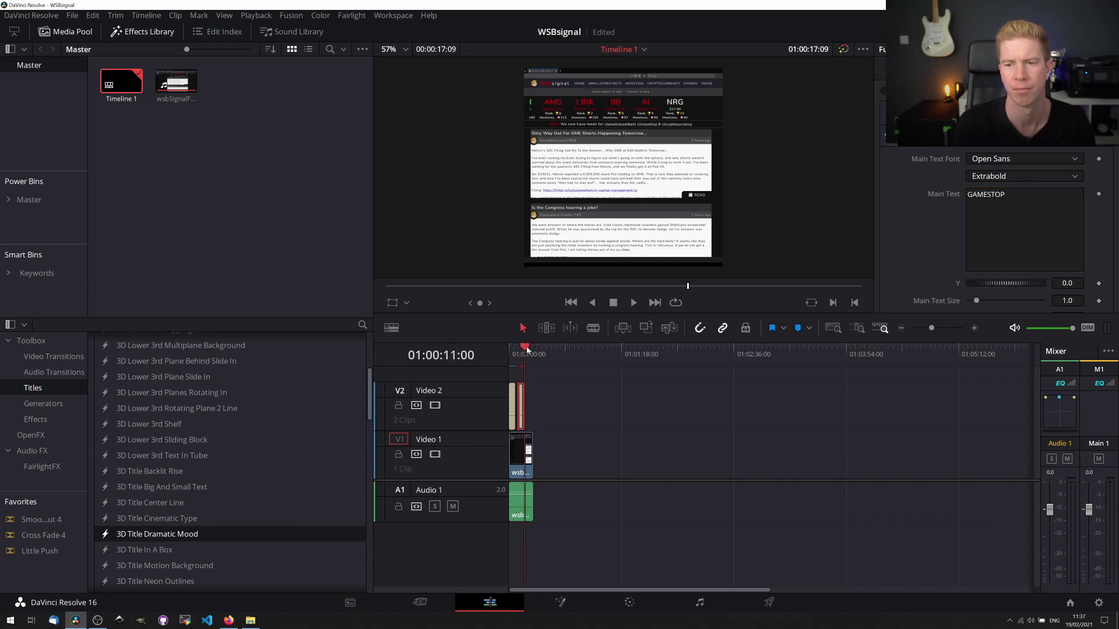
key(space)
key(ctrl+v)
click(991, 195)
key(ctrl+a)
key(BackSpace)
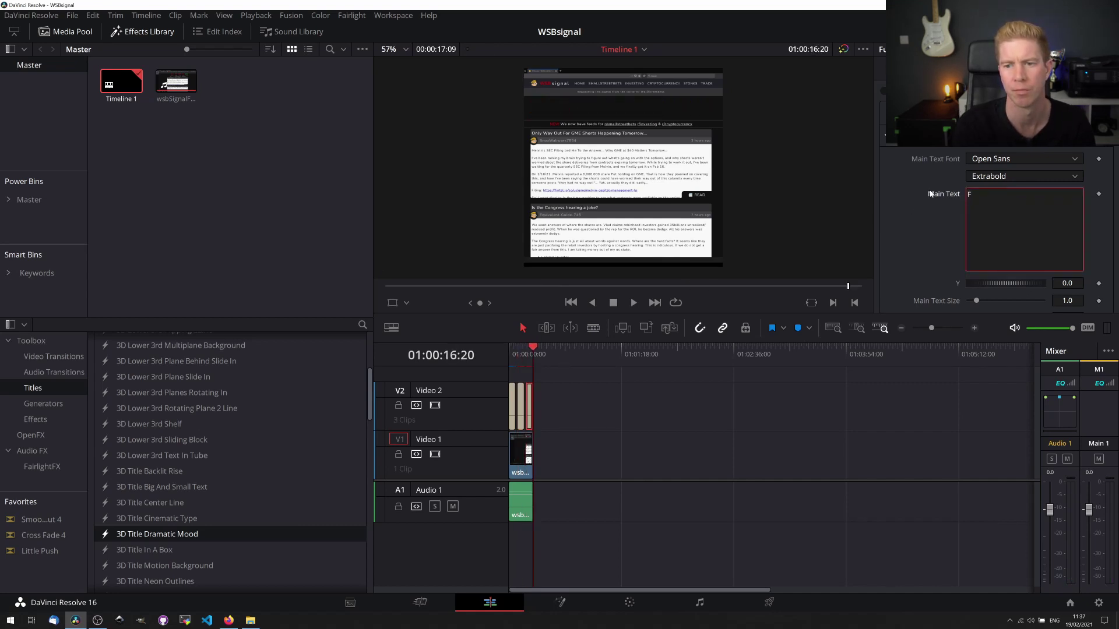
text(FOLLOW)
key(Return)
text(THE STORY)
scroll(948, 188, down, 1)
click(523, 353)
key(space)
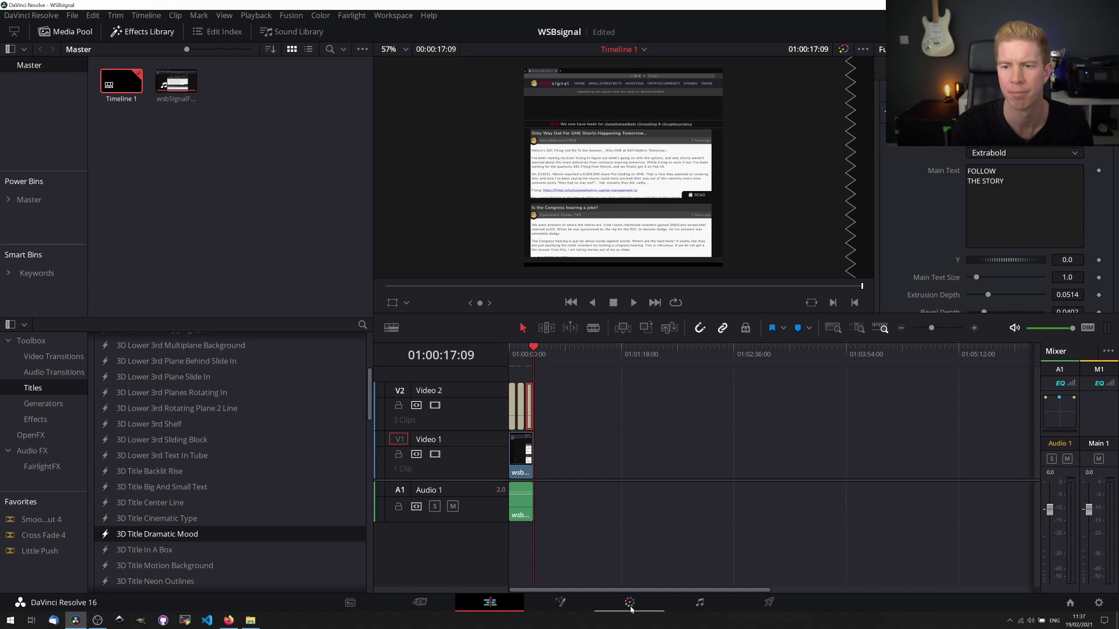
- Add an Adjustment Clip at the start of a new third video track and extend it to the end of the footage
right_click(407, 375)
click(510, 400)
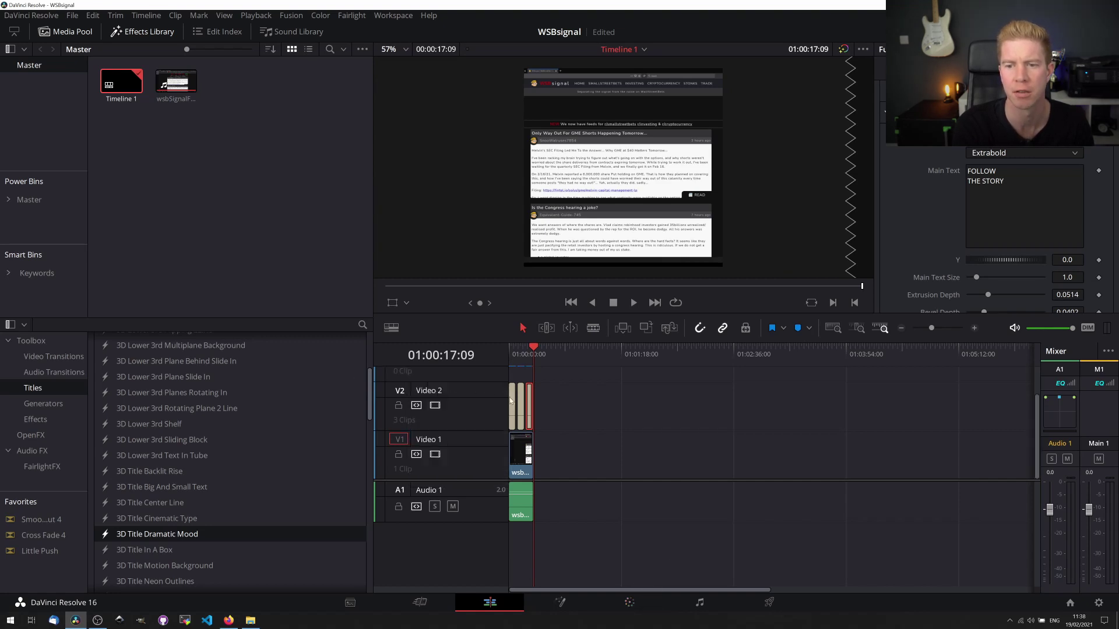
scroll(510, 400, up, 2)
click(23, 434)
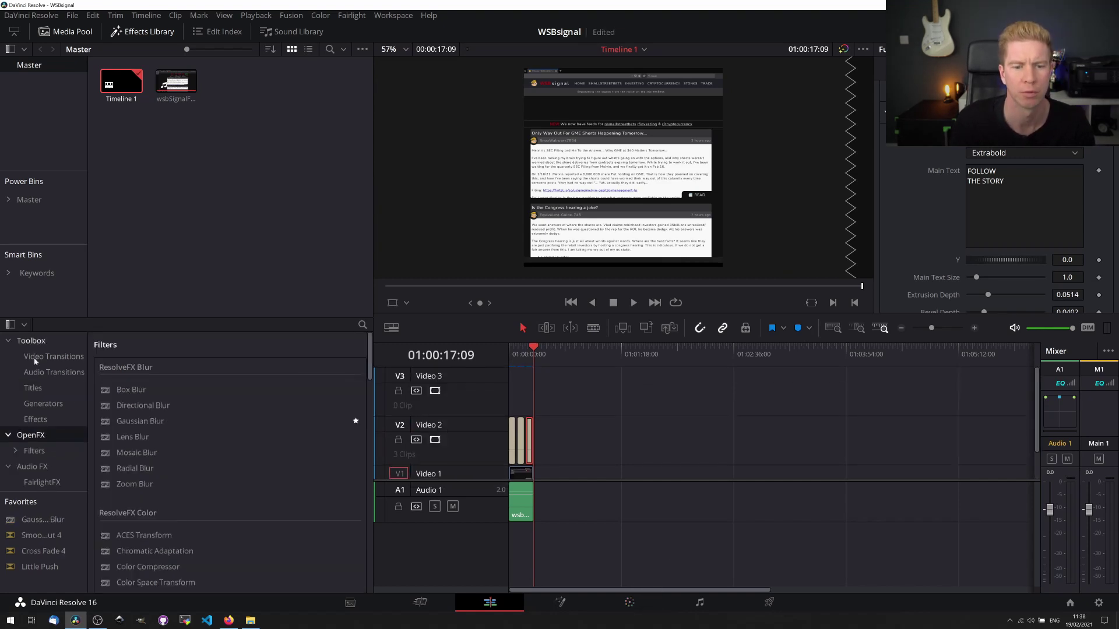
click(35, 419)
drag(144, 371, 515, 387)
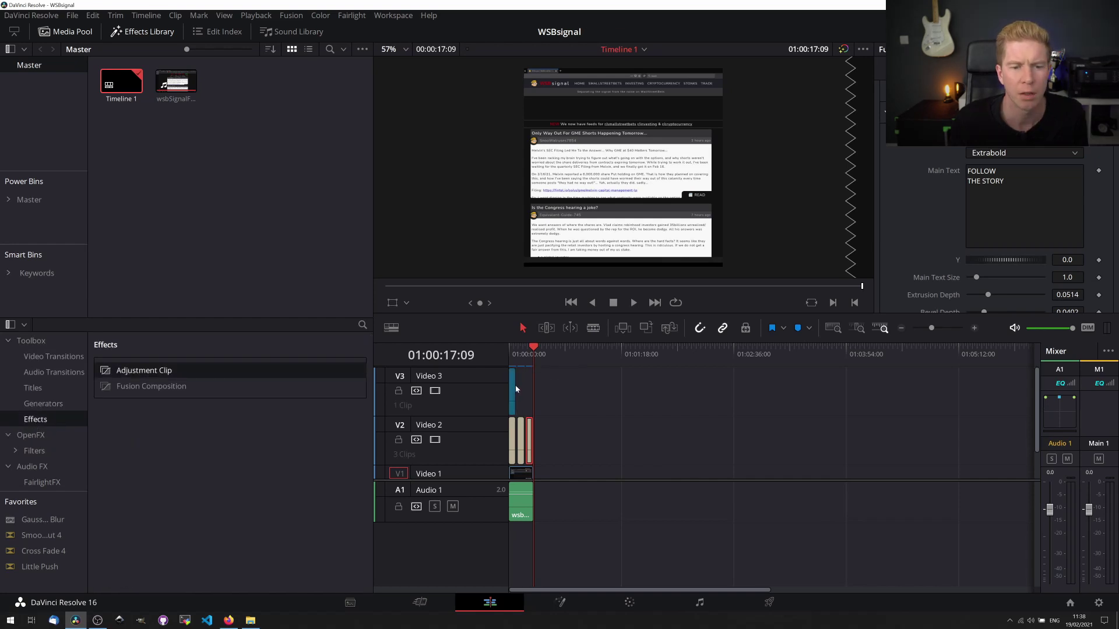
click(513, 386)
scroll(512, 386, up, 5)
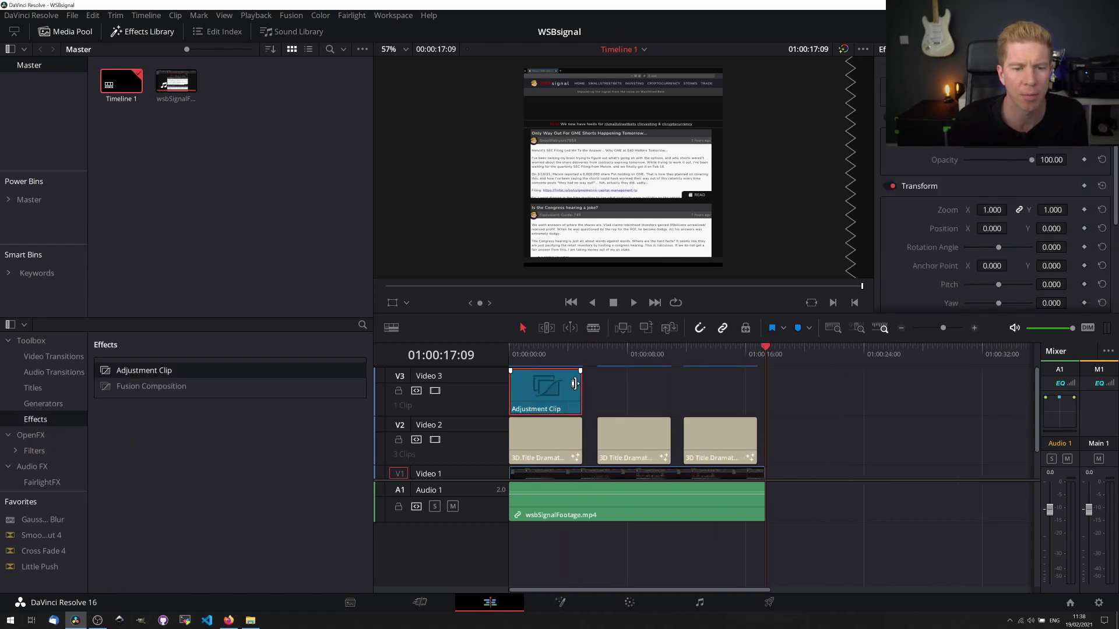
drag(582, 390, 764, 388)
- Apply the Vignette filter to the adjustment clip
click(565, 377)
click(31, 435)
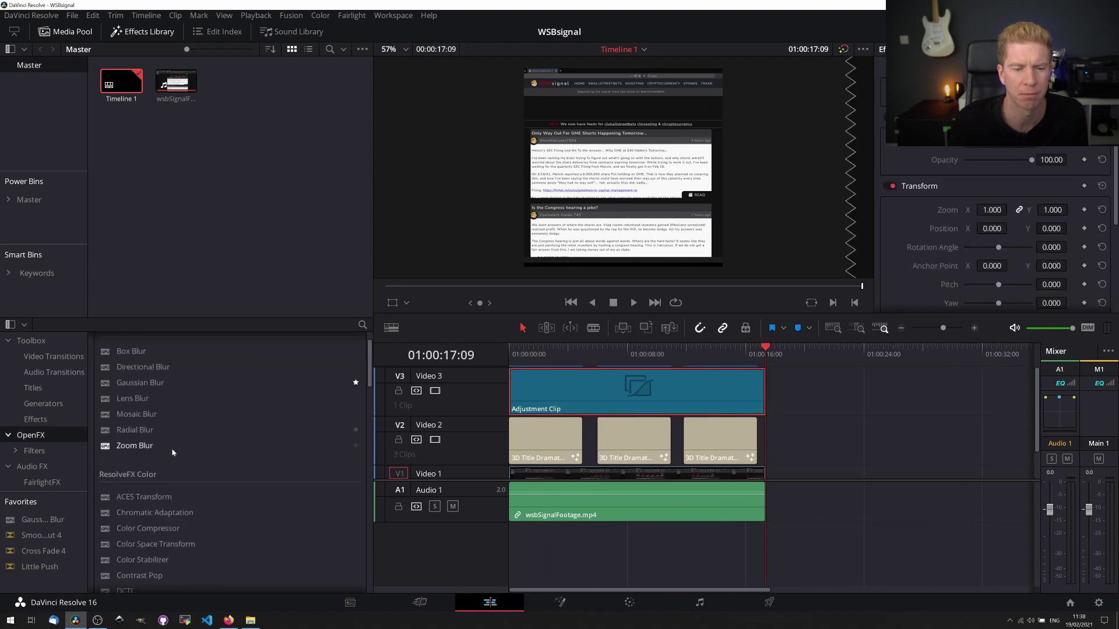
scroll(187, 462, down, 8)
scroll(187, 461, down, 10)
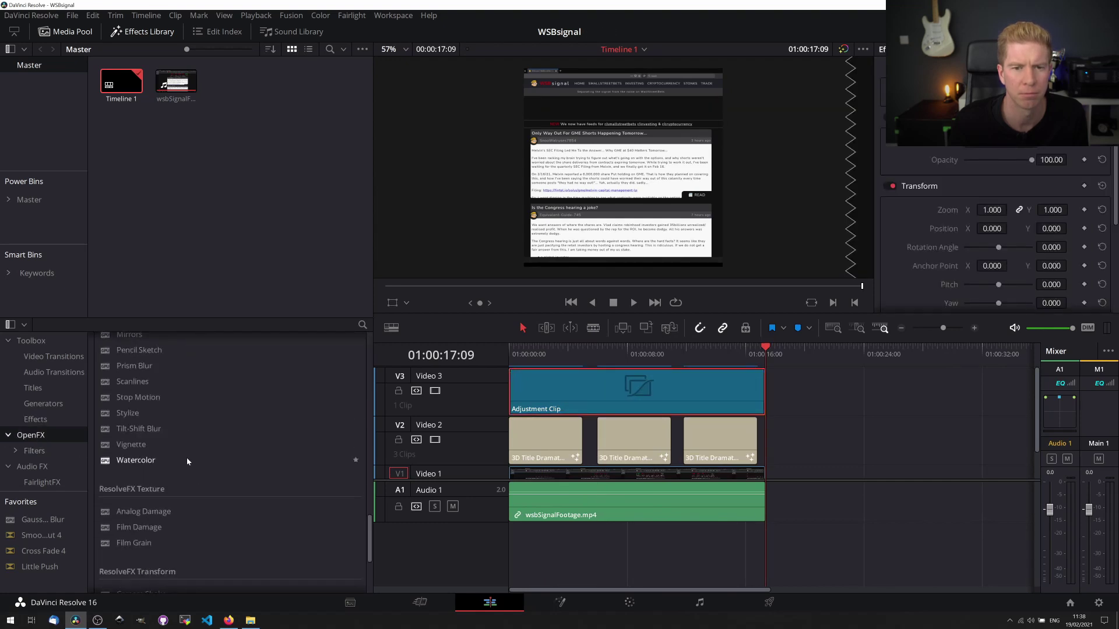
drag(131, 444, 640, 405)
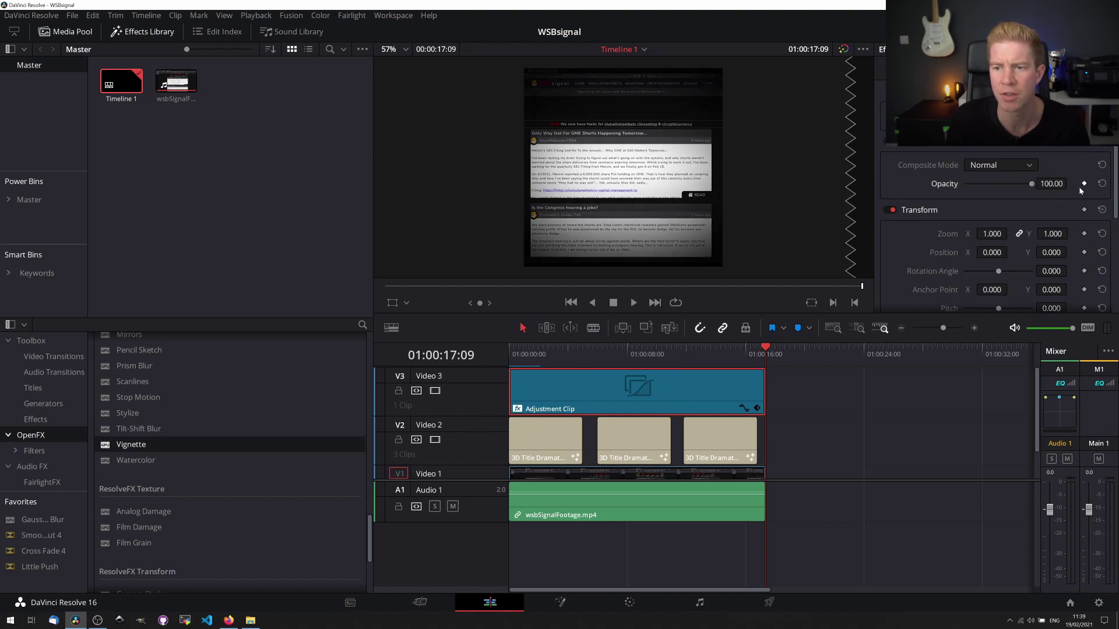
- Keyframe the adjustment clip's opacity to rise from 0 at its start to 100 at its end, 01:00:17:09
click(512, 351)
click(1083, 184)
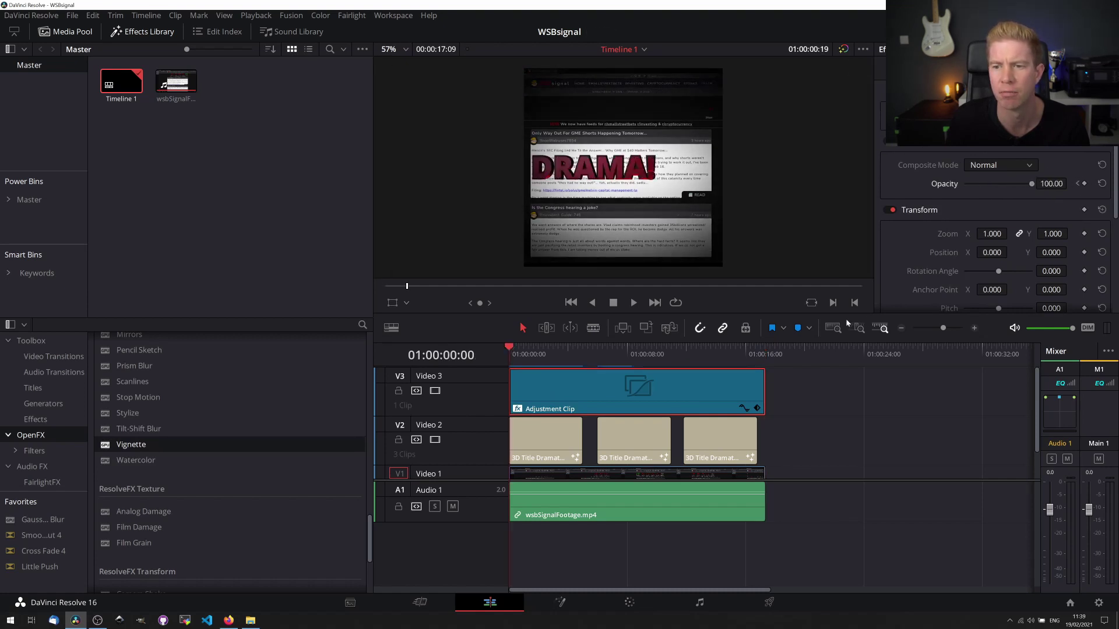
key(space)
drag(1032, 184, 960, 185)
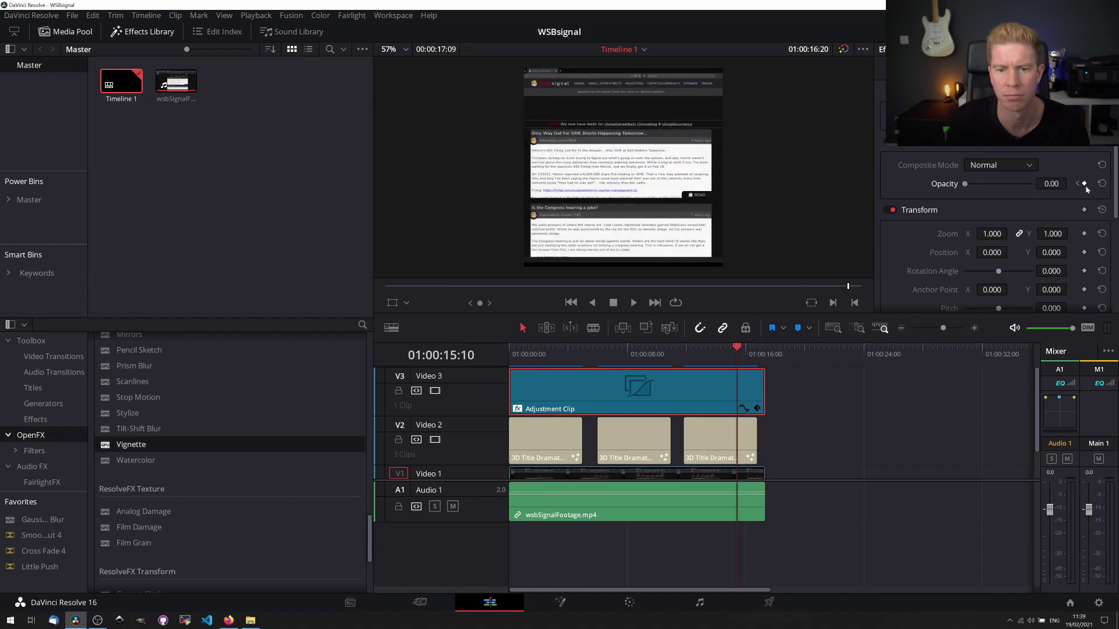
drag(738, 348, 766, 351)
click(1084, 184)
drag(965, 184, 1046, 187)
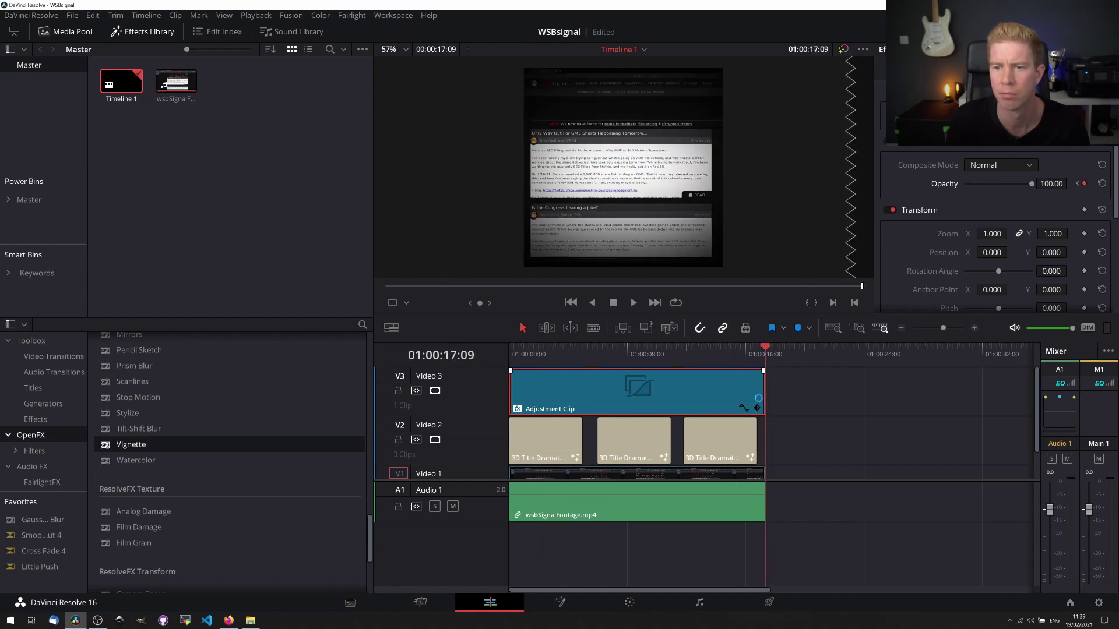
- Switch to the Deliver page and set the render format to MP4
click(769, 603)
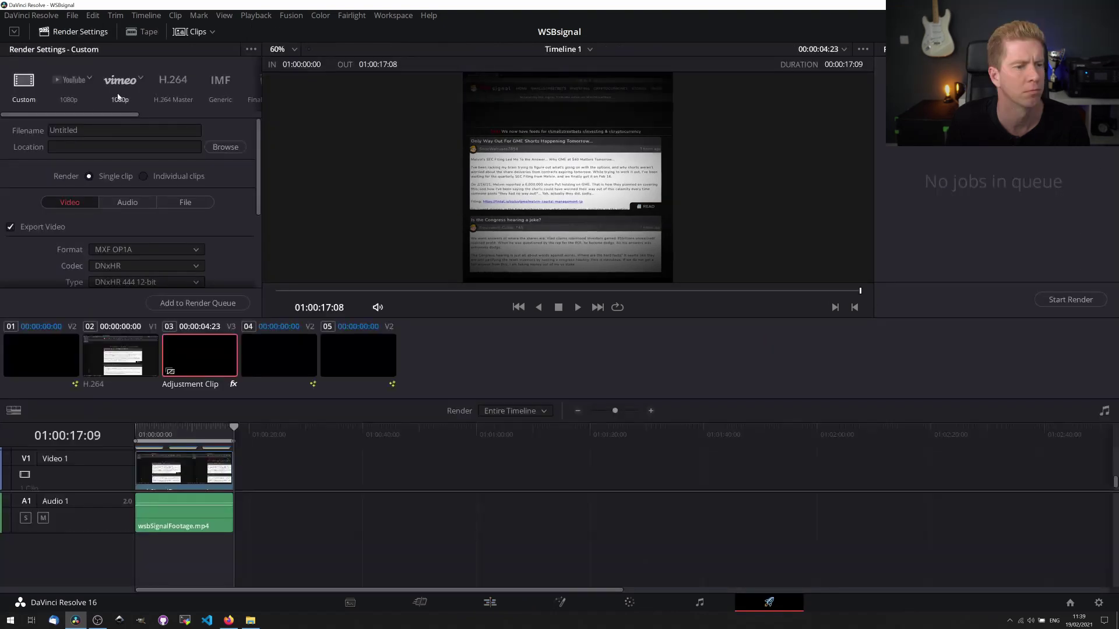
scroll(137, 238, down, 3)
scroll(140, 227, down, 1)
click(142, 216)
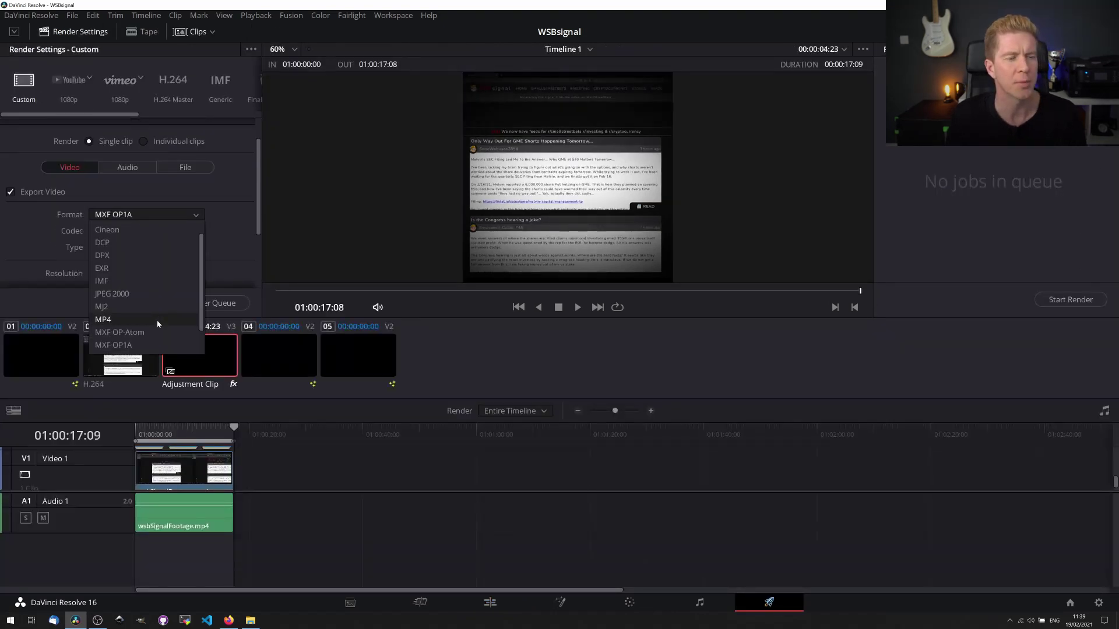
click(156, 320)
scroll(153, 250, down, 4)
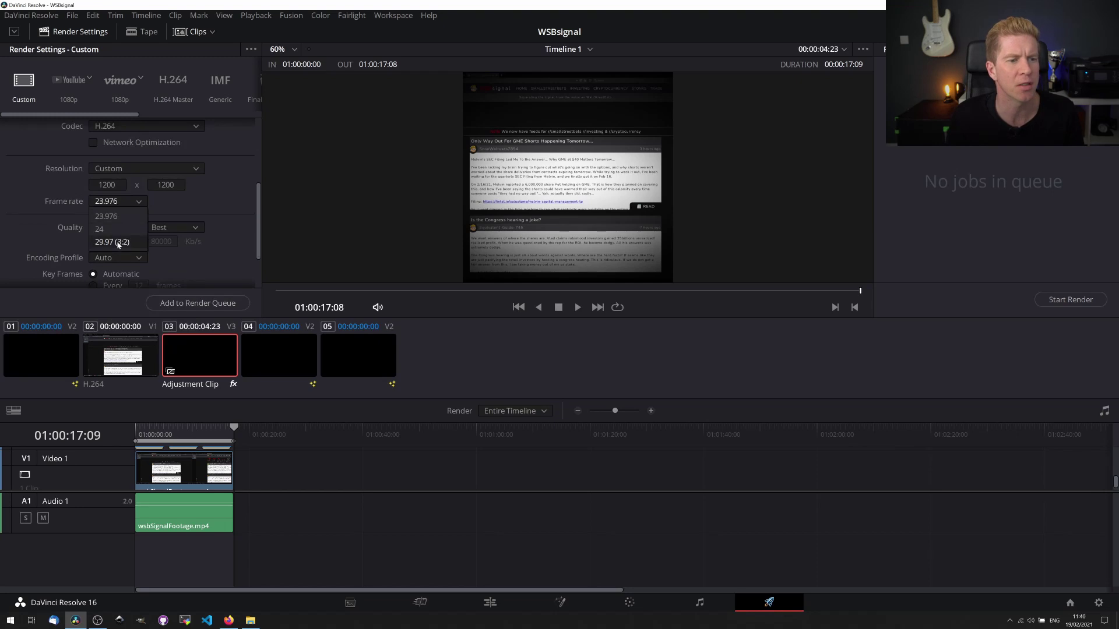
- Name the render file wsbSignalVideoAd1, add it to the render queue with the Videos folder as destination, and start rendering
scroll(192, 214, up, 6)
text(ws)
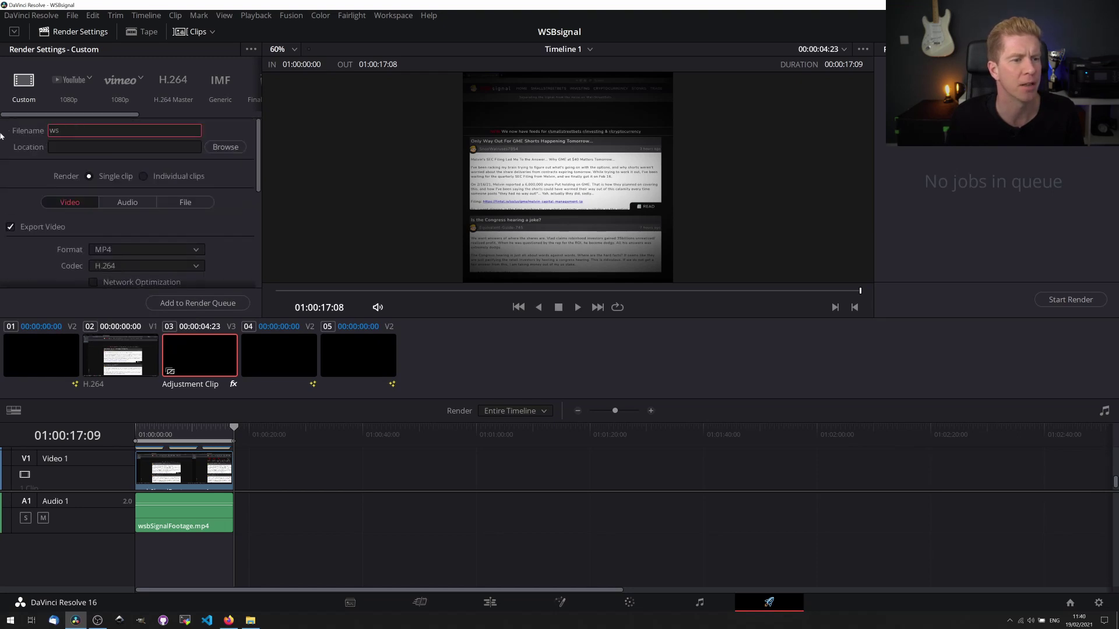
text(bSignalVideoAd1)
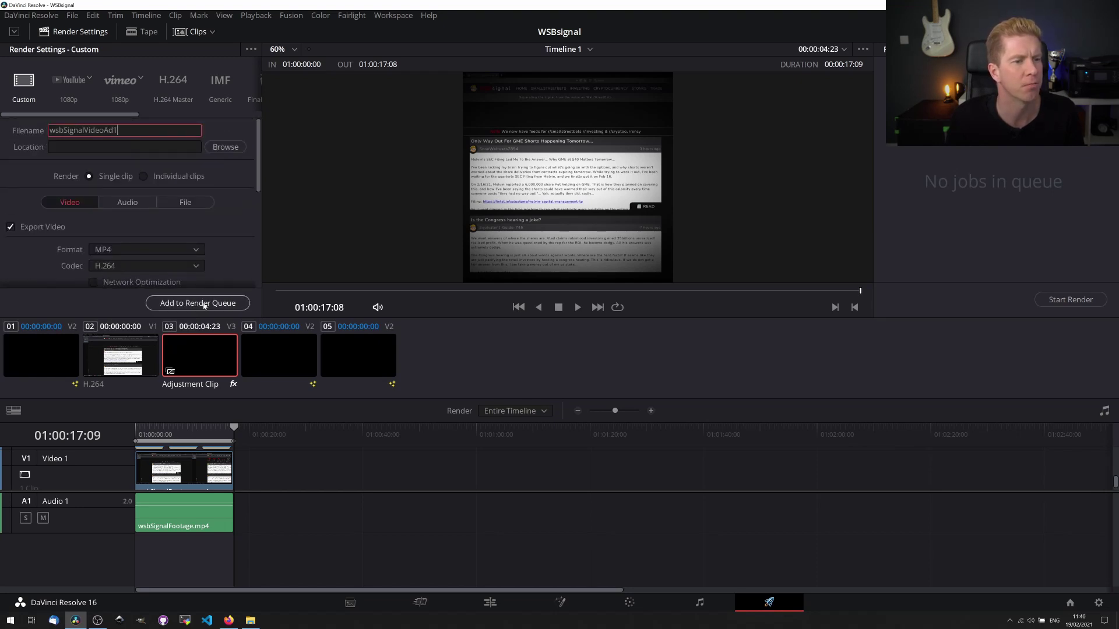
click(204, 303)
click(643, 368)
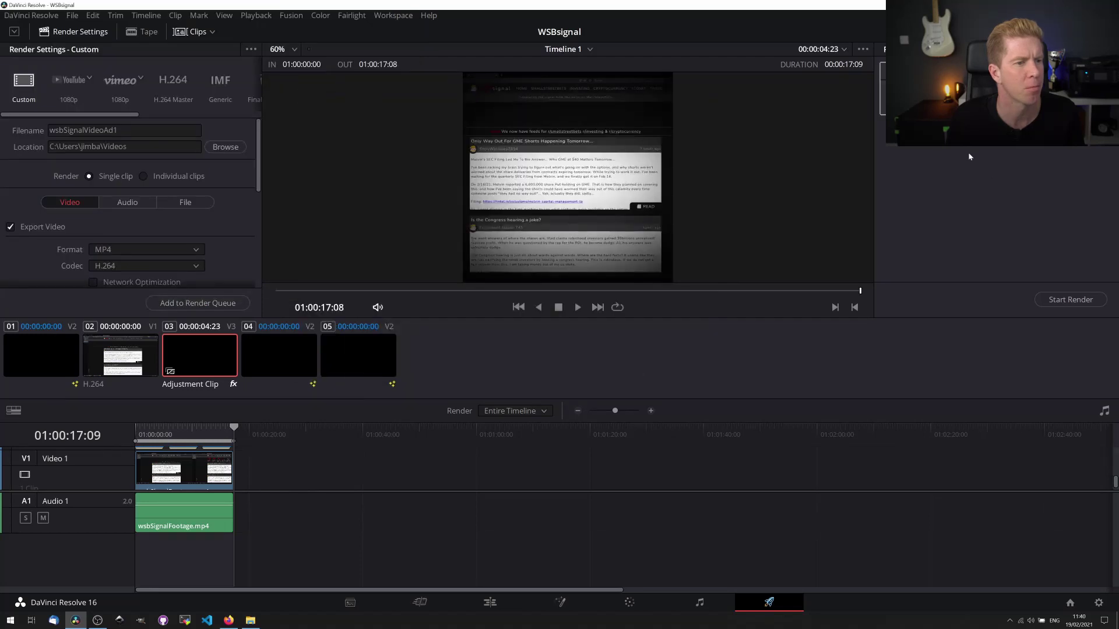
click(1058, 302)
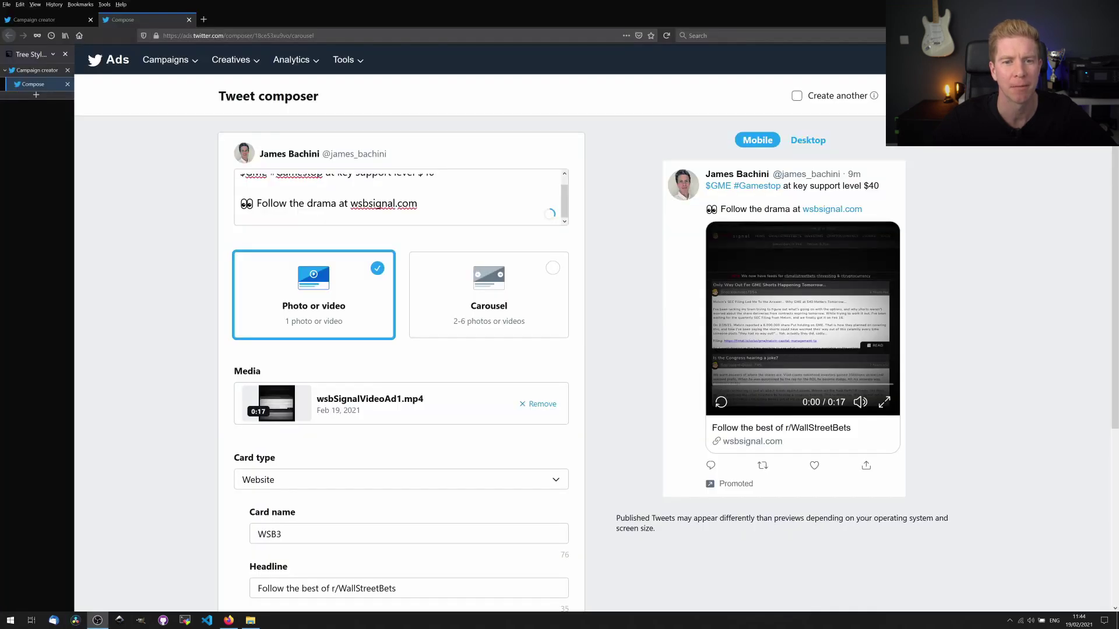
- In the Twitter Ads campaign creator, add the WSB2, WSBSignal and summary tweets to Test AG1's selected creatives and proceed to the review
click(779, 290)
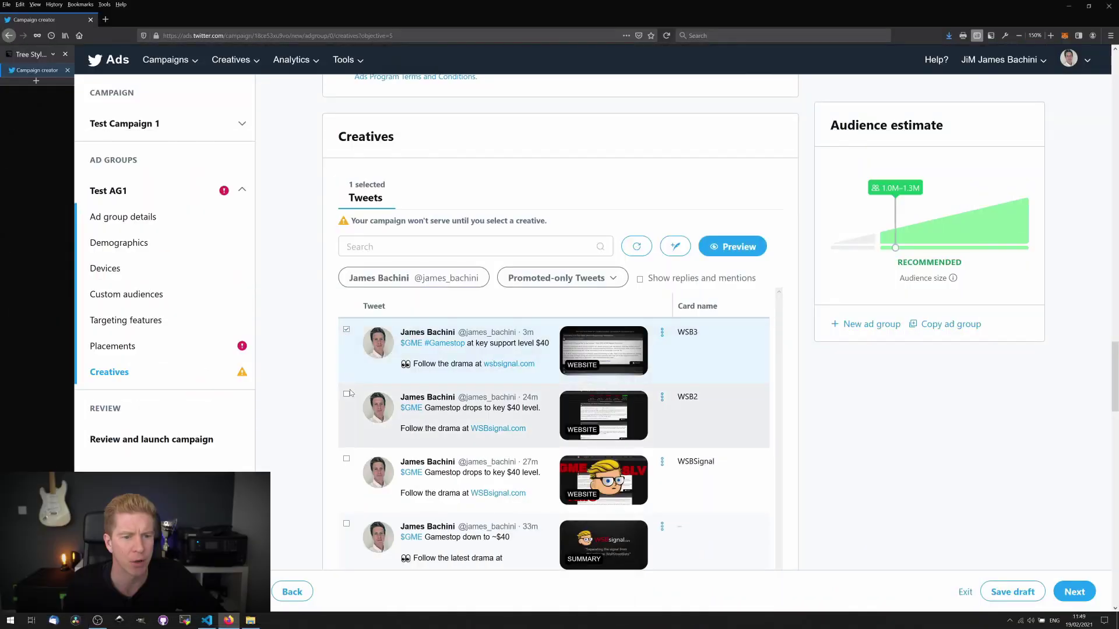
click(347, 395)
click(347, 459)
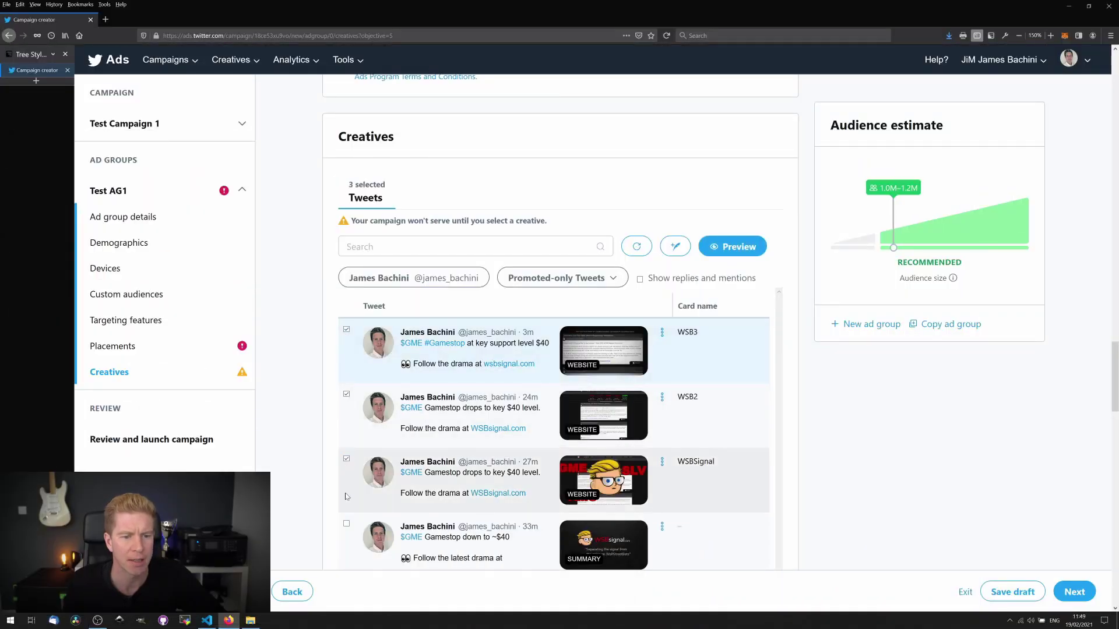
click(1074, 591)
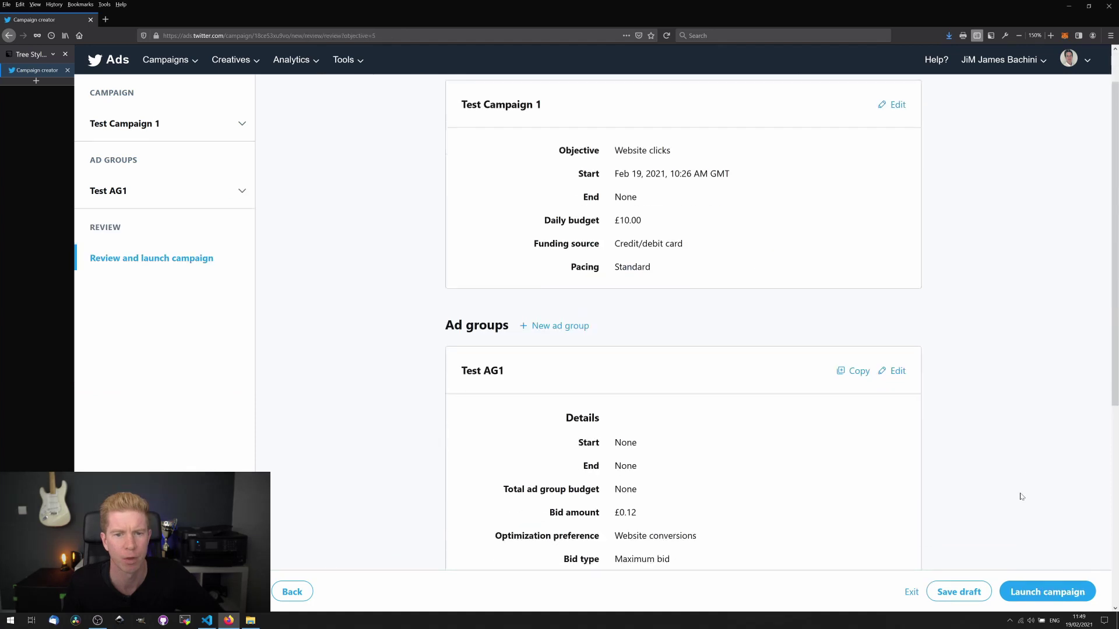
- Review the settings of Test Campaign 1 and Test AG1, and launch the campaign
scroll(1020, 495, down, 3)
scroll(1021, 496, down, 3)
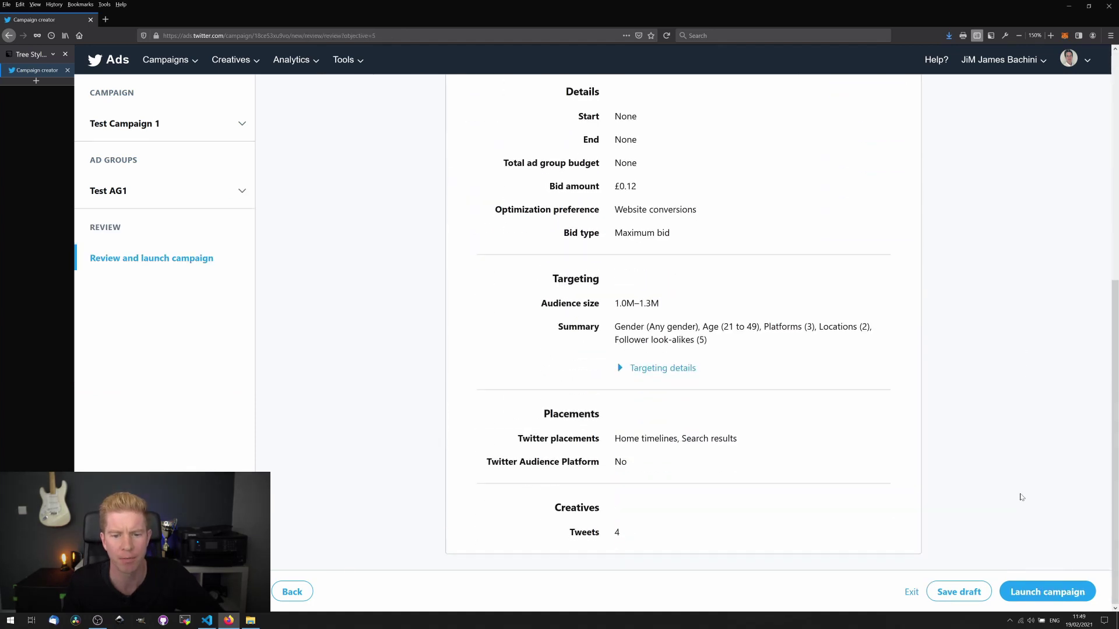
click(1082, 592)
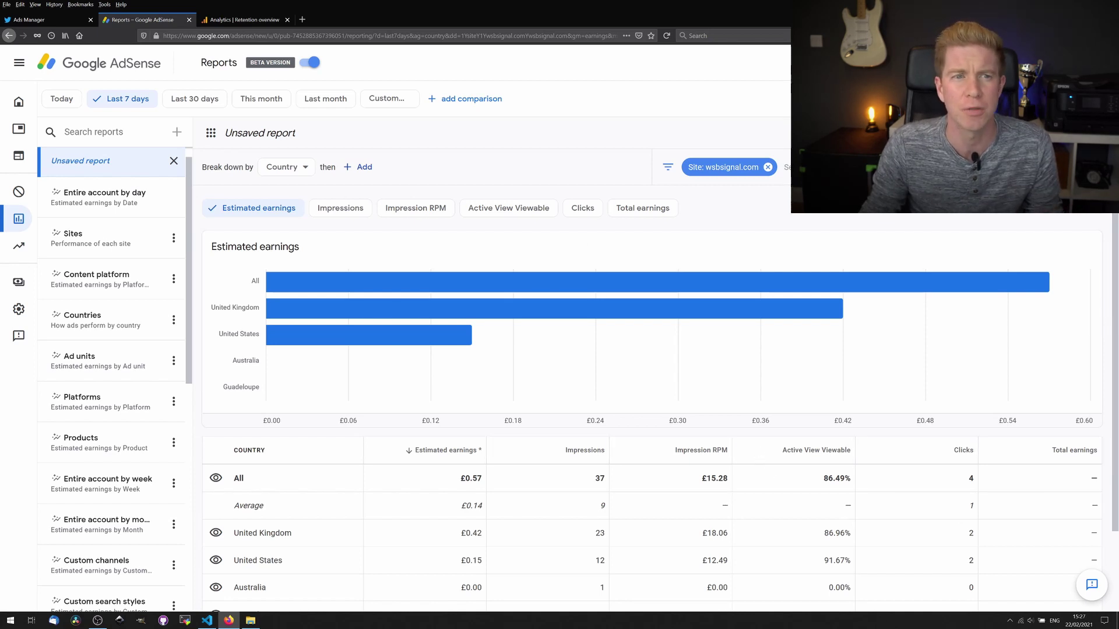
- View the wsbsignal.com retention overview in Google Analytics, and compare the performance of Test AG1's tweets in Twitter Ads Manager
click(243, 22)
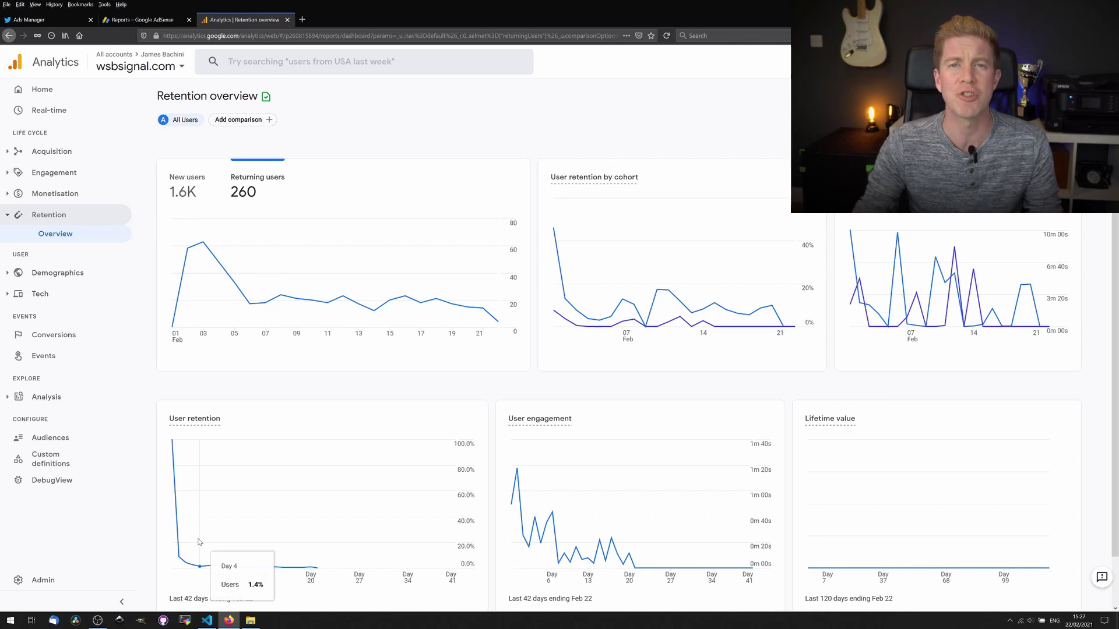
key(ctrl+1)
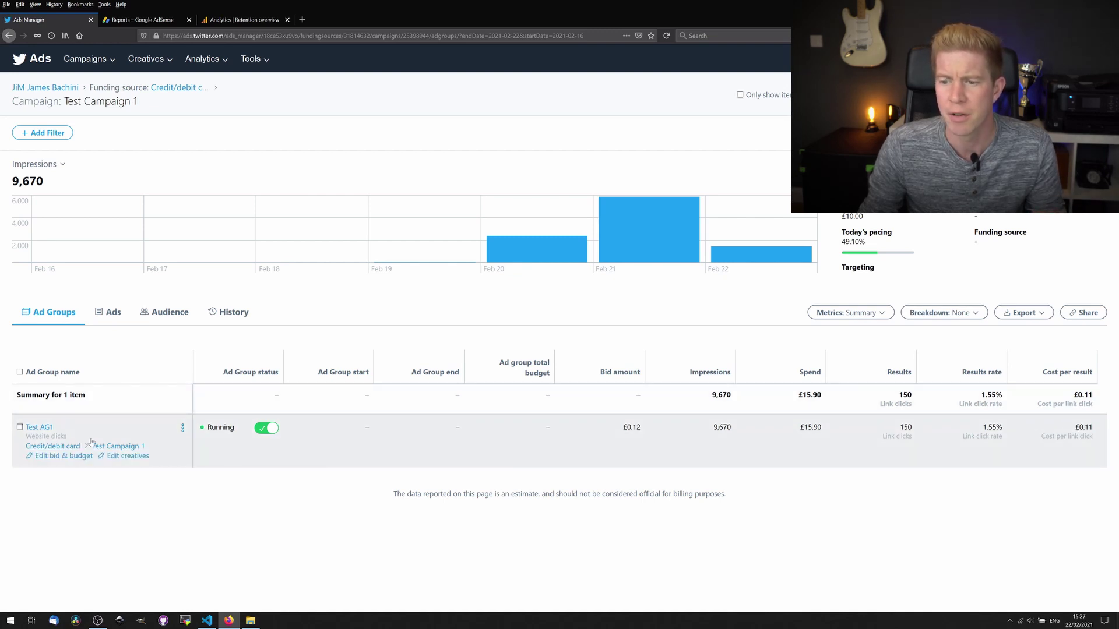
click(50, 431)
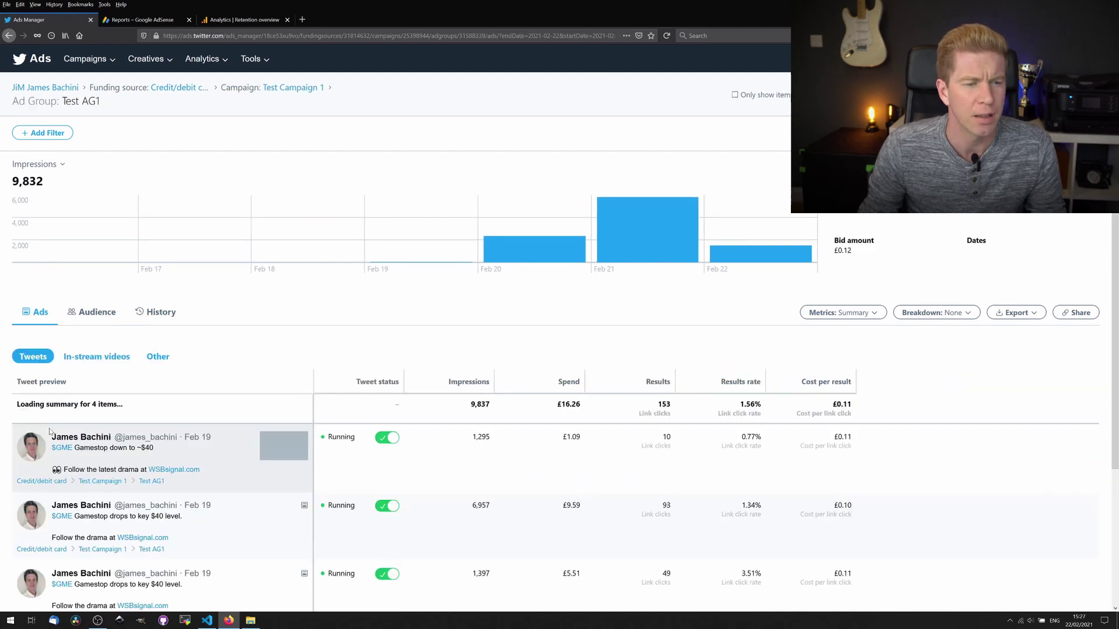
scroll(466, 524, down, 3)
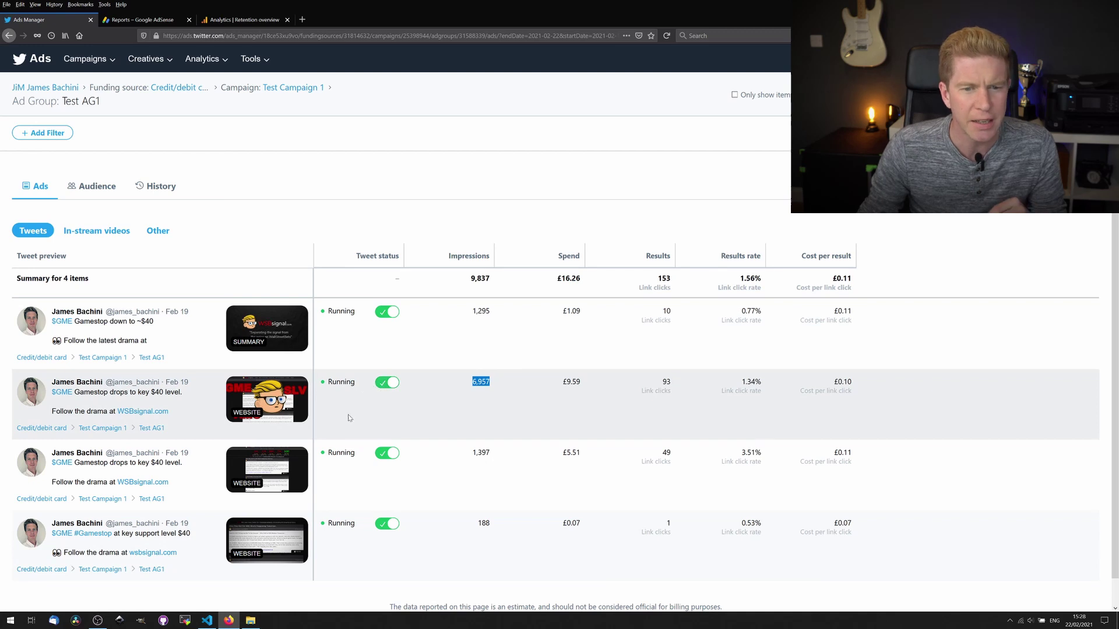
mouse_move(254, 390)
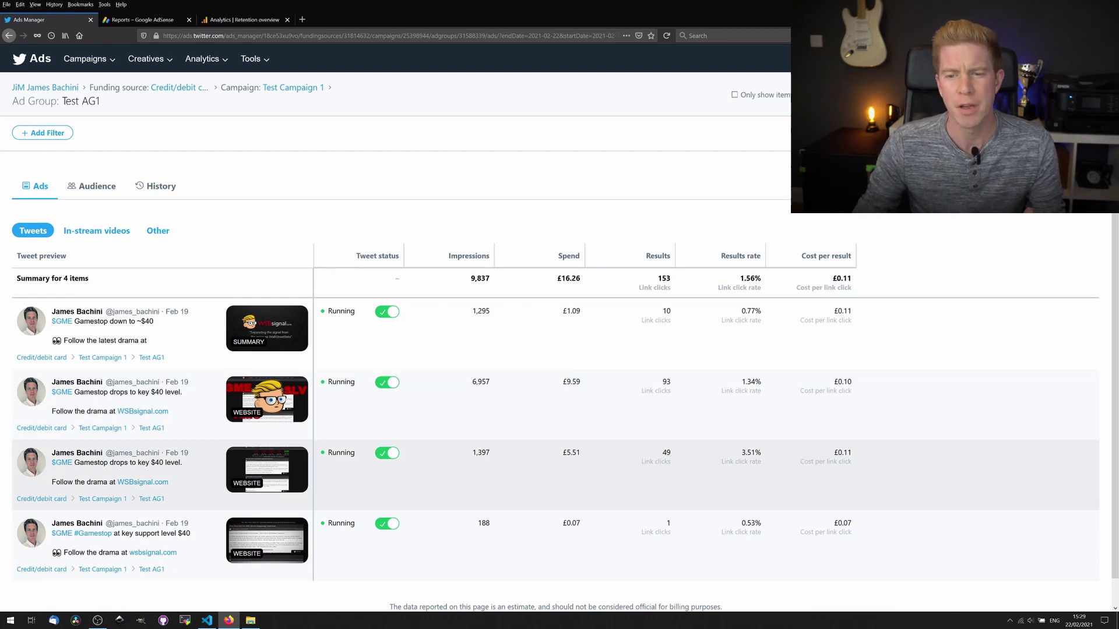
mouse_move(286, 402)
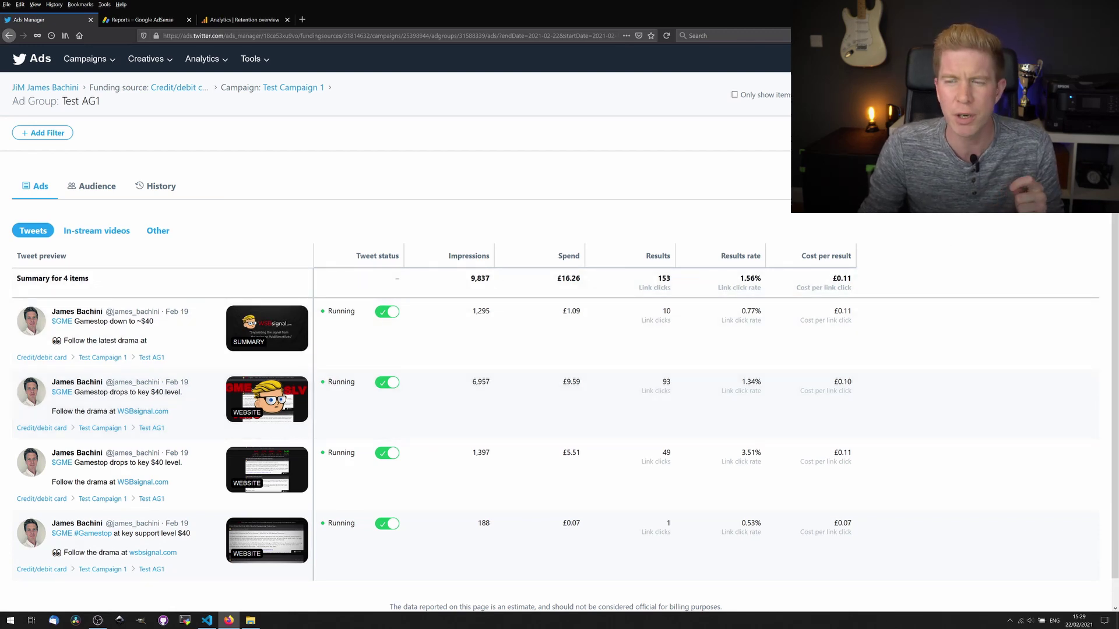
- Set the Test AG1 bid amount to 0.06 GBP per website click and save the change
click(956, 186)
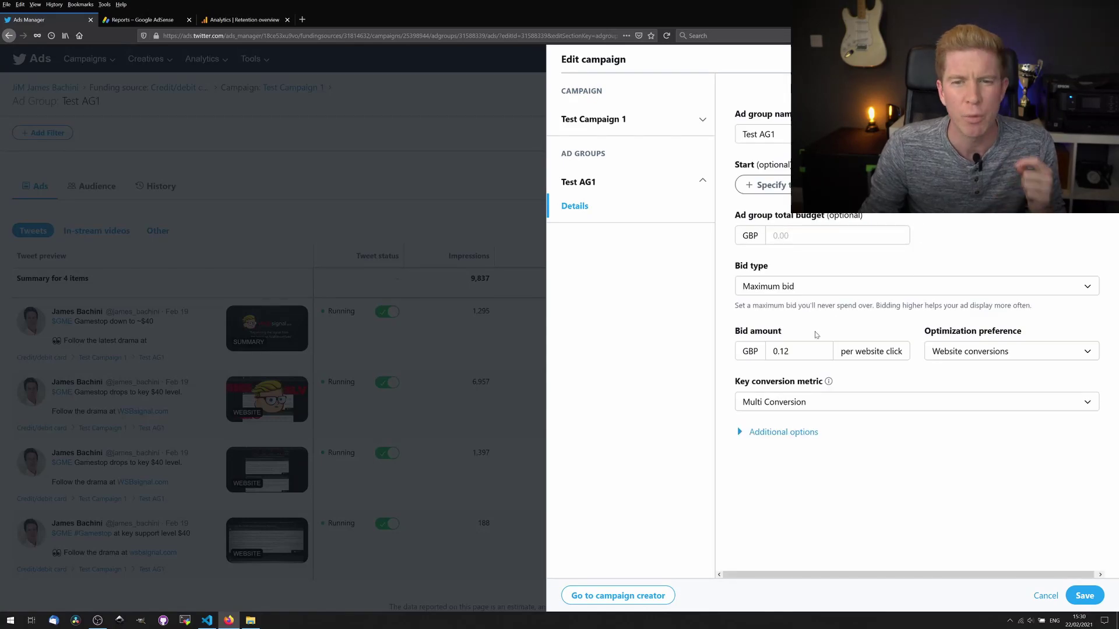
click(791, 351)
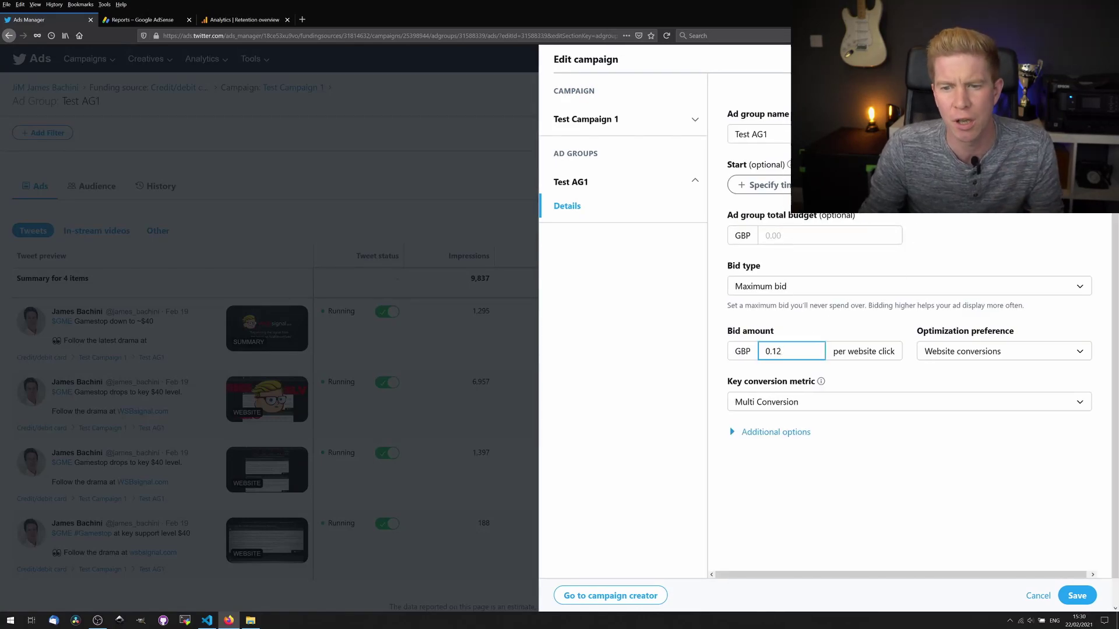
key(BackSpace)
key(BackSpace)
text(06)
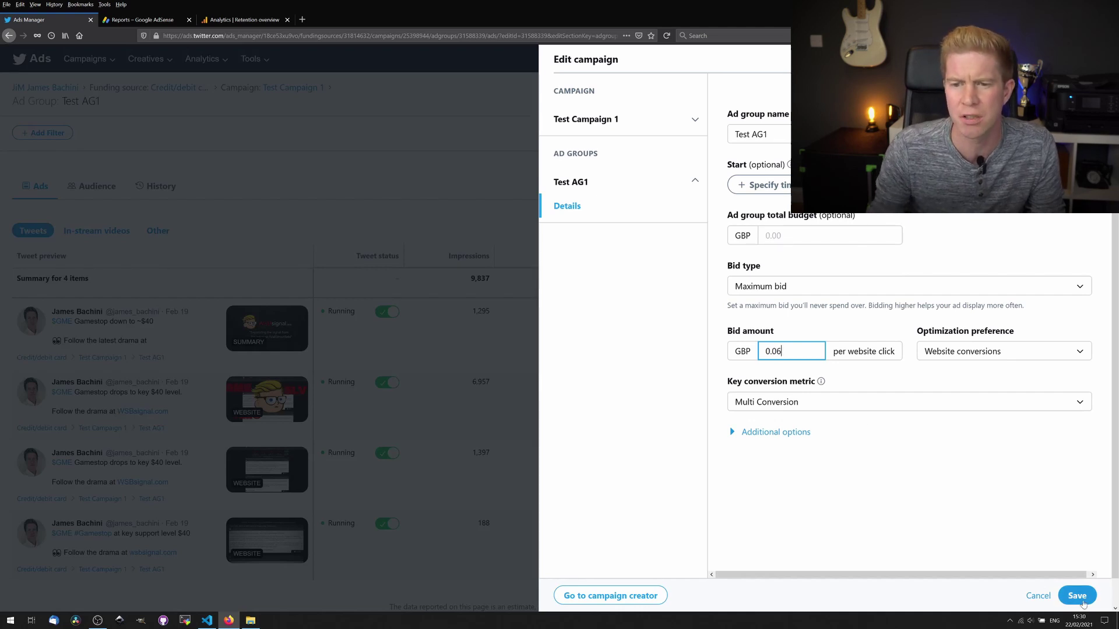
click(1076, 595)
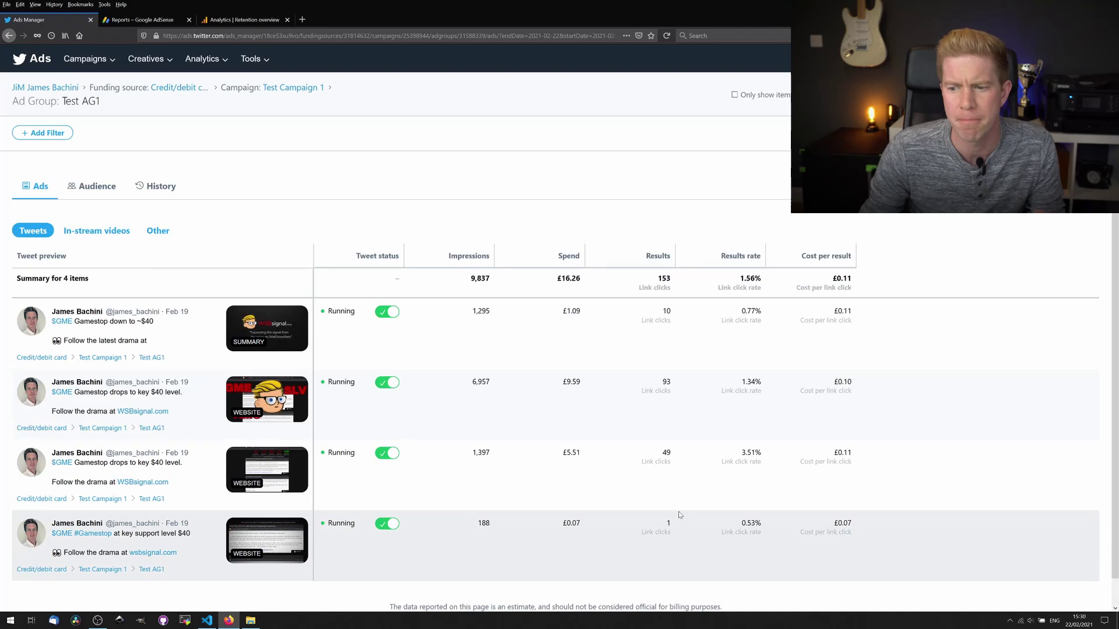
- Examine Test AG1's audience results by gender, comparing the male and female link click rates
mouse_move(296, 396)
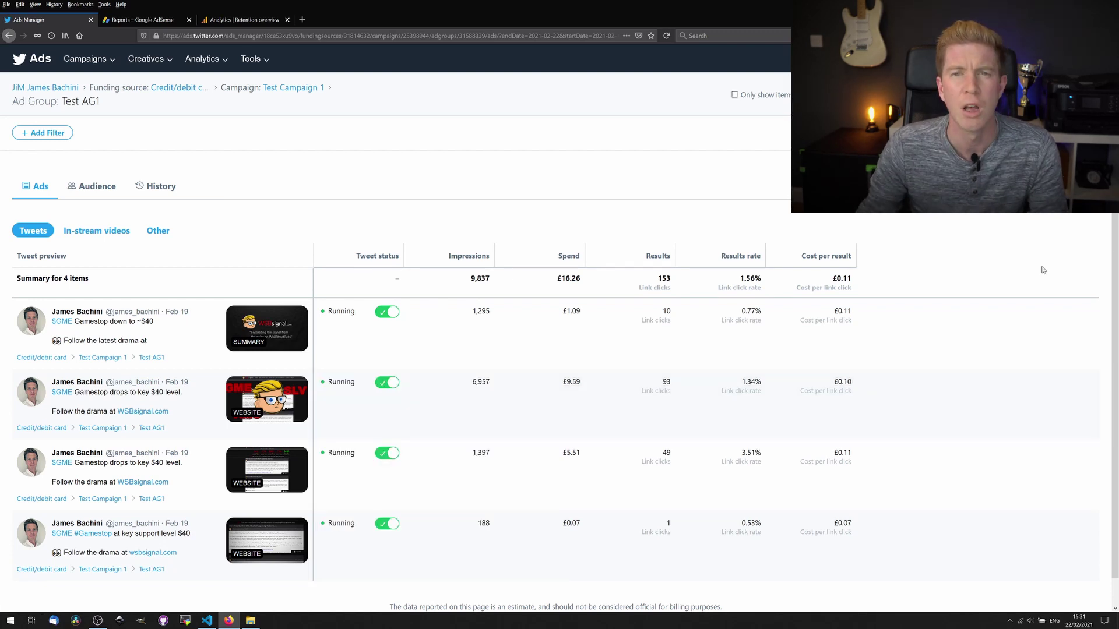
click(93, 186)
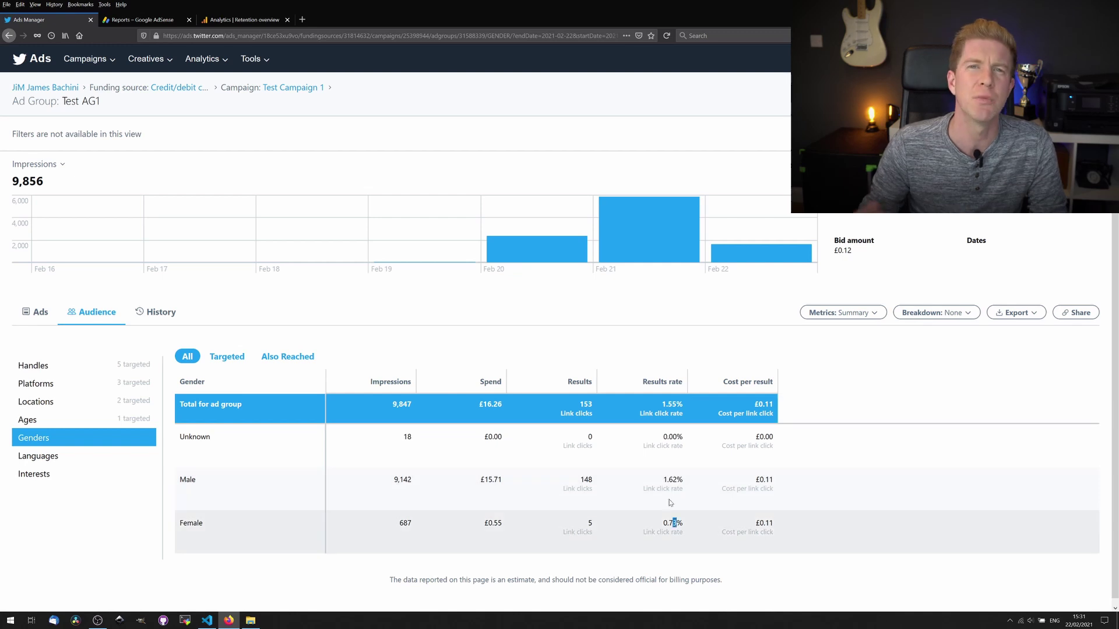
drag(670, 490, 685, 522)
click(714, 515)
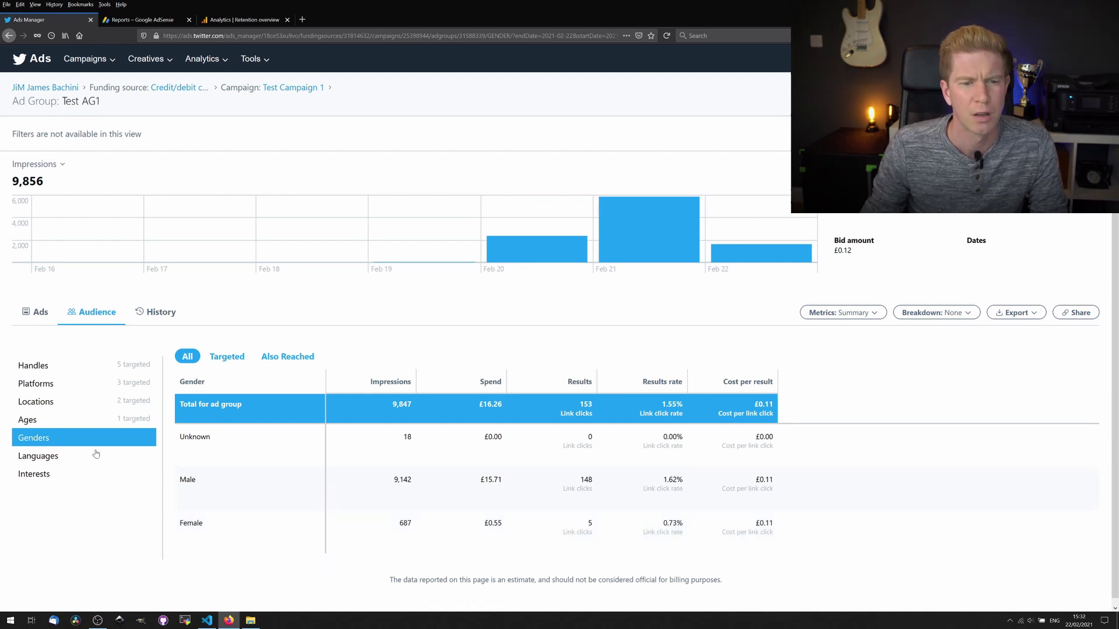
- Sort the audience interests by highest impressions and examine their link click rates, including the Commentary interest
click(48, 474)
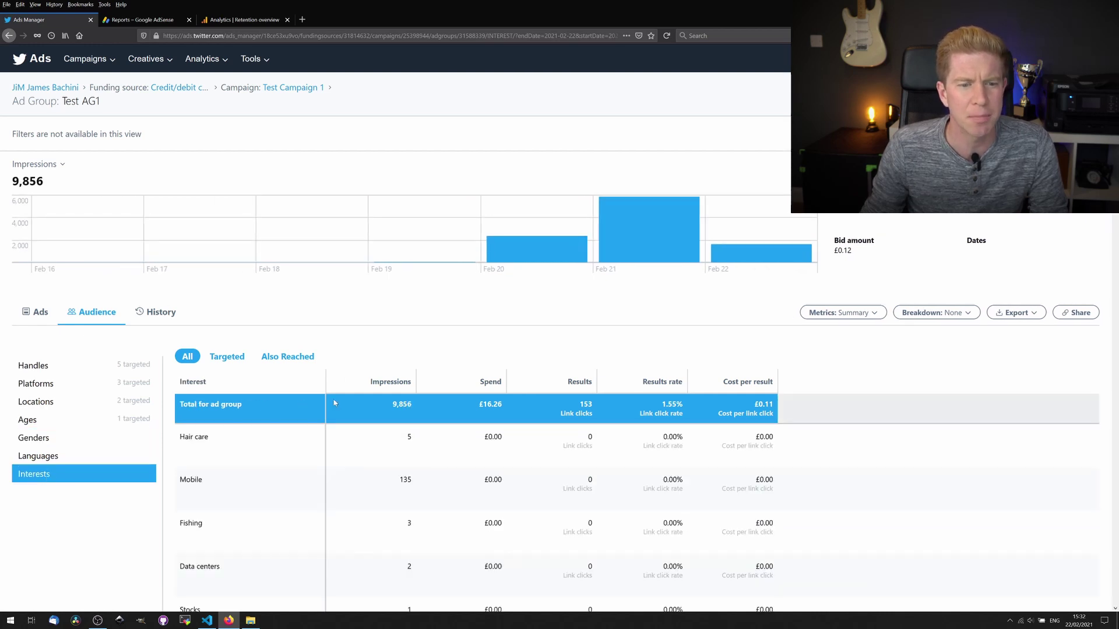
click(376, 385)
click(375, 385)
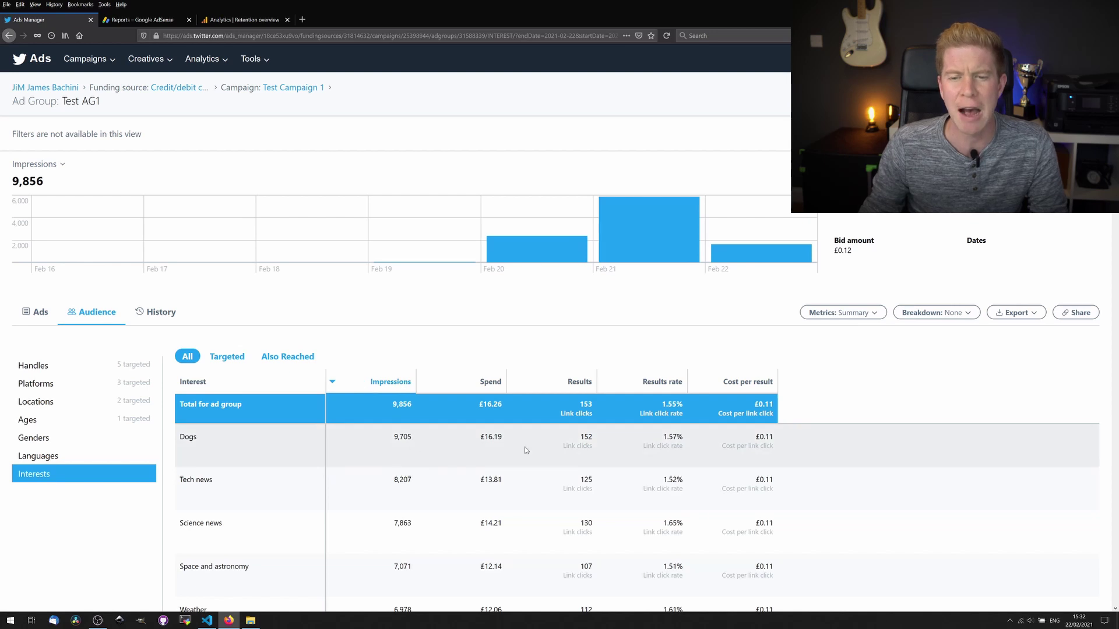
scroll(676, 441, down, 1)
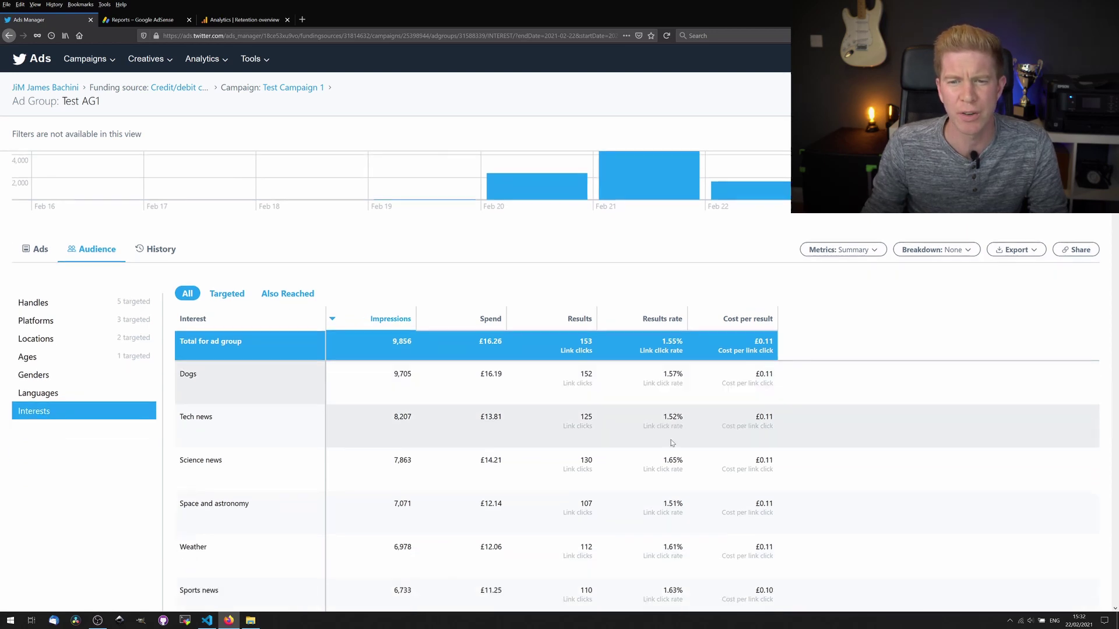
scroll(683, 435, down, 1)
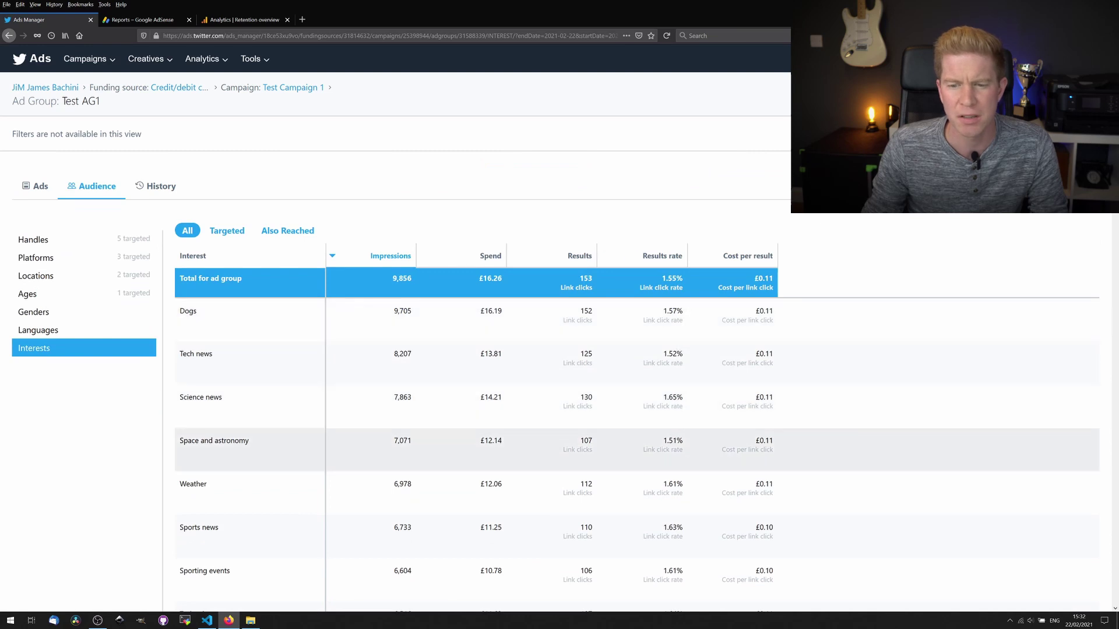
scroll(675, 396, down, 1)
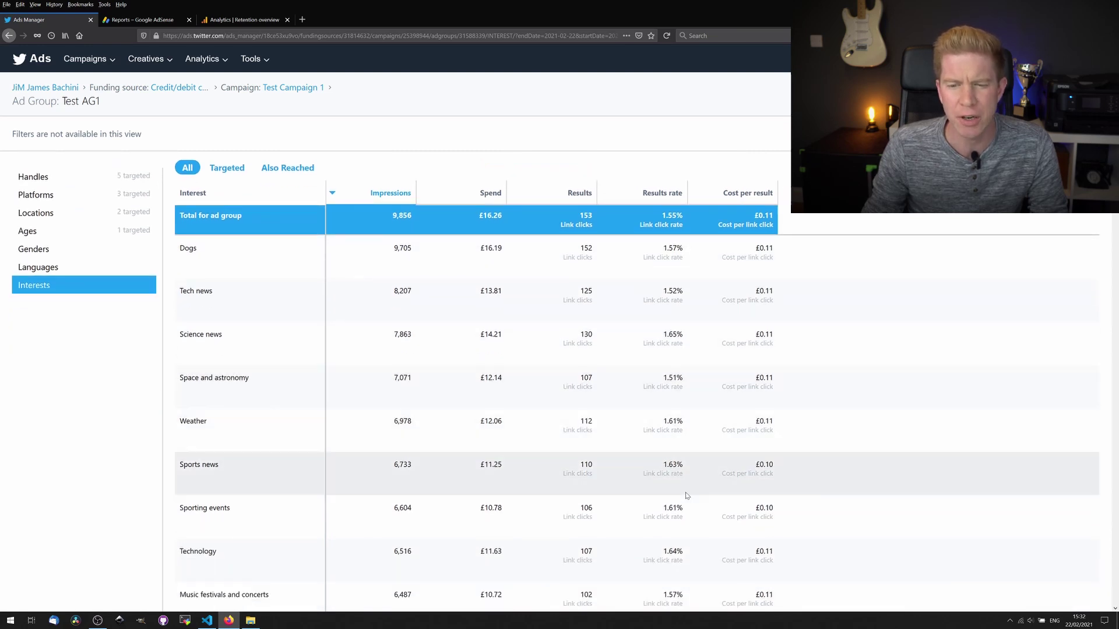
scroll(673, 419, down, 5)
scroll(686, 493, down, 5)
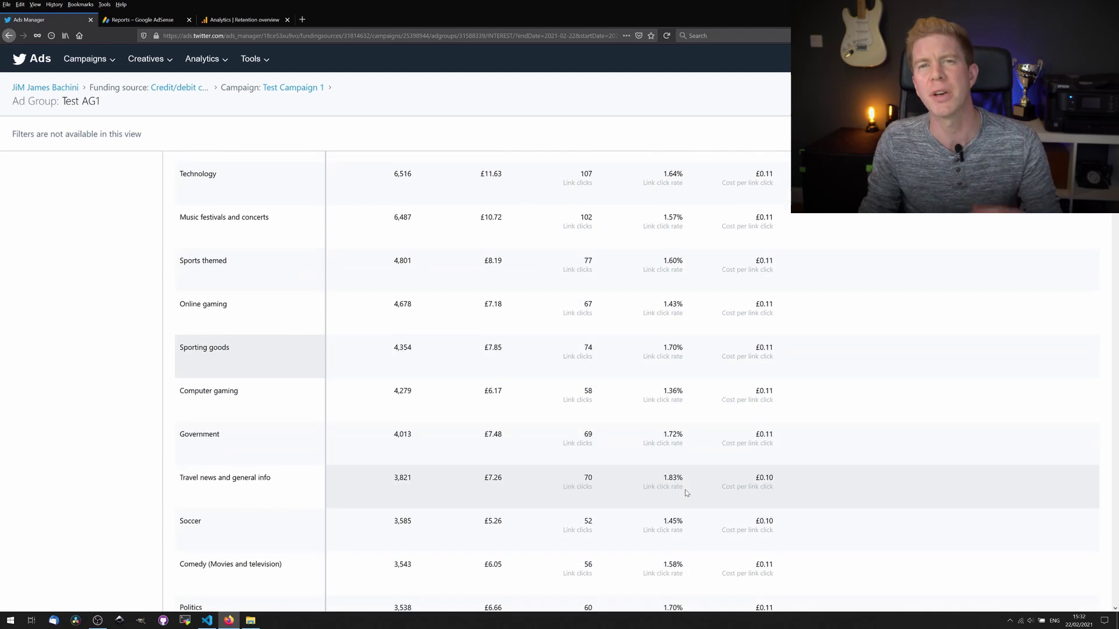
scroll(686, 493, down, 1)
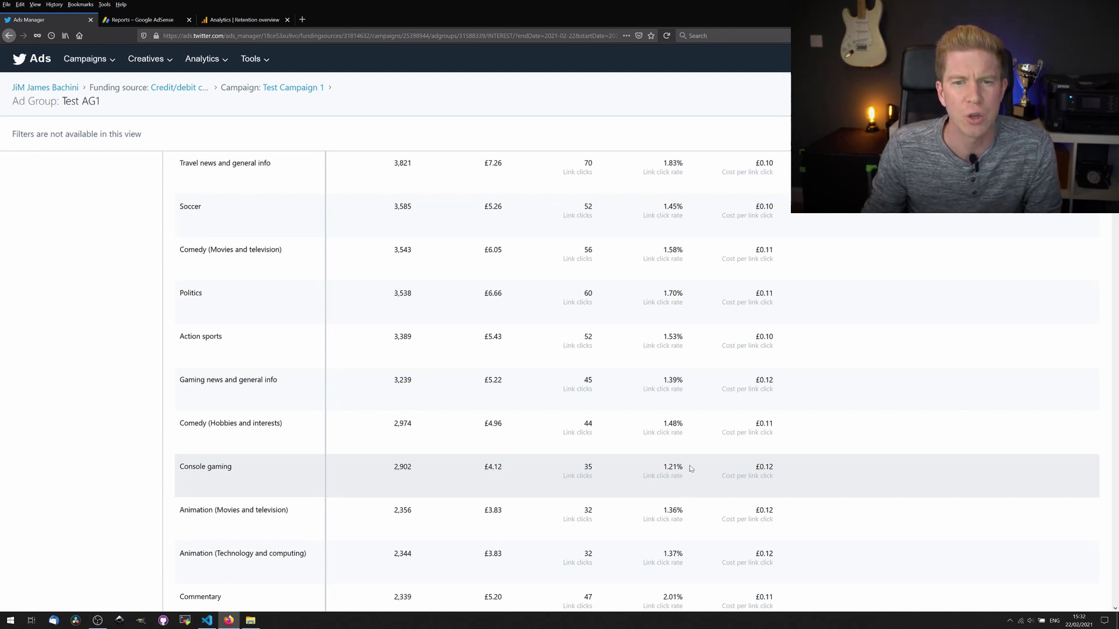
scroll(691, 468, down, 5)
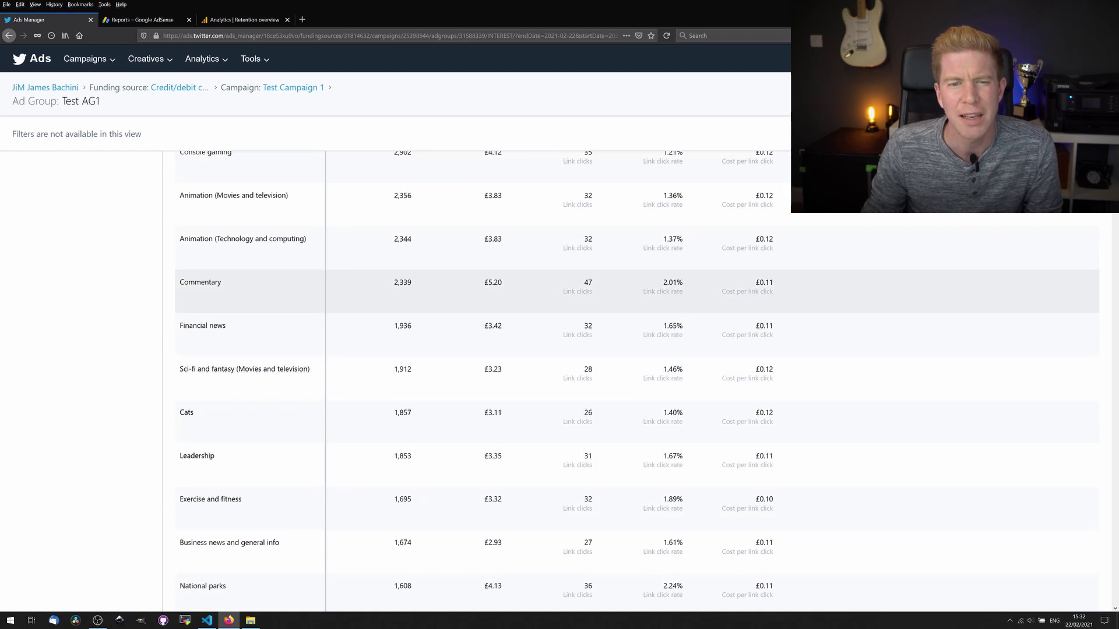
drag(674, 291, 217, 281)
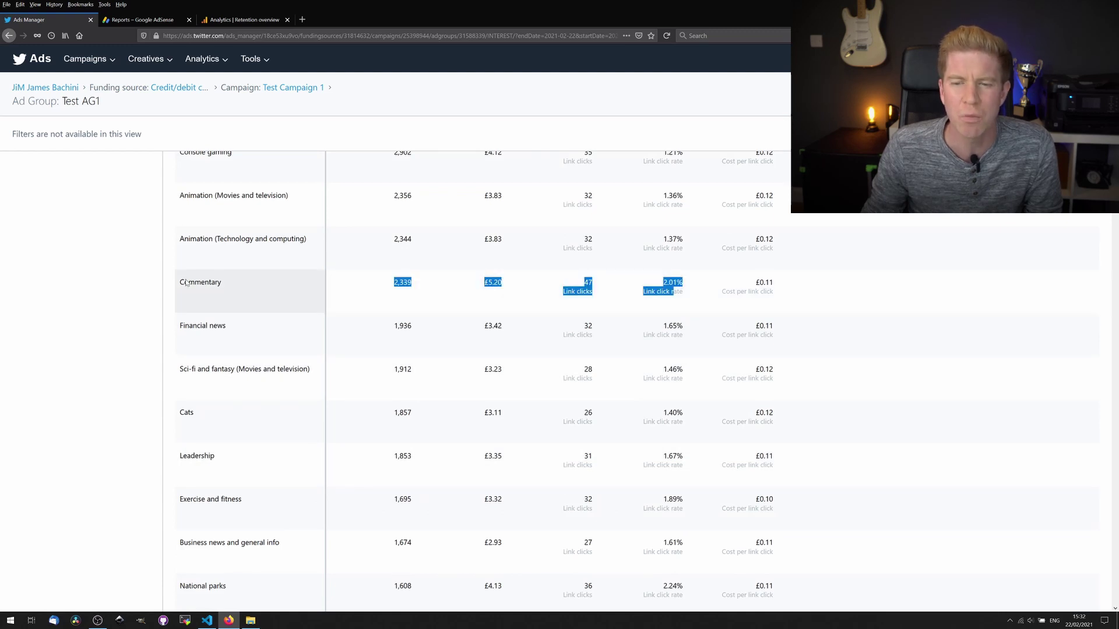
click(423, 290)
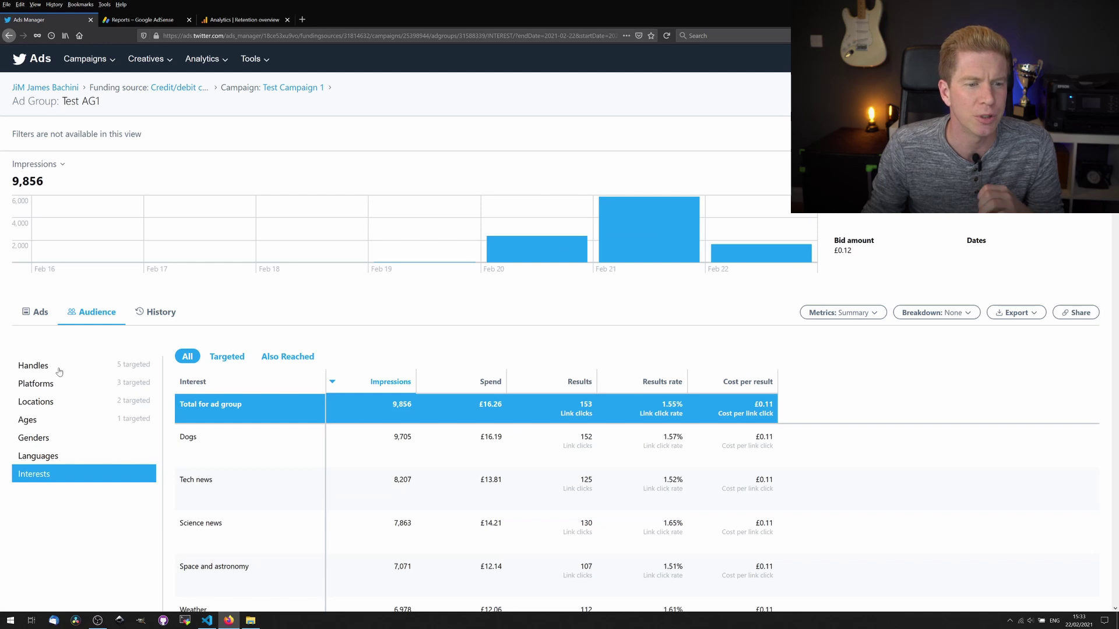
click(38, 383)
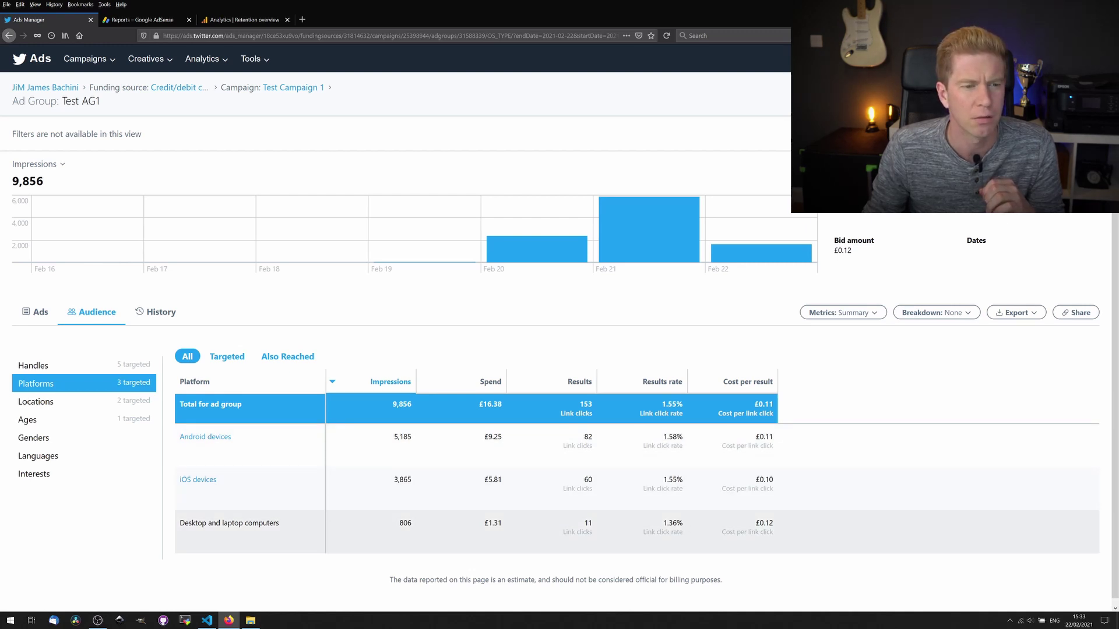
click(35, 365)
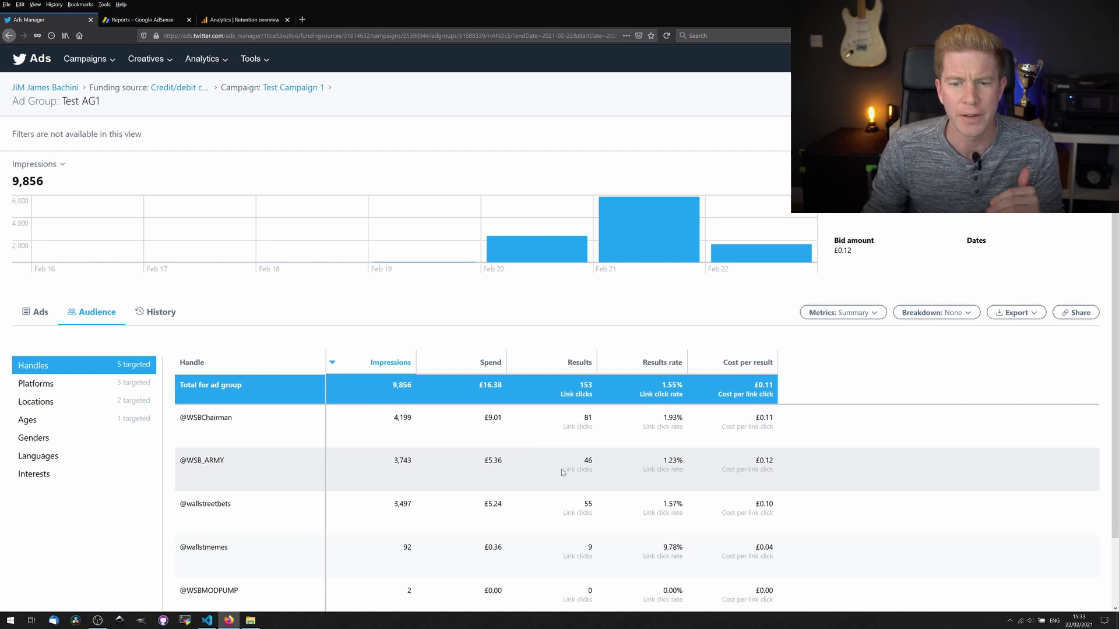
scroll(561, 469, down, 2)
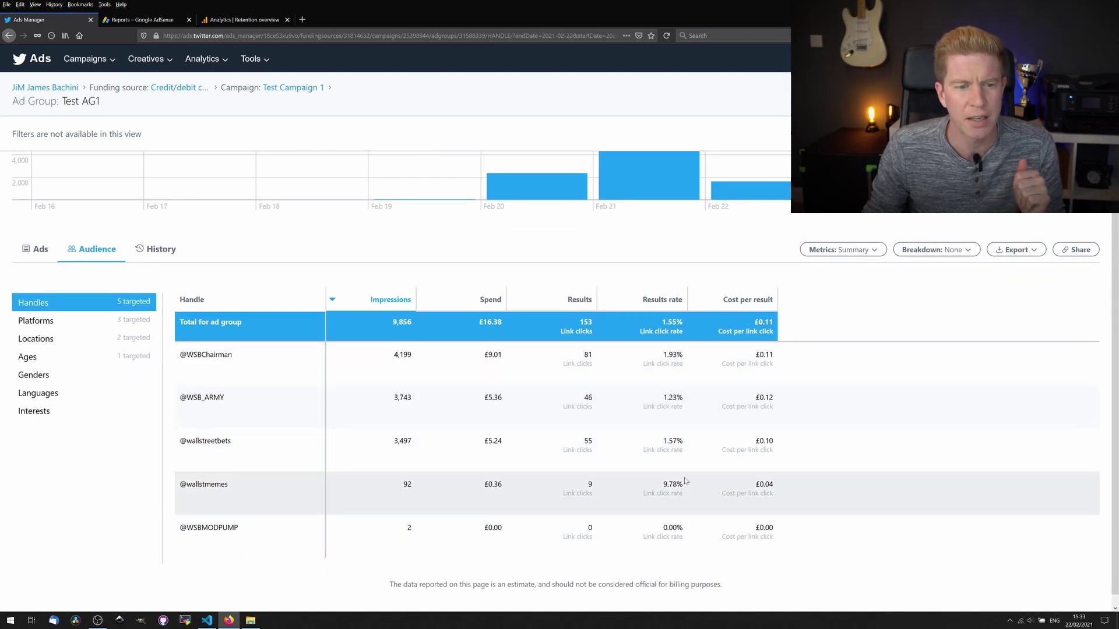
drag(270, 483, 178, 485)
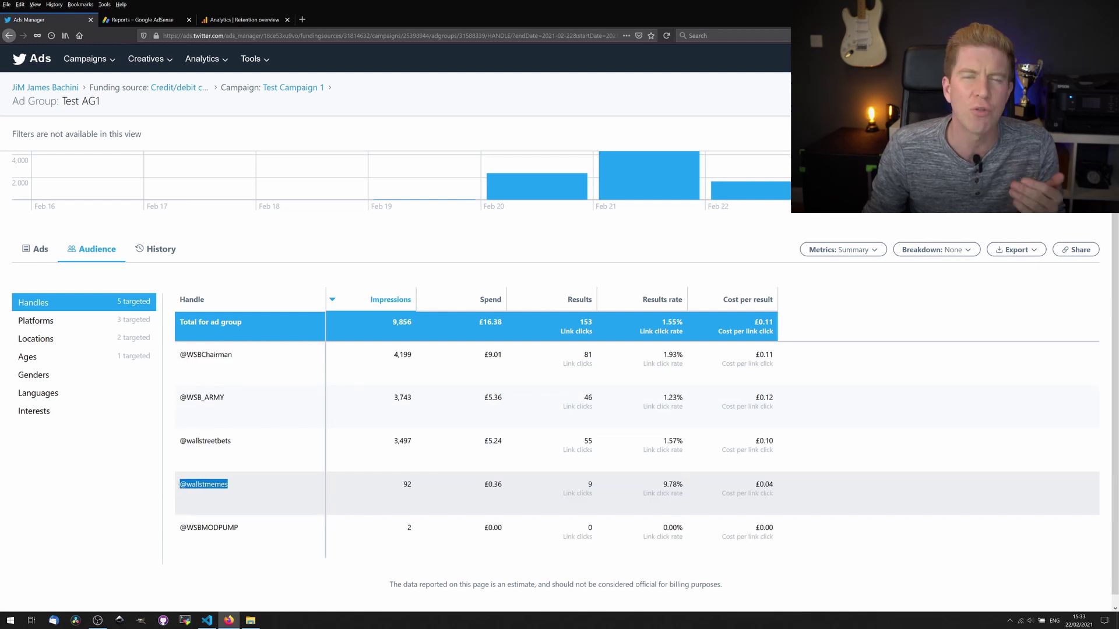
click(181, 485)
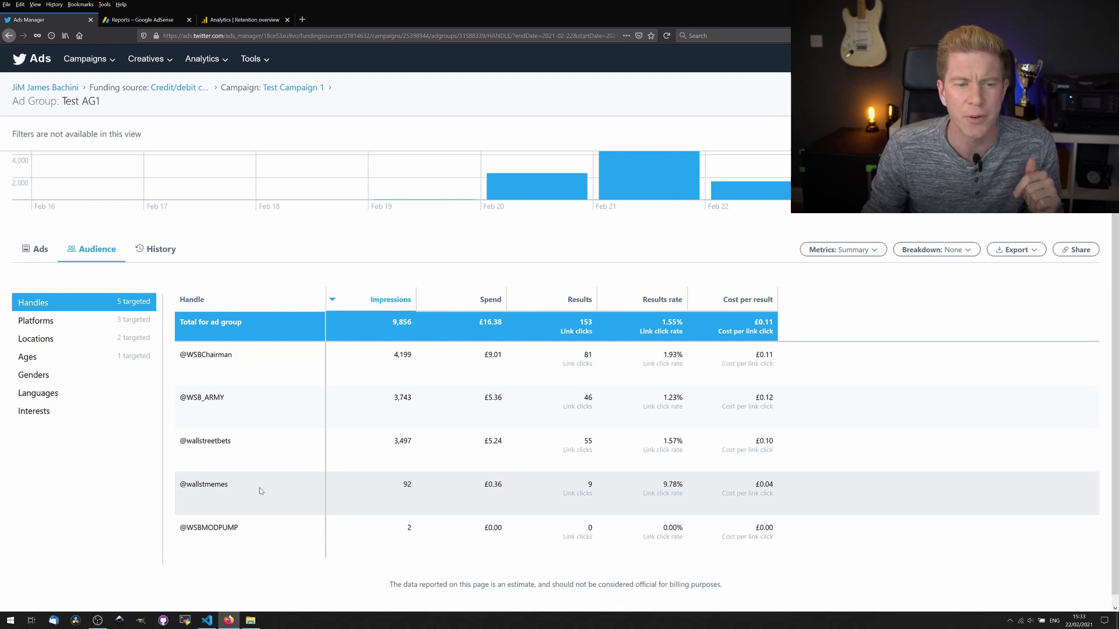
drag(260, 487, 178, 486)
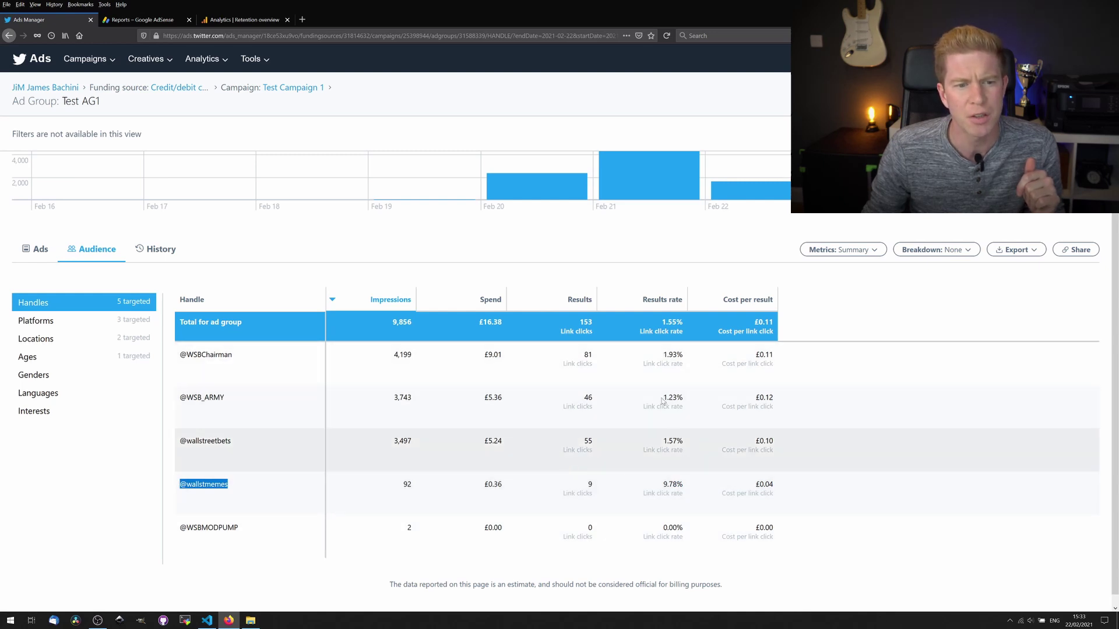
drag(284, 354, 187, 354)
drag(230, 396, 179, 397)
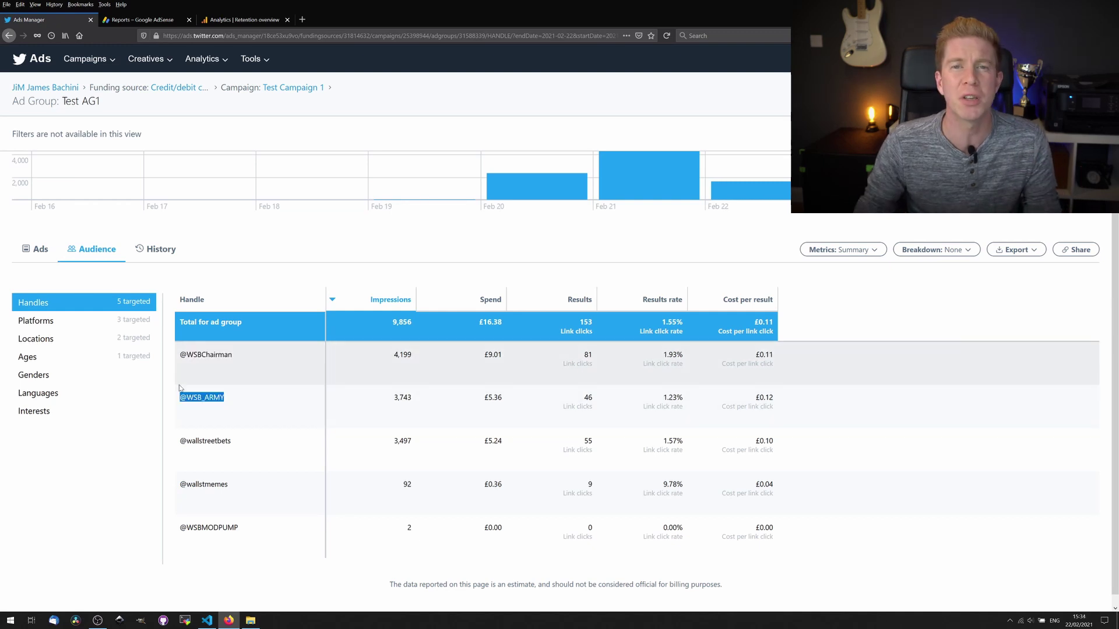